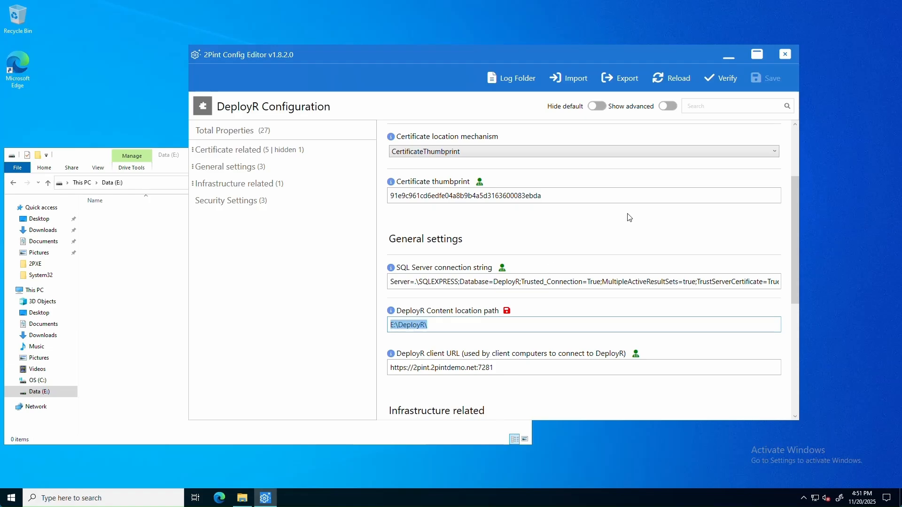
Verify that the DeployR configuration with content path E:\DeployR\ is valid
click(722, 81)
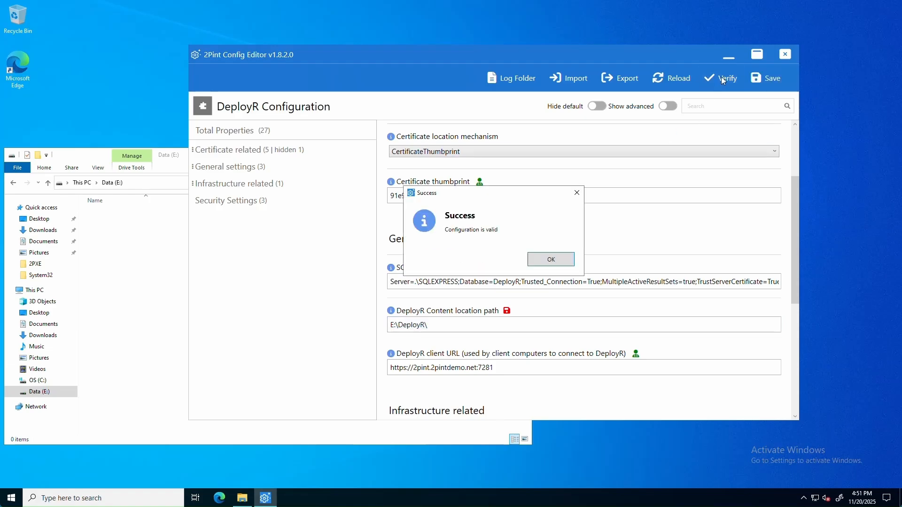
Save the DeployR configuration and restart DeployRService so the new content path applies
click(551, 260)
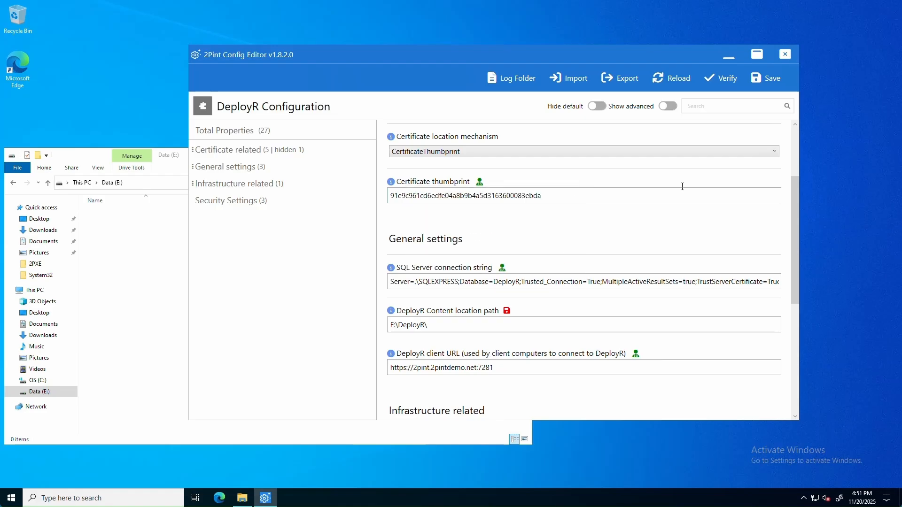
click(779, 78)
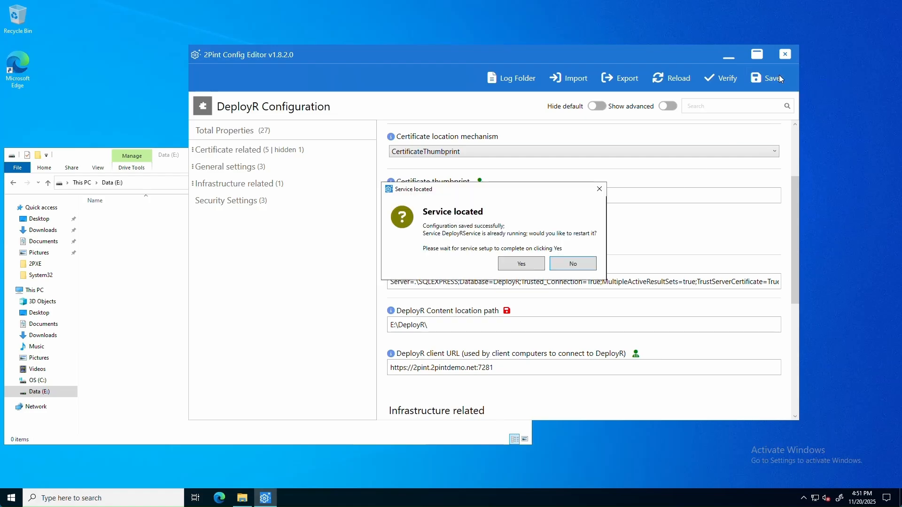
click(533, 268)
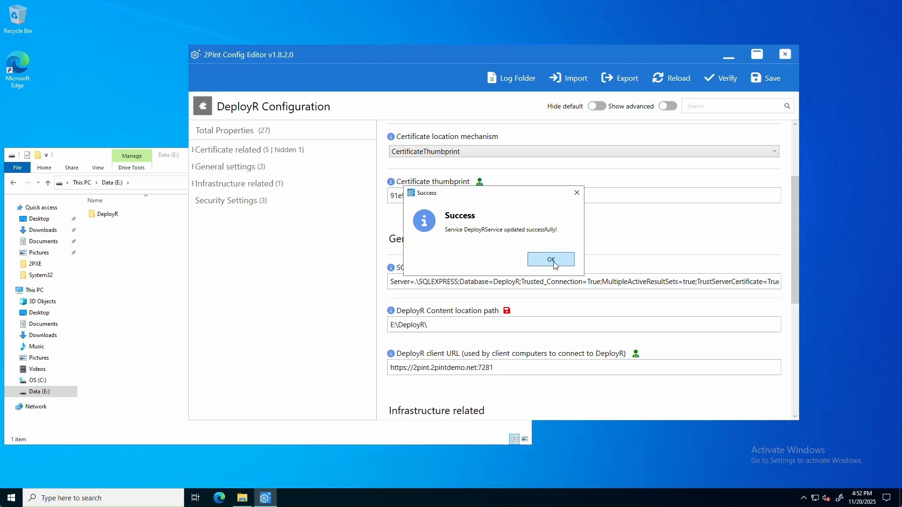
click(551, 260)
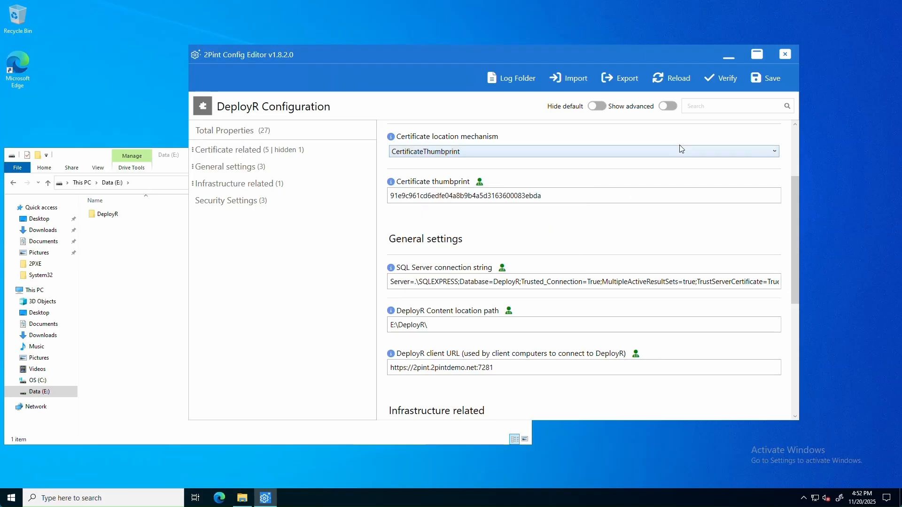
Close the config editor and open the new DeployR folder on Data (E:)
click(783, 56)
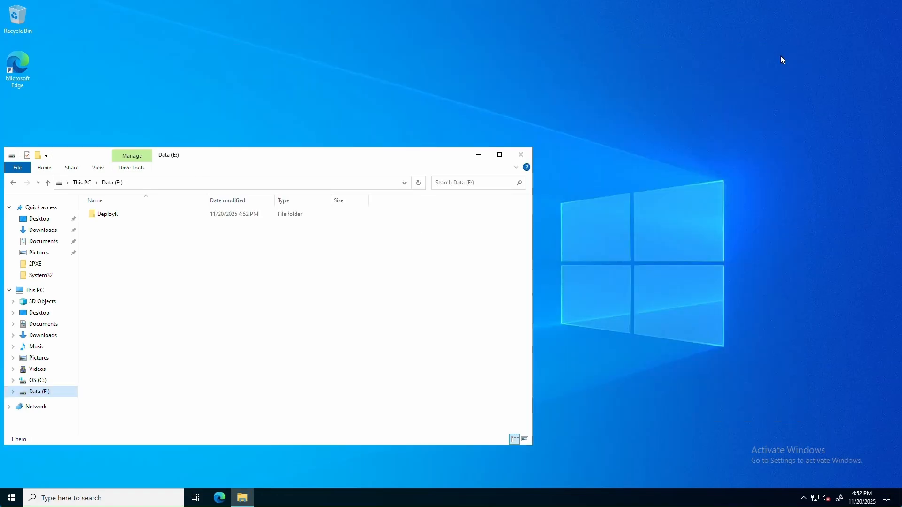
double_click(115, 217)
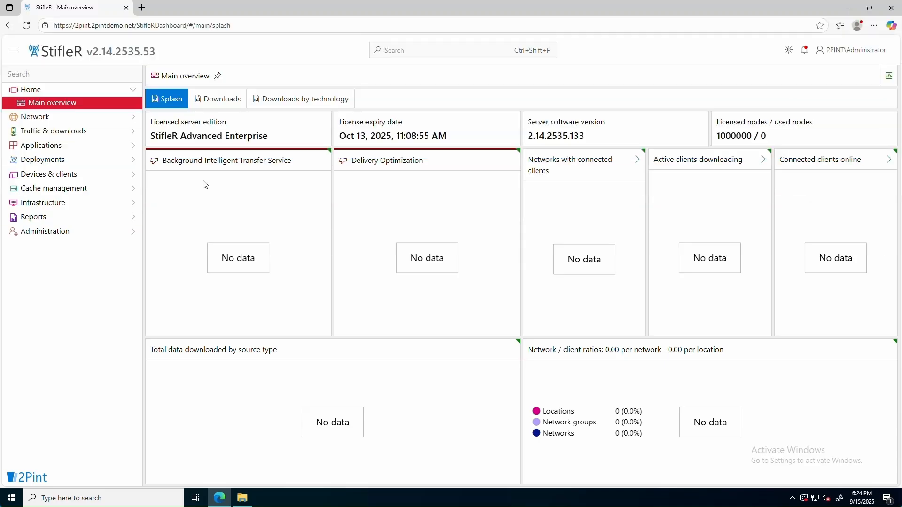
Navigate to Deployments > DeployR > Content items in the dashboard sidebar
click(69, 162)
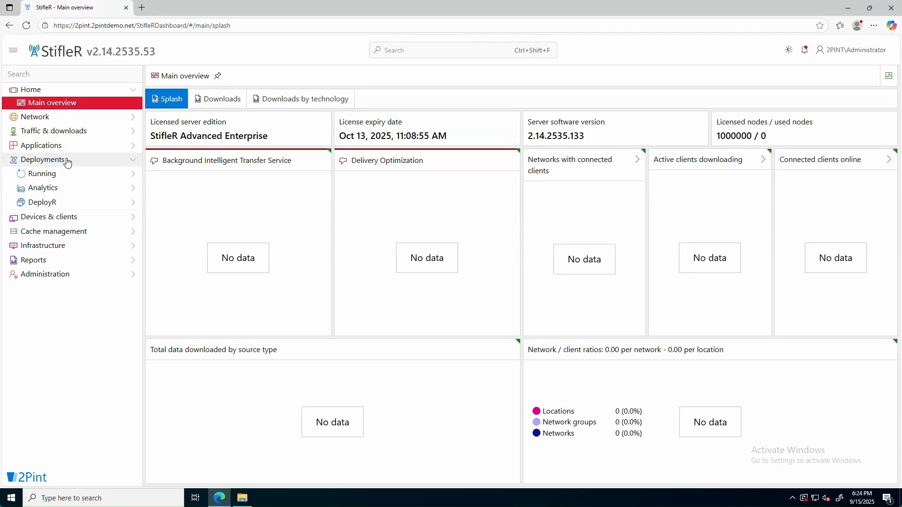
click(54, 203)
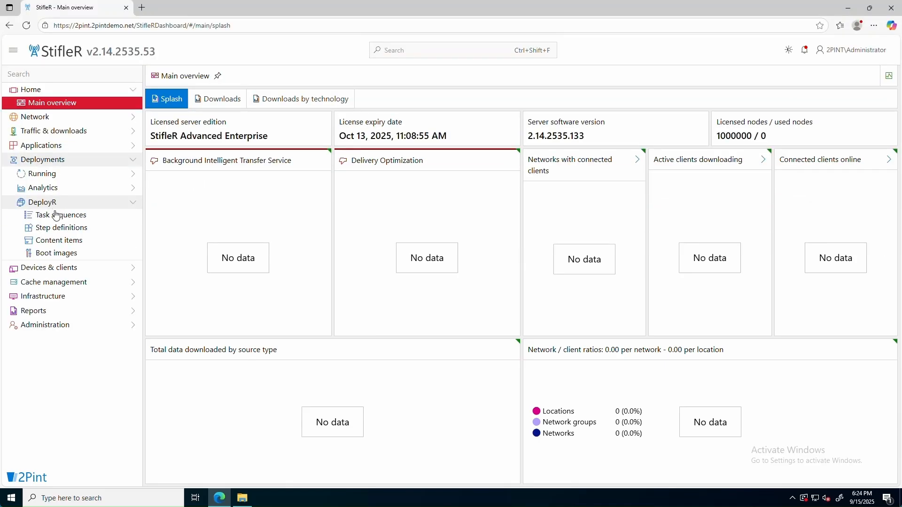
click(65, 243)
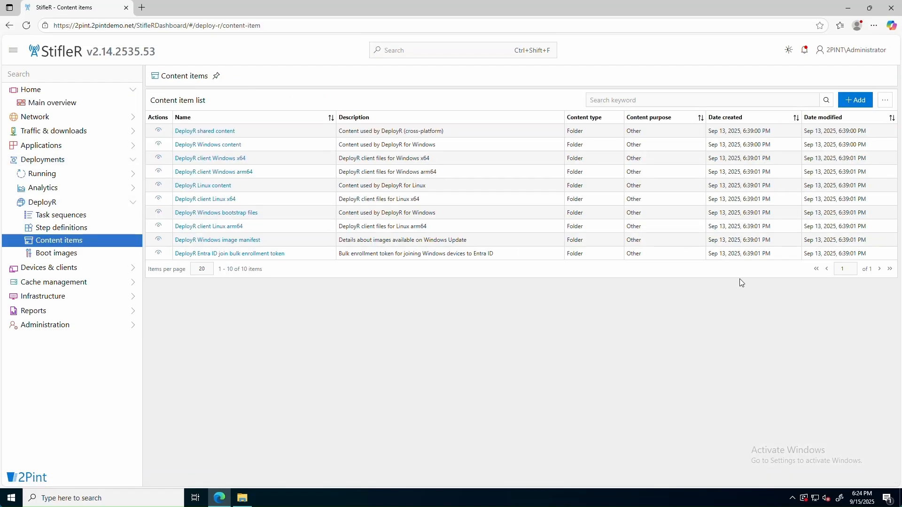
Create a Folder content item 'Root Certs' with purpose Other, opening it after creation
click(857, 100)
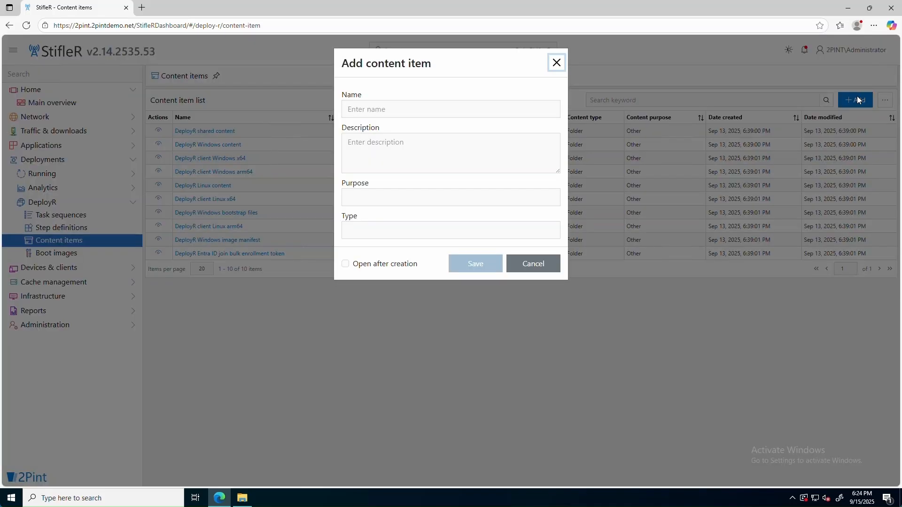
click(387, 109)
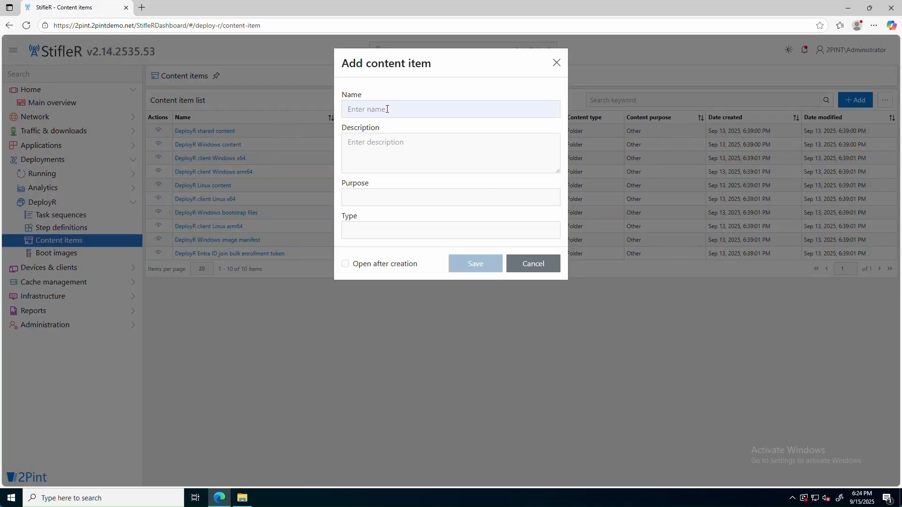
text(Root Certs)
click(383, 202)
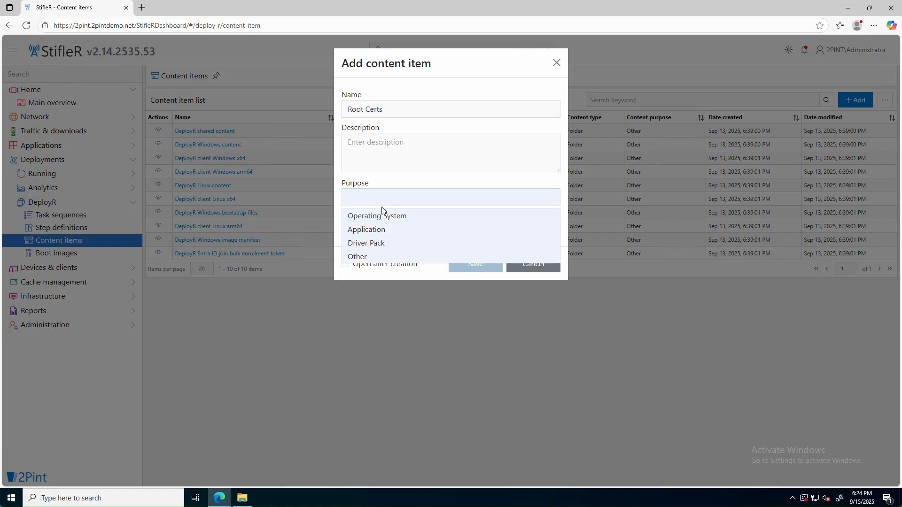
click(372, 256)
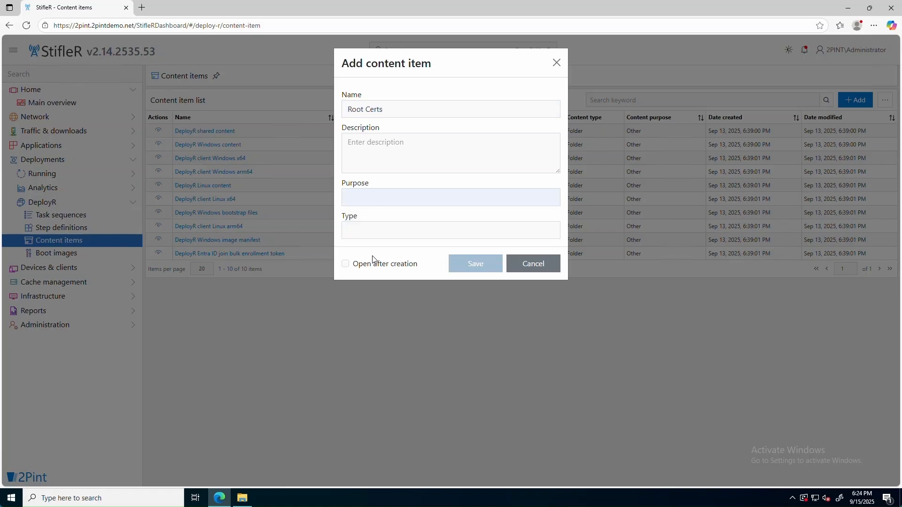
click(390, 234)
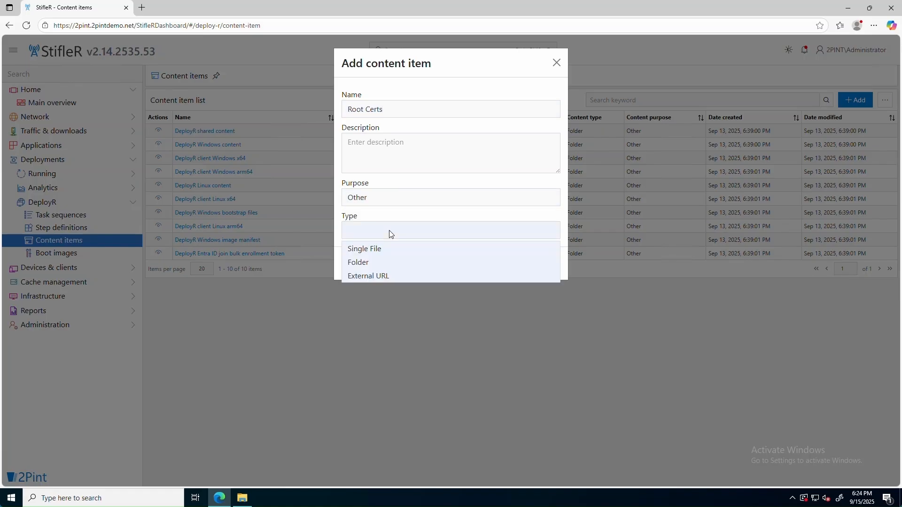
click(377, 262)
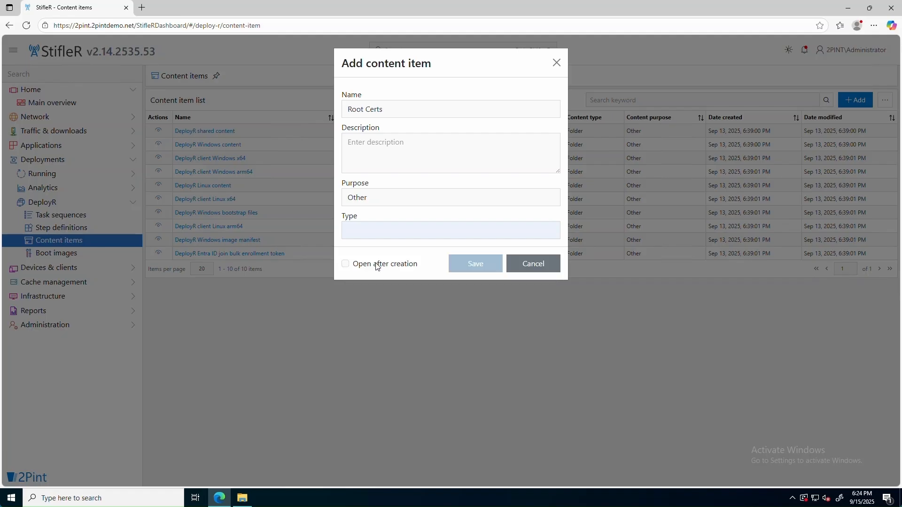
click(345, 264)
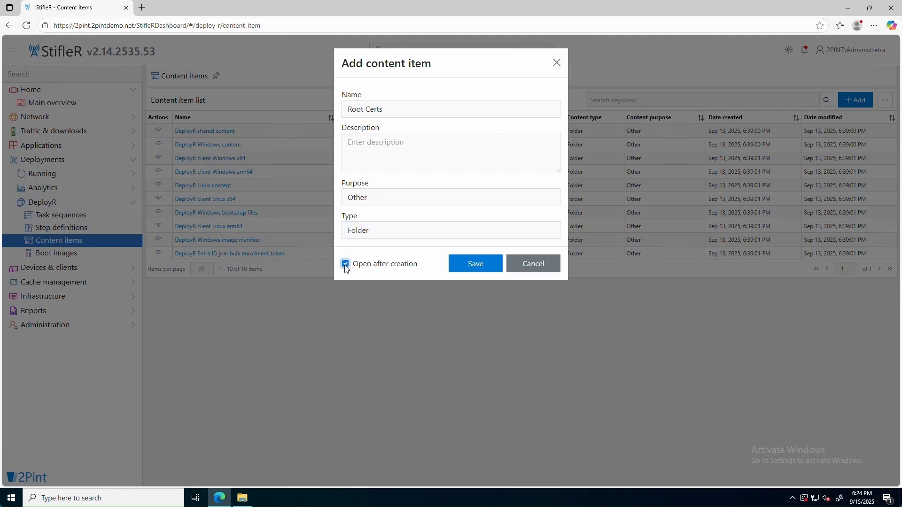
click(473, 271)
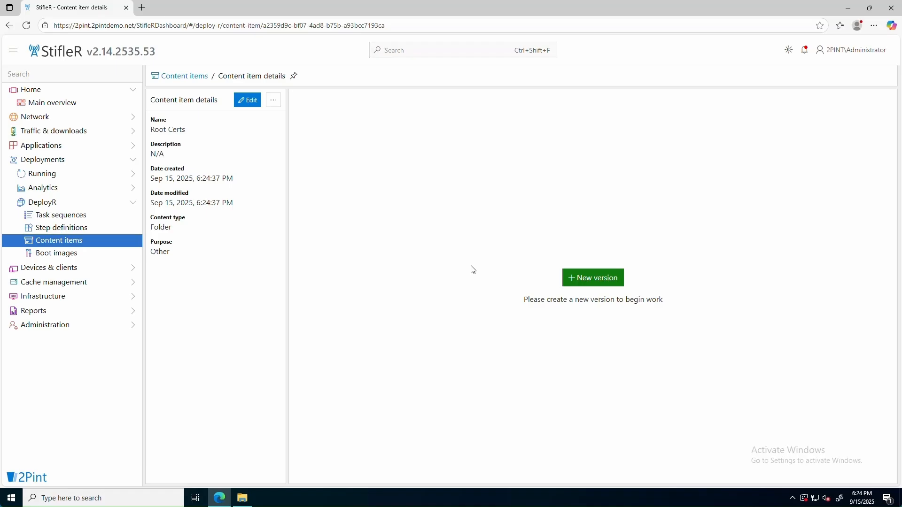
Create Version 1 of Root Certs and upload the C:\Demo\Root CAs folder (ca.crt, 2.68 KB)
click(597, 281)
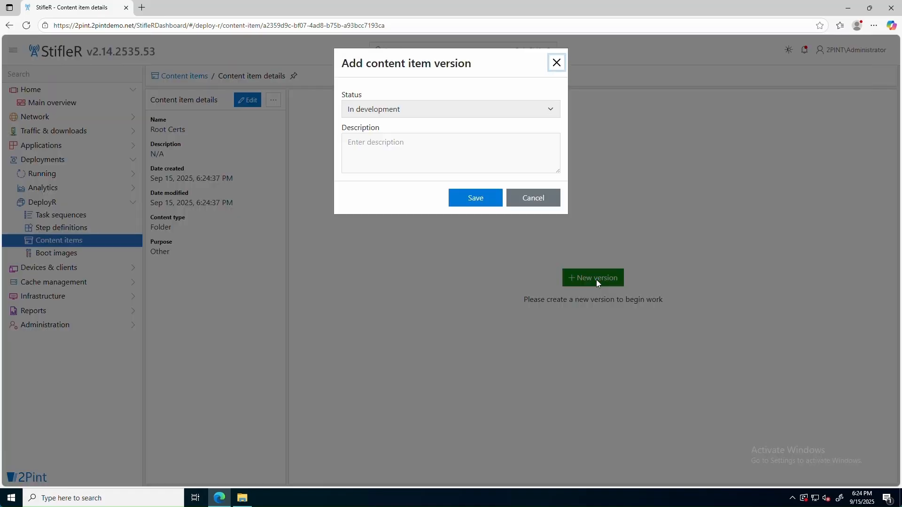
click(482, 200)
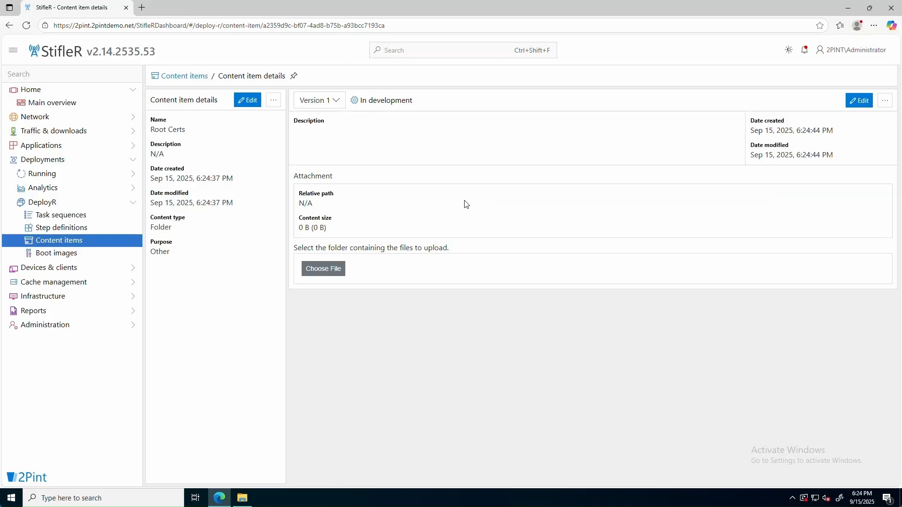
click(321, 271)
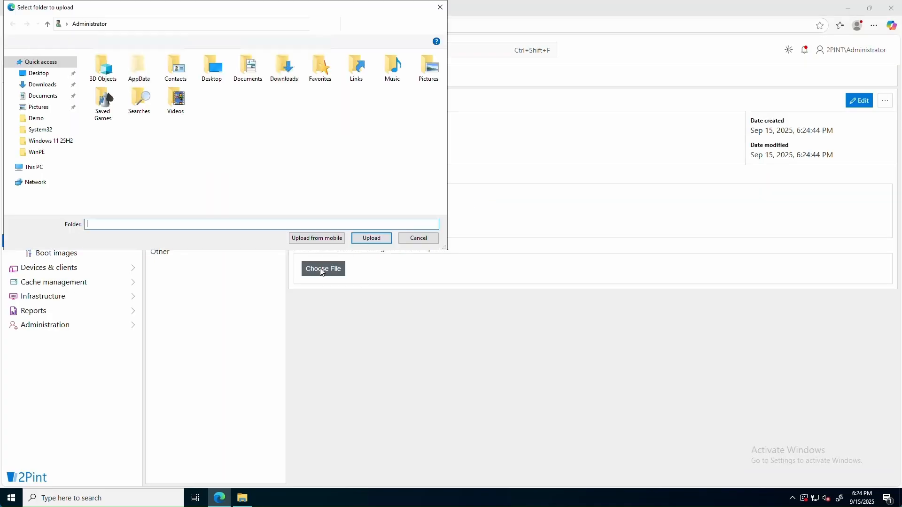
click(29, 169)
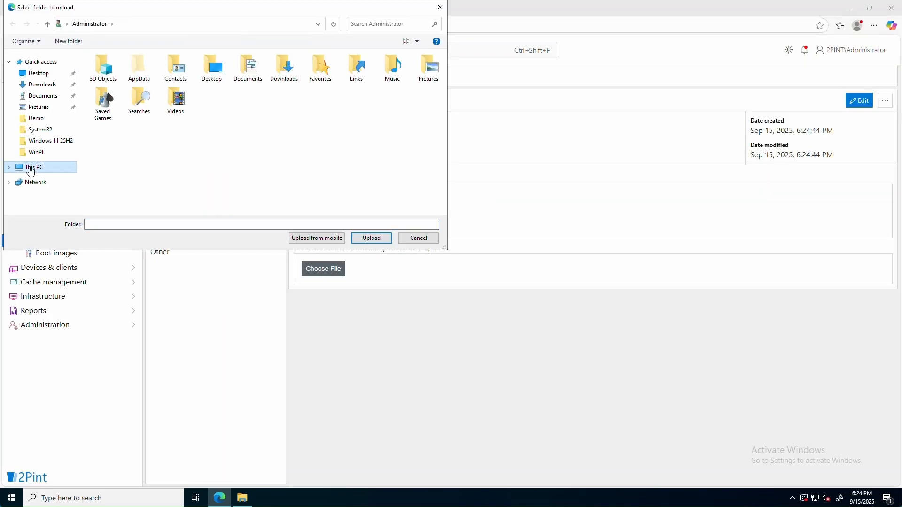
double_click(118, 172)
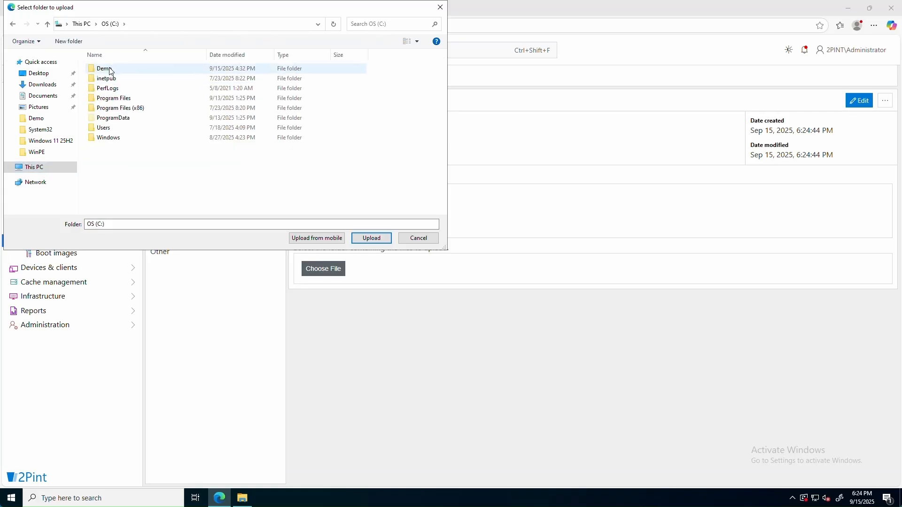
double_click(111, 71)
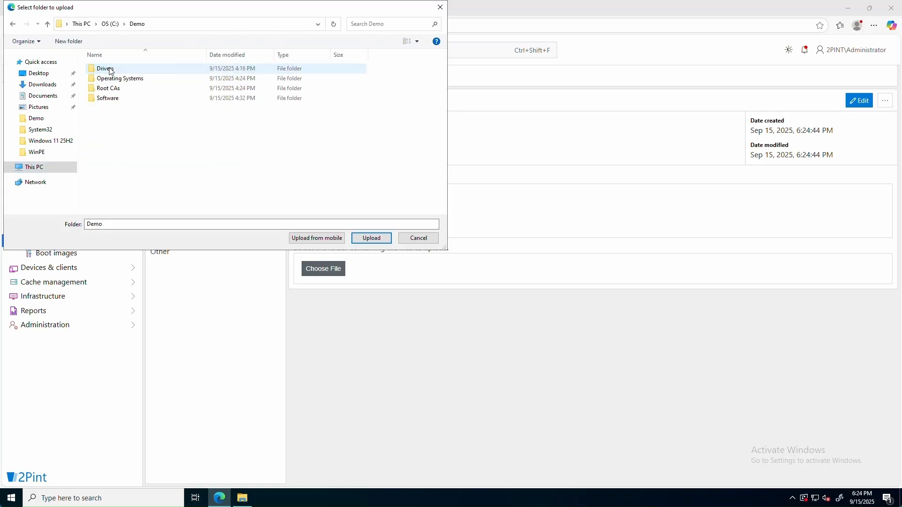
click(115, 91)
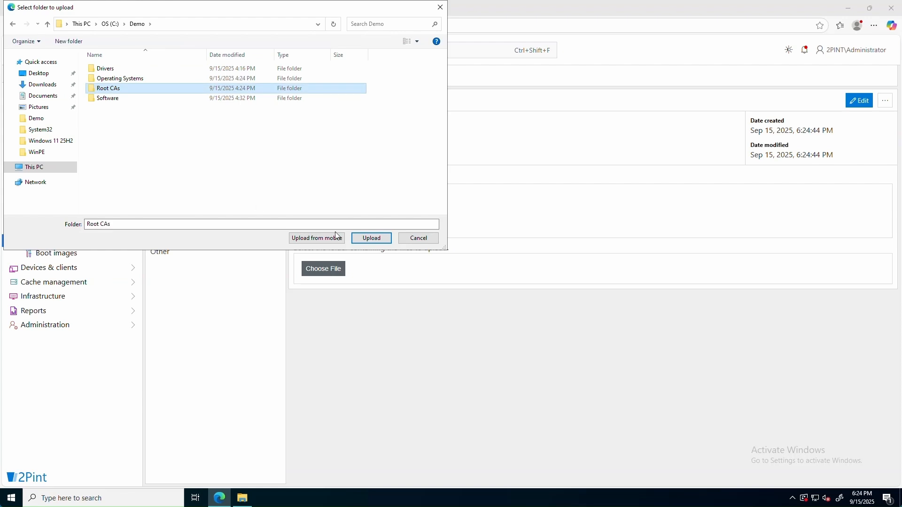
click(371, 239)
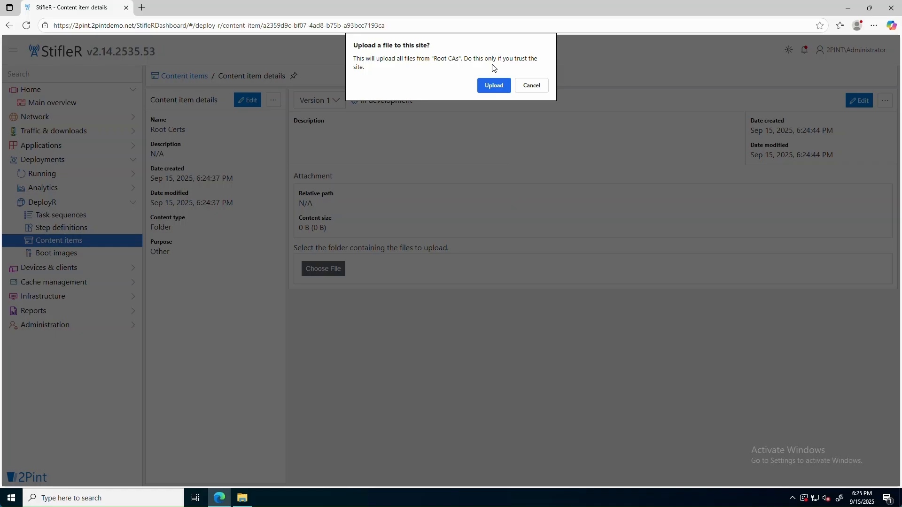
click(494, 85)
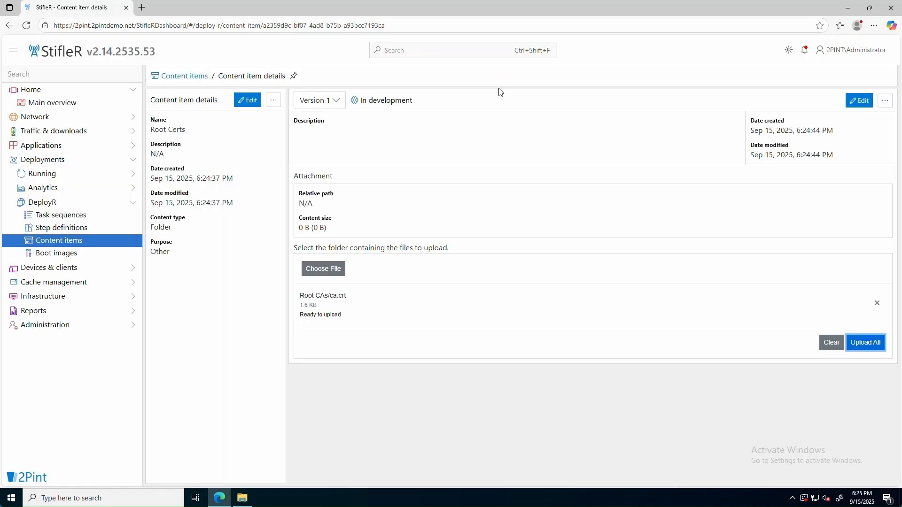
click(867, 343)
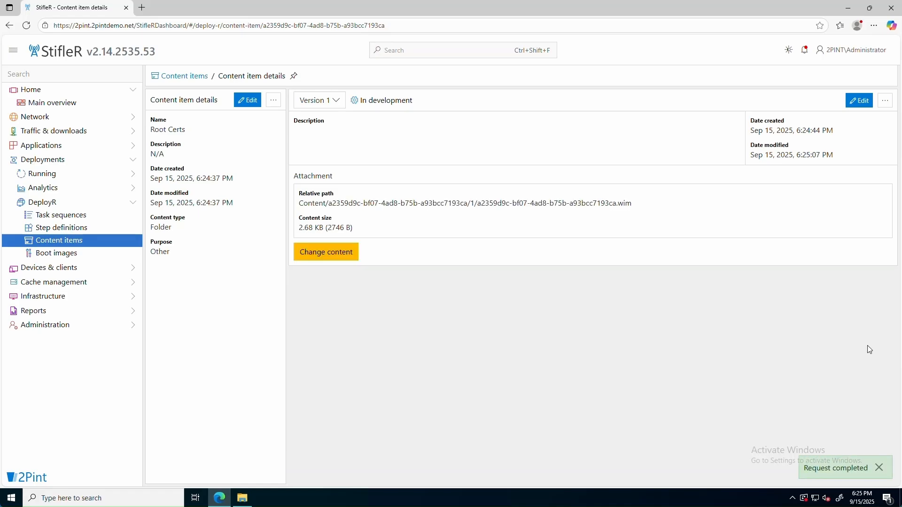
Set Root Certs Version 1 status to Active and save it
click(860, 102)
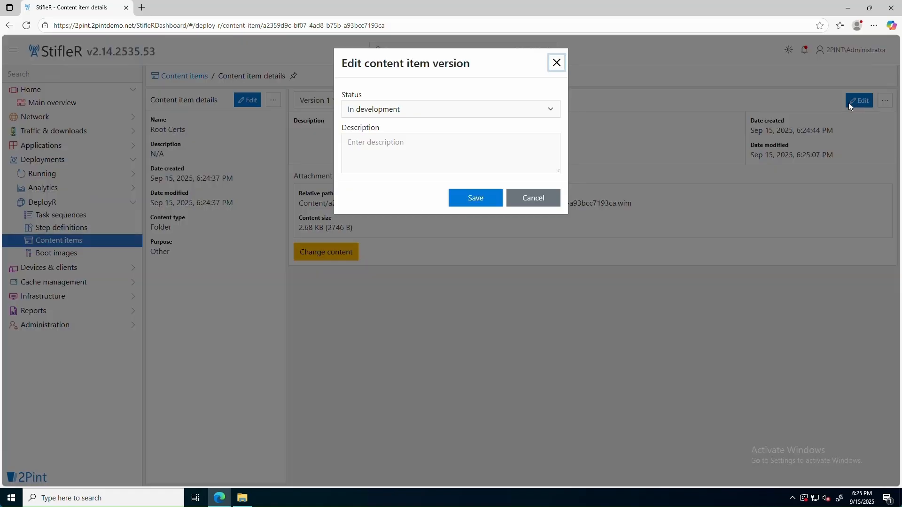
click(551, 110)
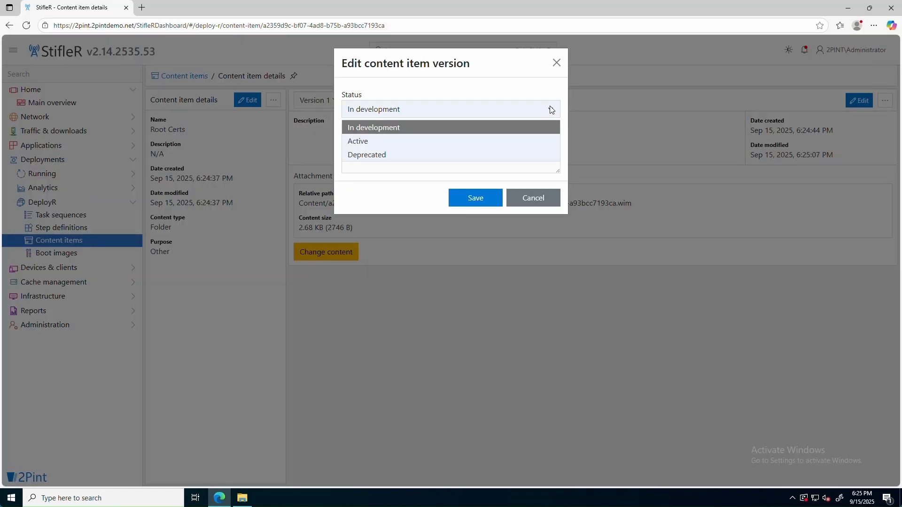
click(400, 142)
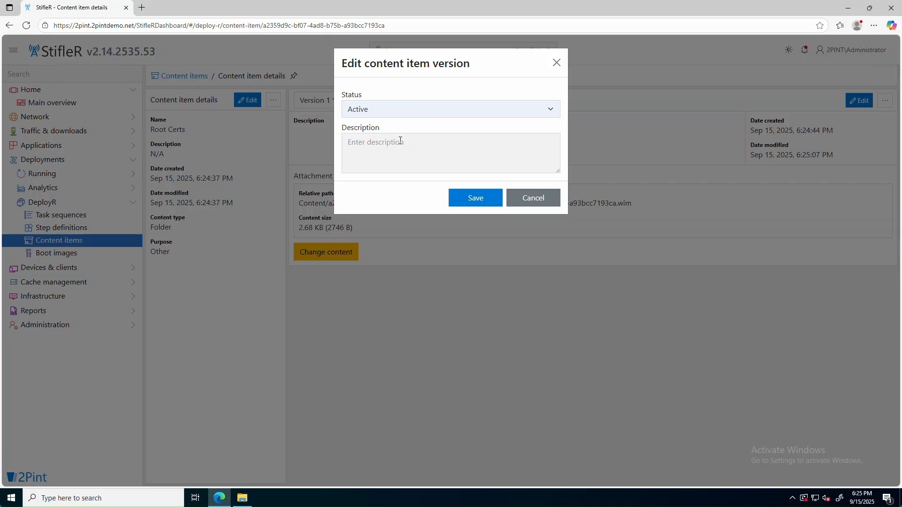
click(476, 198)
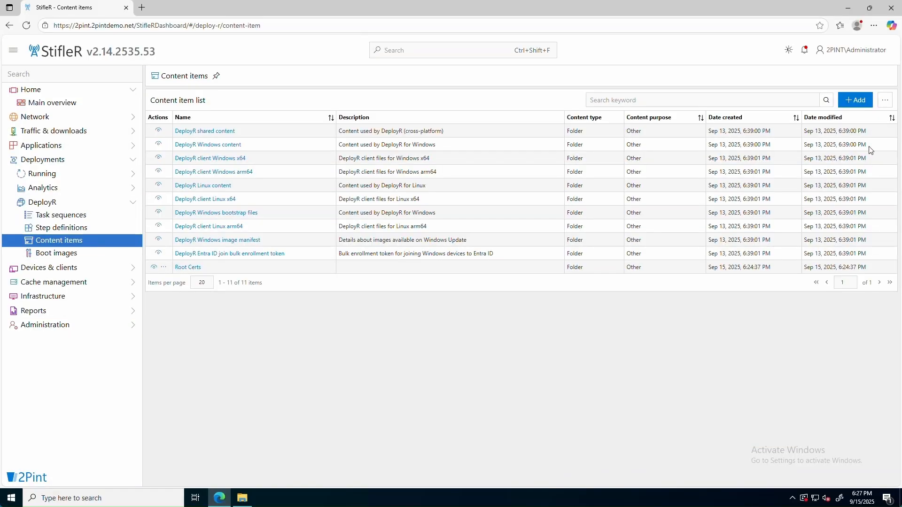
Create a Folder content item 'WinPE x64 Drivers' with purpose Driver Pack, opening it after creation
click(860, 101)
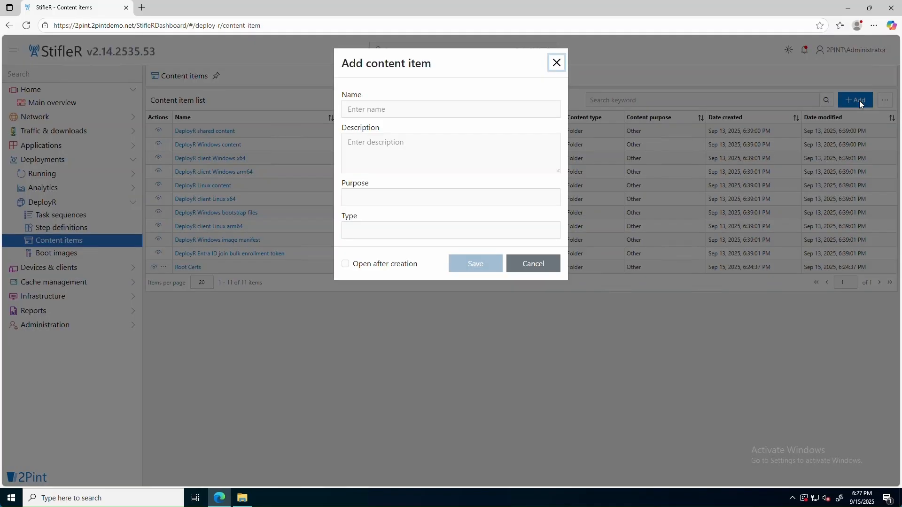
click(467, 109)
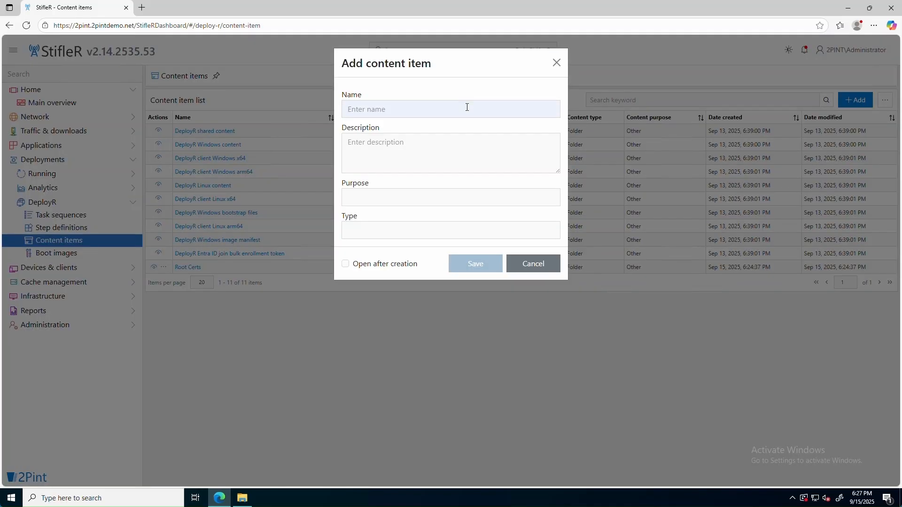
text(WinPE x64 Drivers)
click(408, 203)
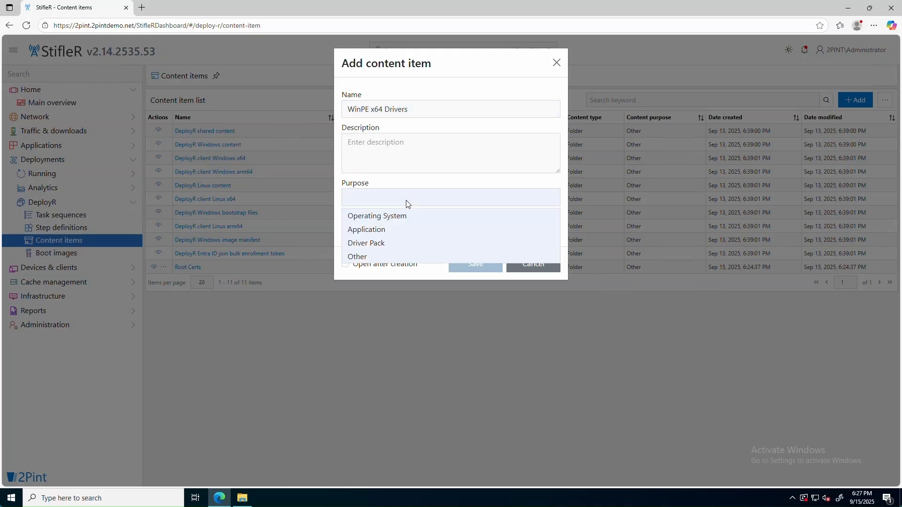
click(387, 243)
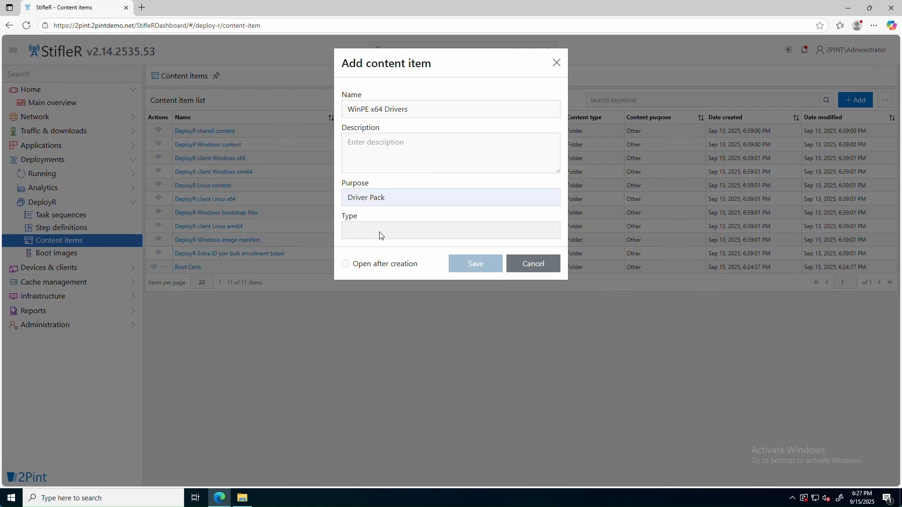
click(381, 234)
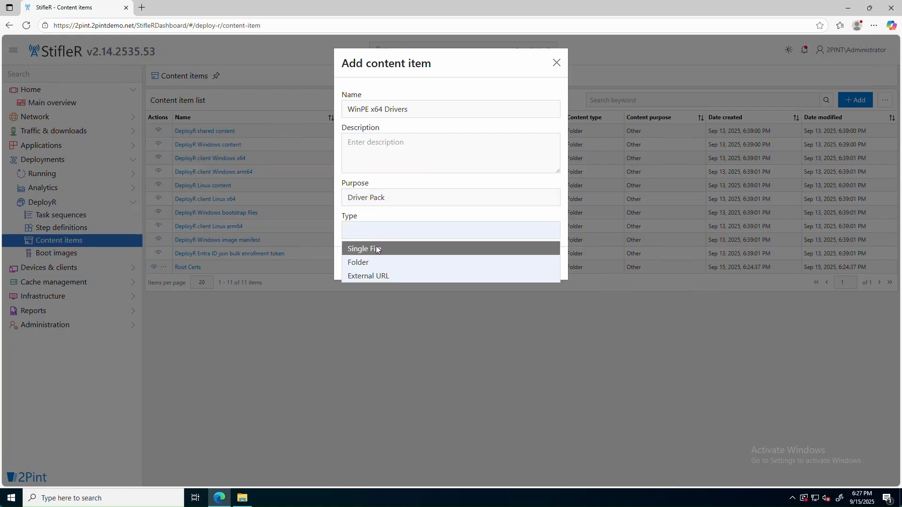
click(373, 263)
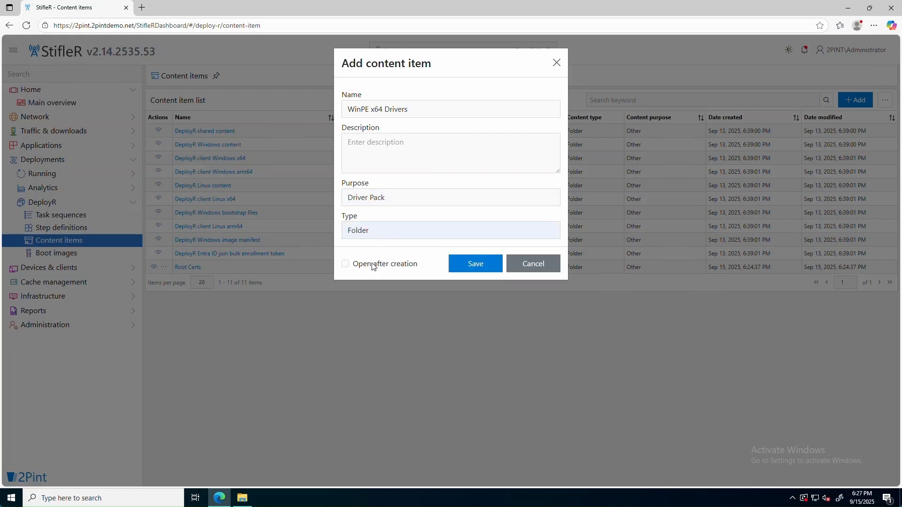
click(346, 264)
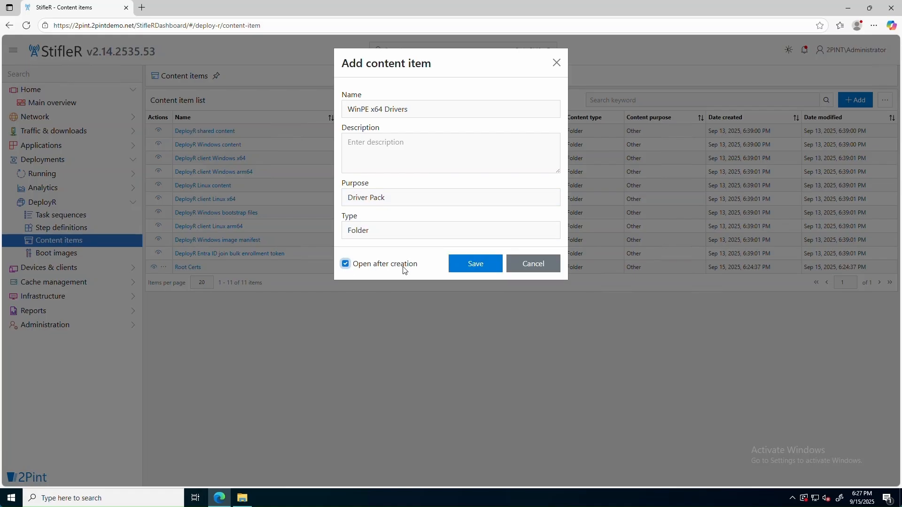
click(478, 264)
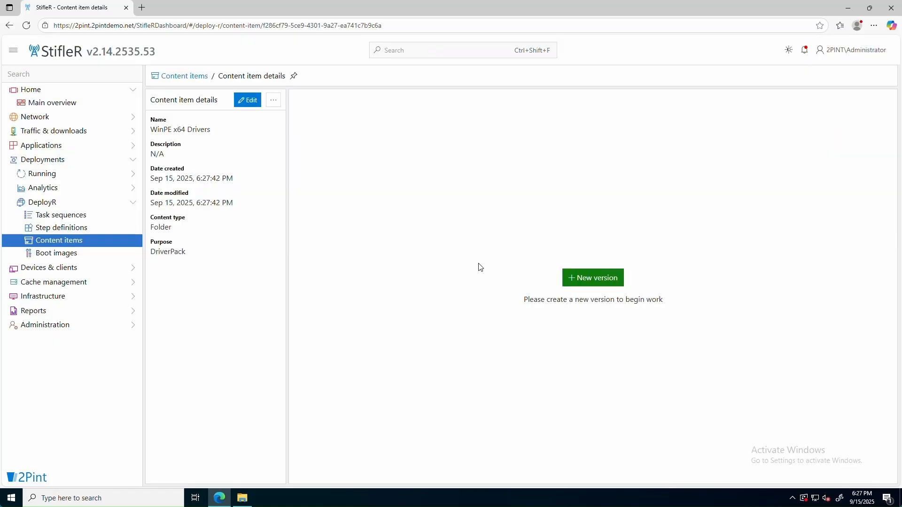
Create Version 1 of WinPE x64 Drivers and upload the C:\Demo\Drivers\WinPE folder (131 files, 9.31 MB)
click(597, 284)
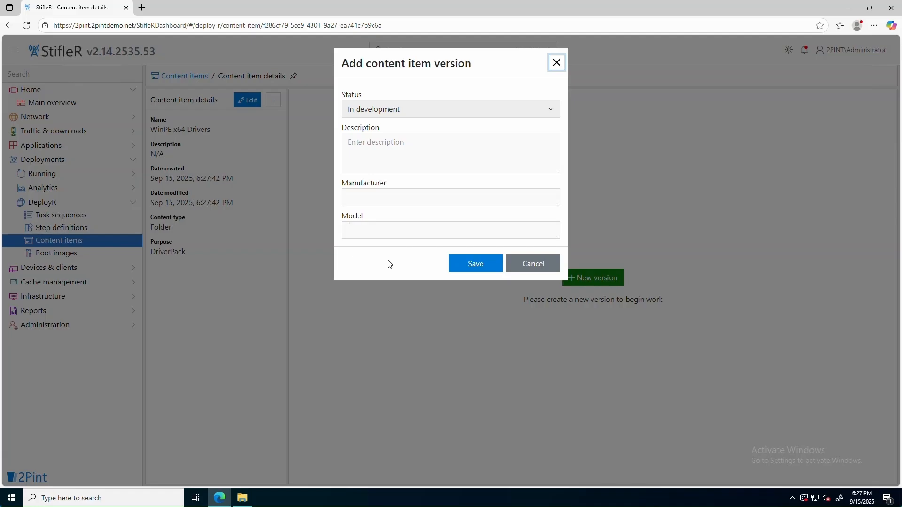
click(468, 266)
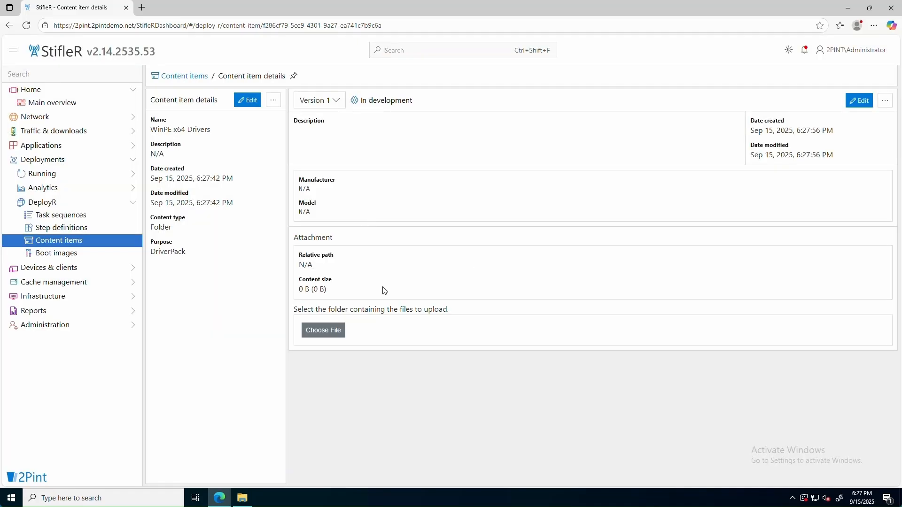
click(327, 335)
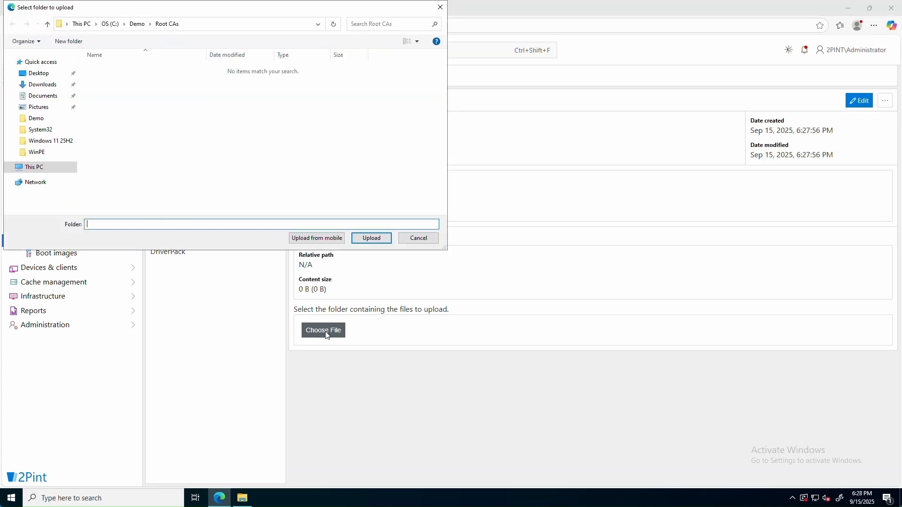
click(138, 24)
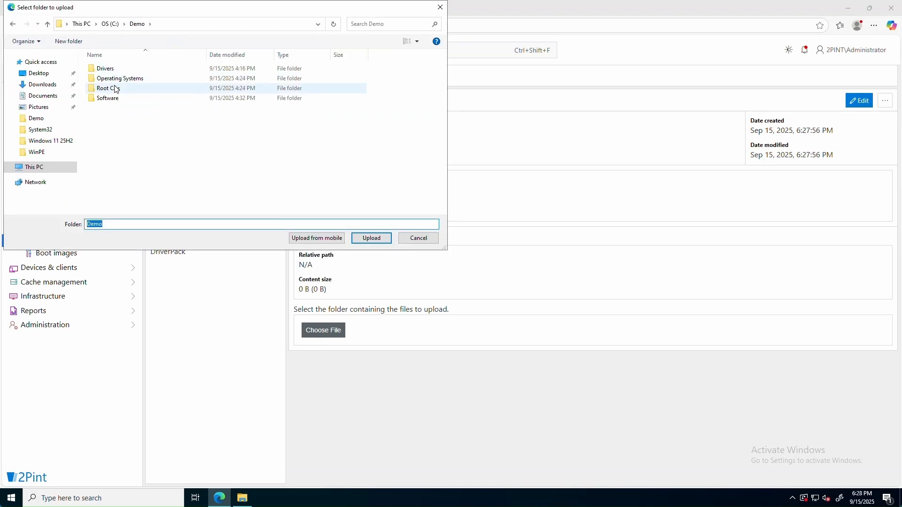
click(109, 70)
double_click(109, 71)
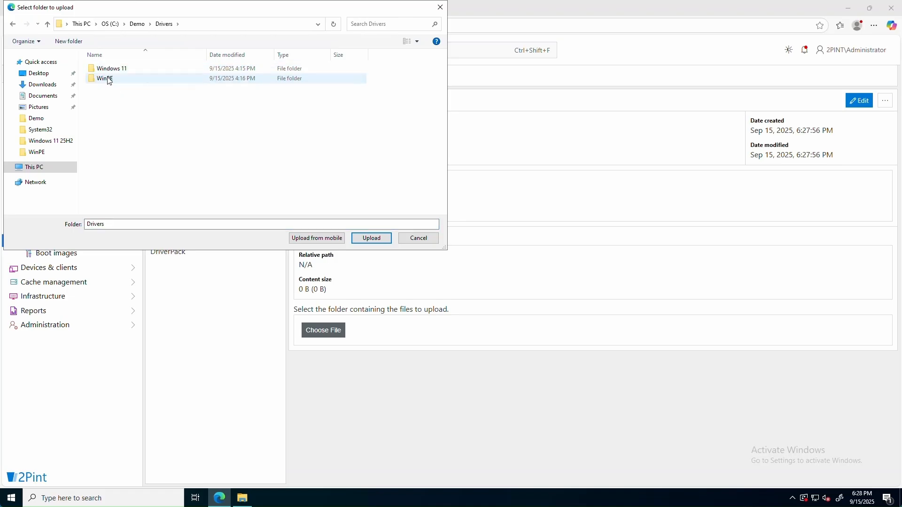
click(106, 80)
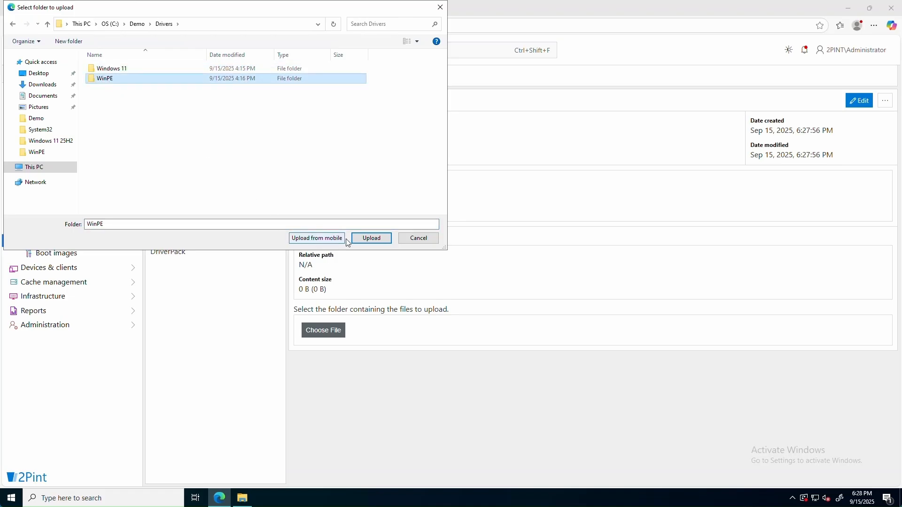
click(372, 239)
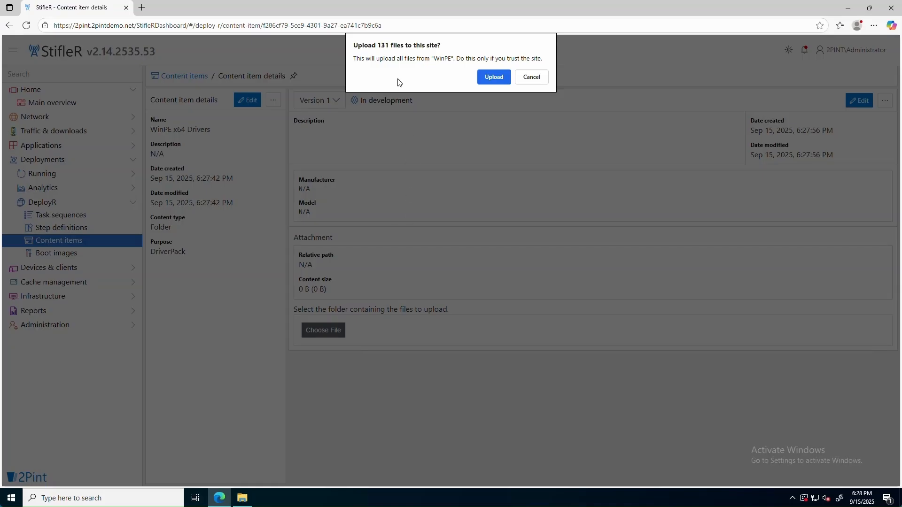
click(494, 77)
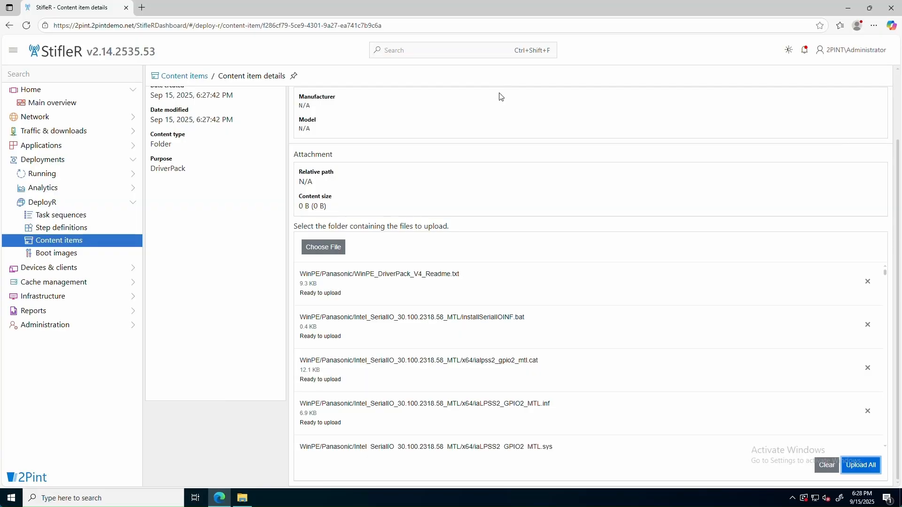
click(869, 469)
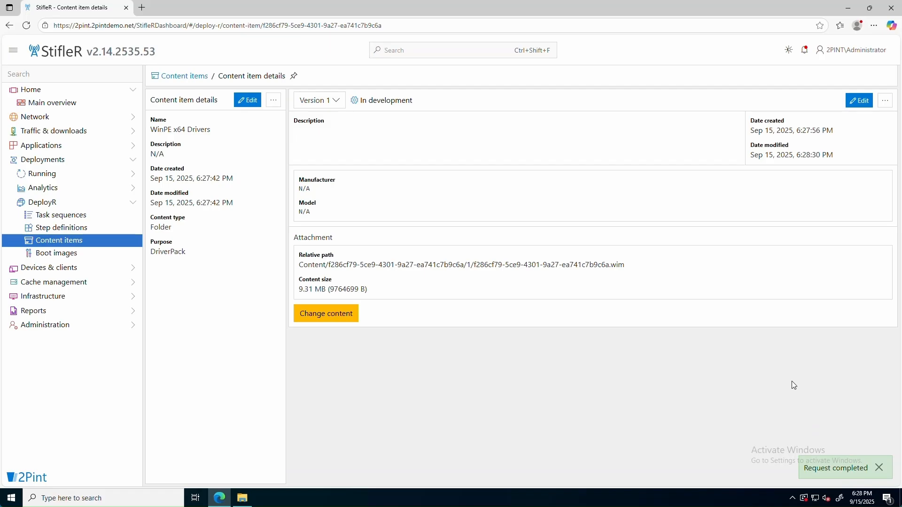
click(860, 101)
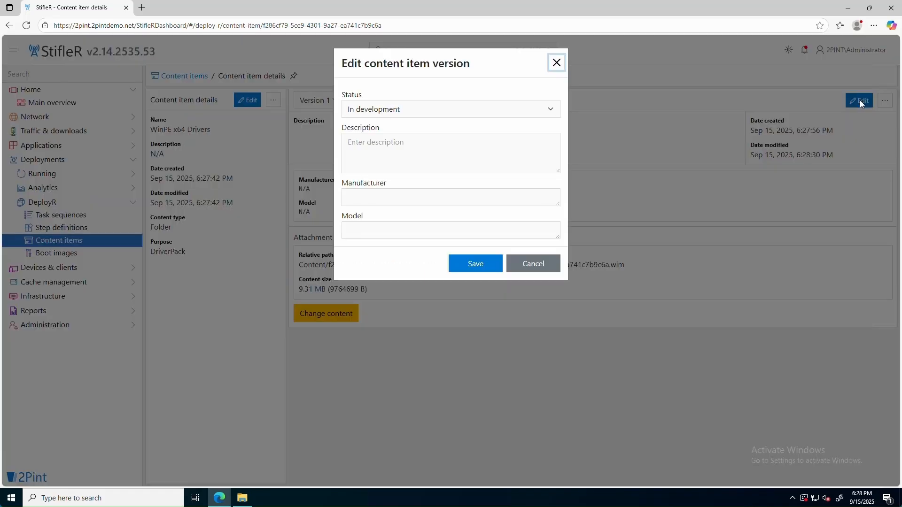
Save WinPE x64 Drivers Version 1 as Active, then go to the DeployR Boot images list
click(554, 108)
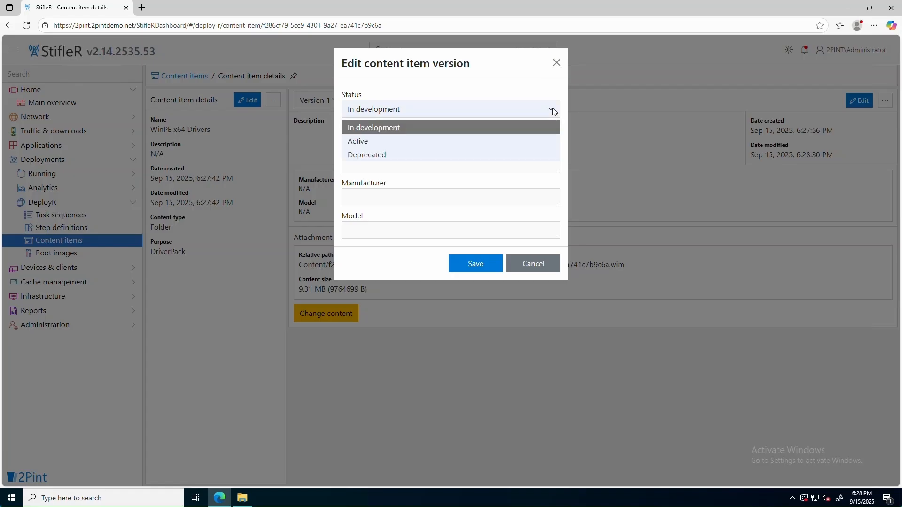
click(382, 142)
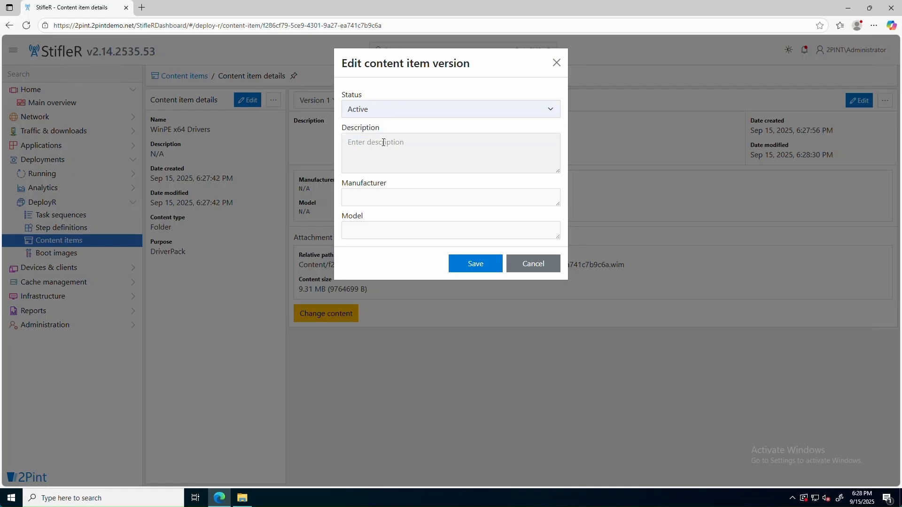
click(475, 264)
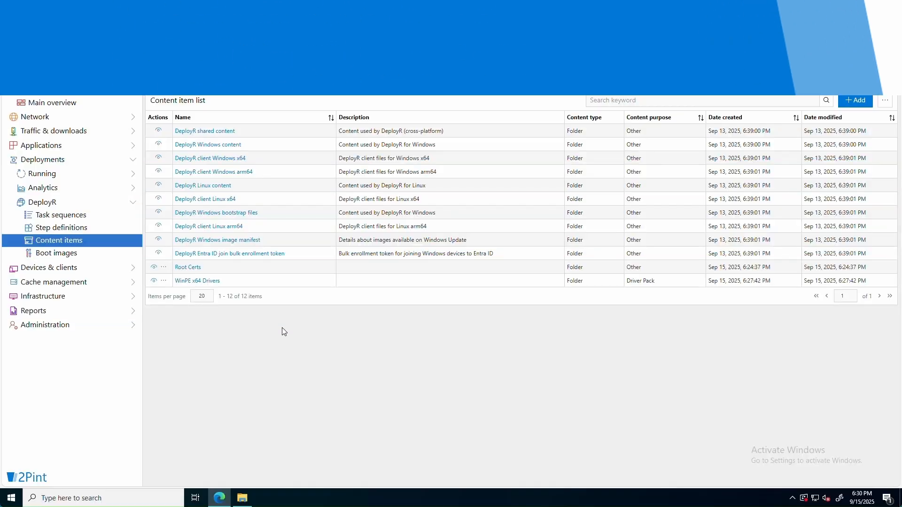
click(65, 255)
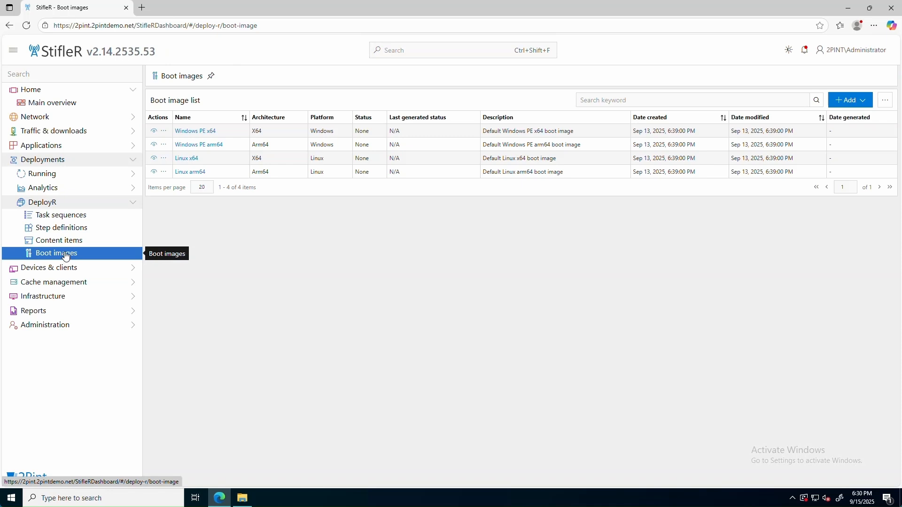
Set the Windows PE x64 boot image's certificate to Root Certs version 1
click(207, 133)
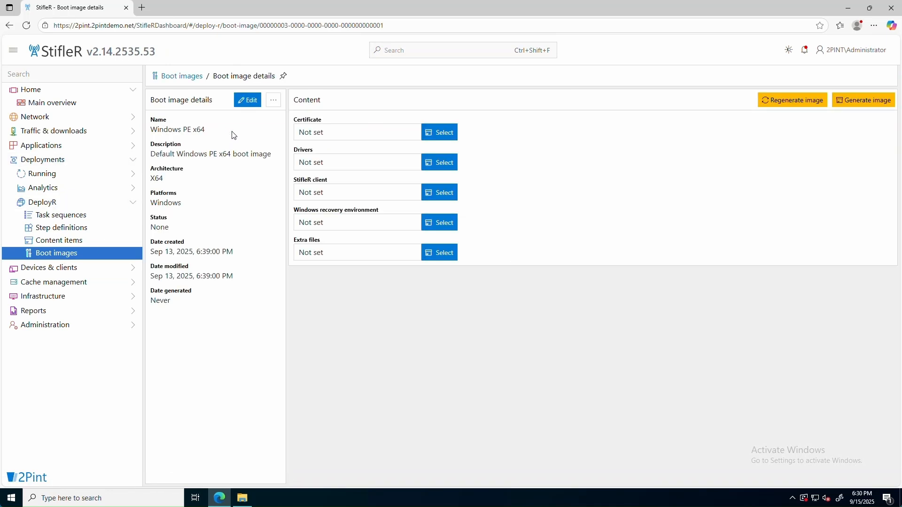
click(441, 133)
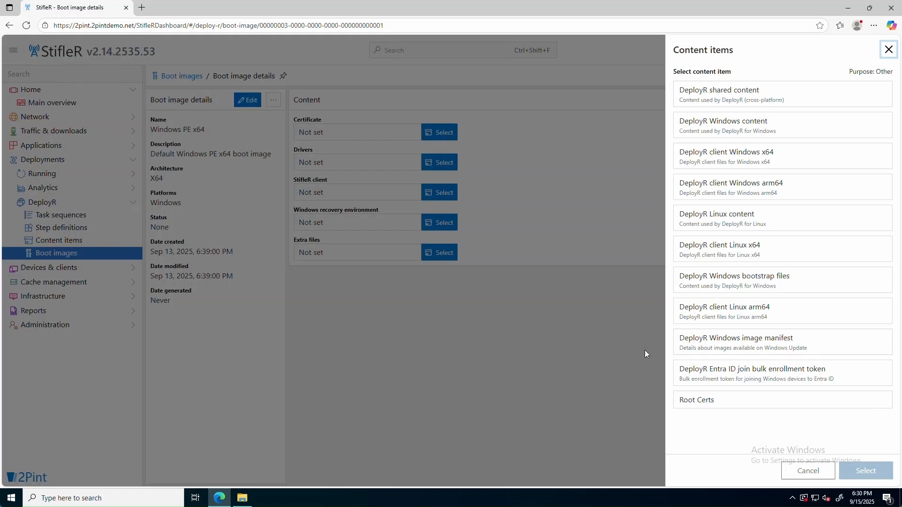
click(711, 401)
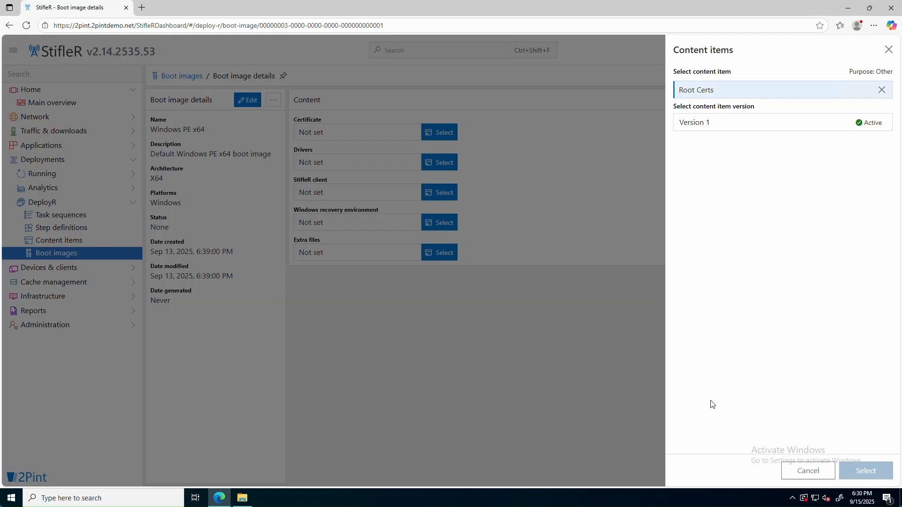
click(702, 123)
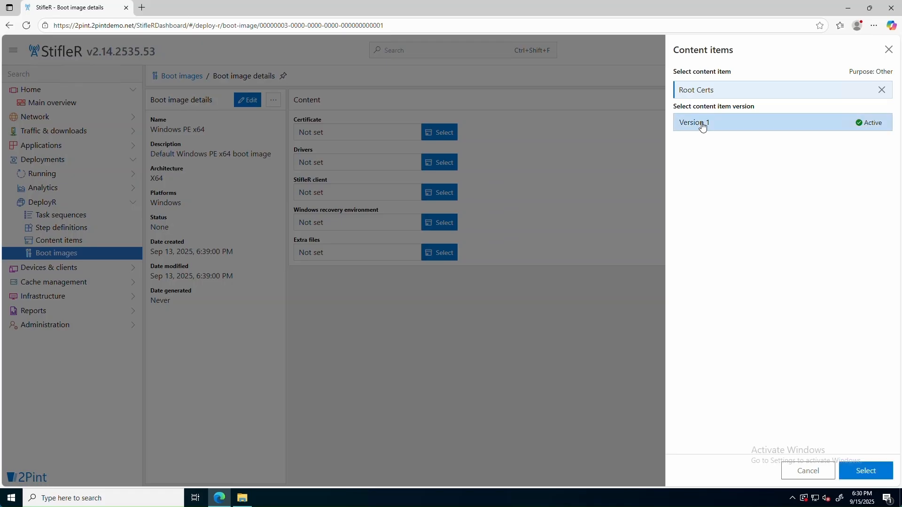
click(871, 472)
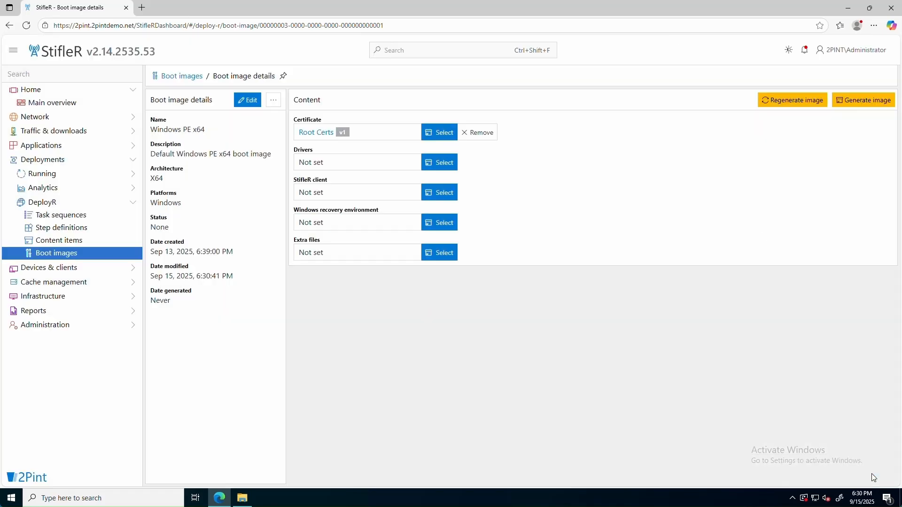
Attach WinPE x64 Drivers version 1 as the boot image's drivers
click(445, 164)
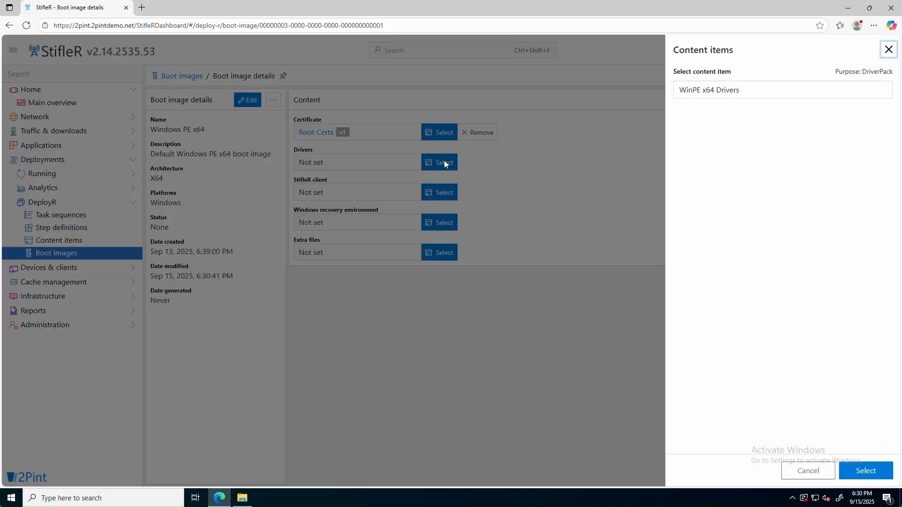
click(702, 93)
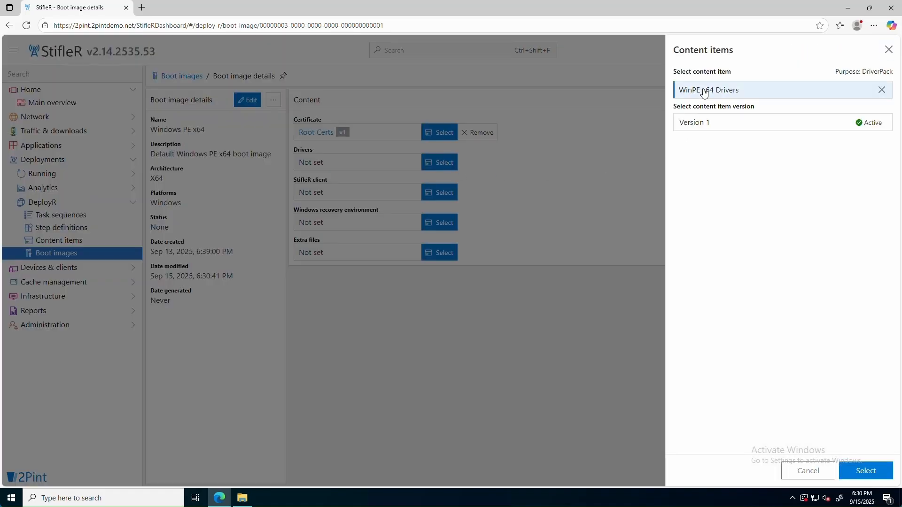
click(719, 123)
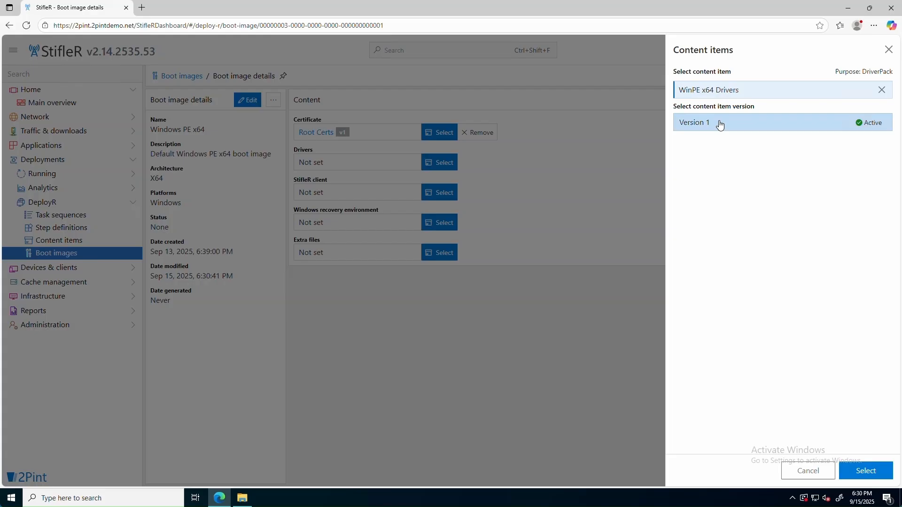
click(867, 471)
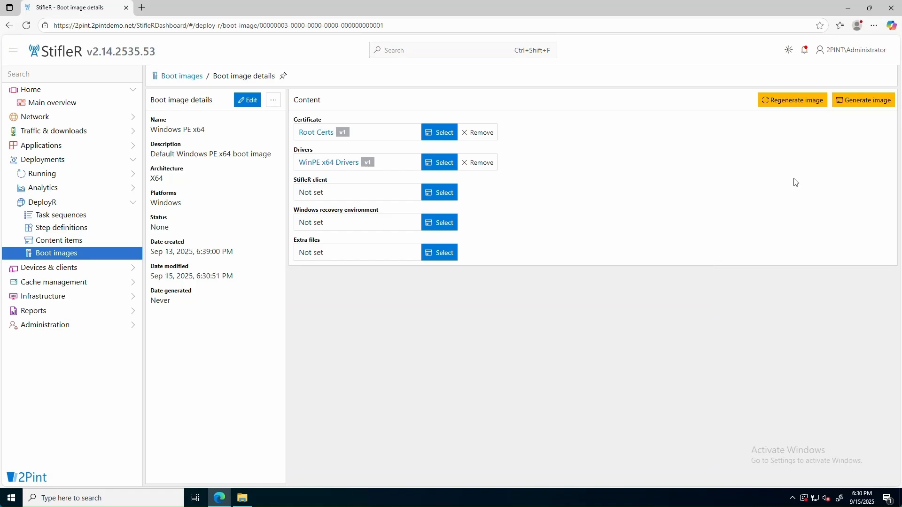
Generate the Windows PE x64 boot image and refresh the boot images list to check its status
click(858, 104)
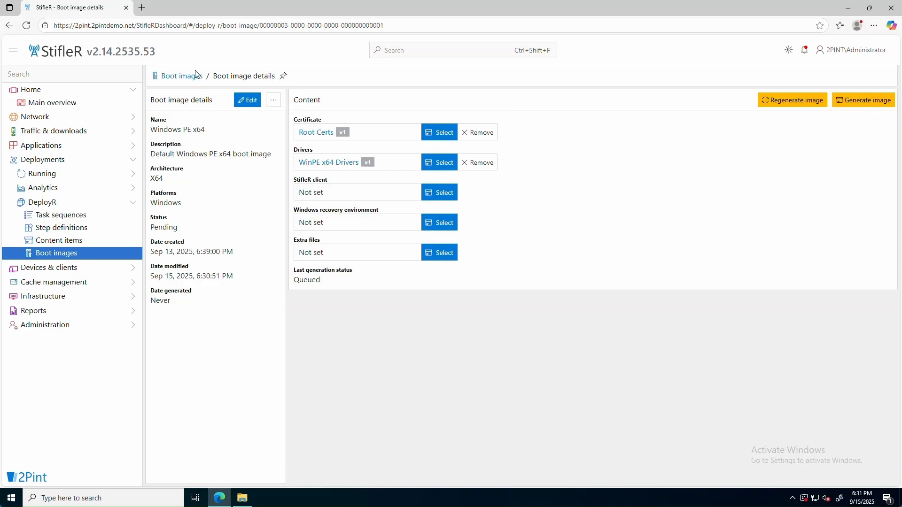
click(185, 79)
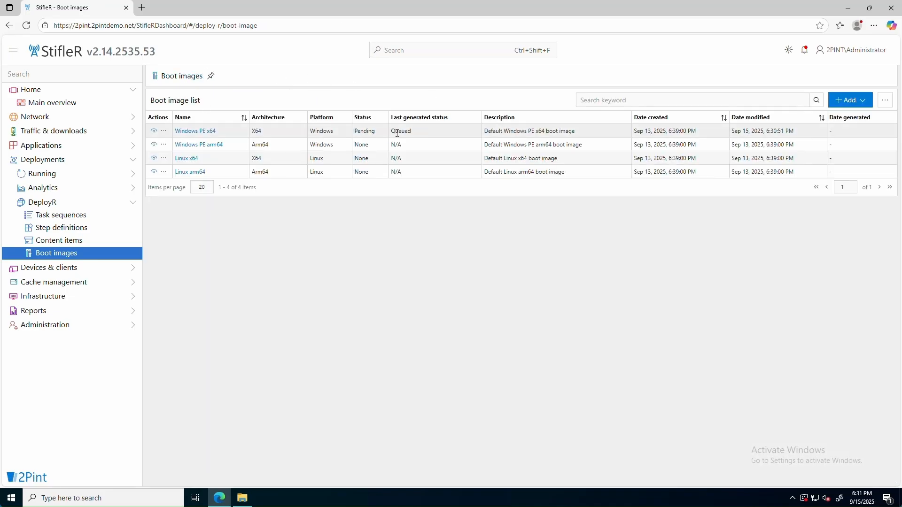
drag(394, 133, 418, 135)
click(27, 27)
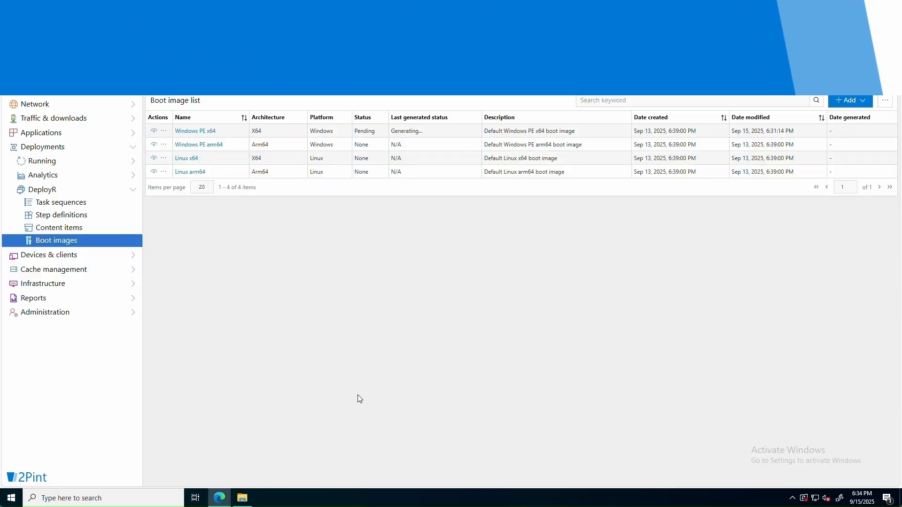
click(66, 228)
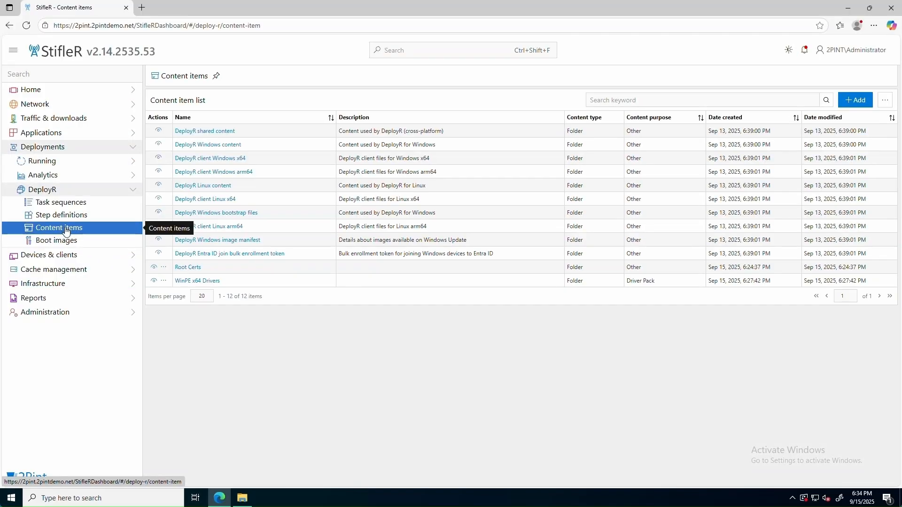
Create a Driver Pack folder content item named 'Dell OptiPlex Micro 7010 W11', opening it after creation
click(856, 101)
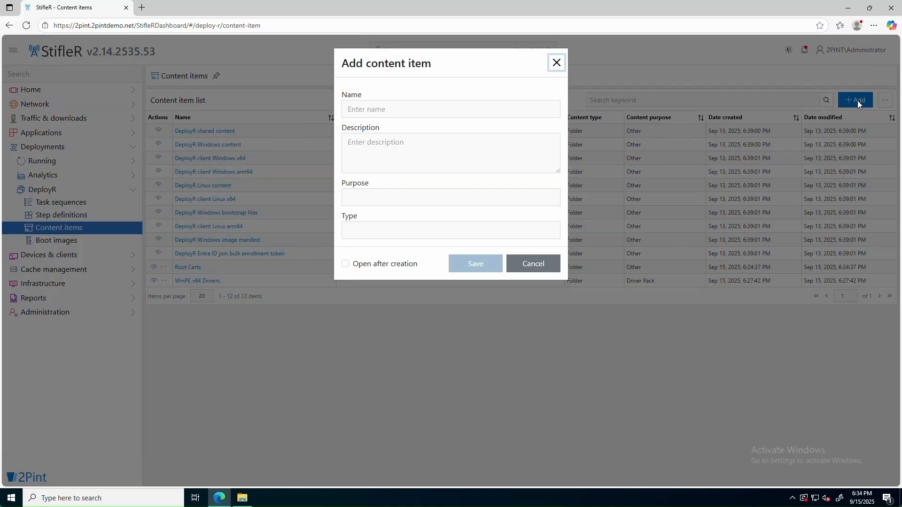
click(444, 109)
text(Dell Op)
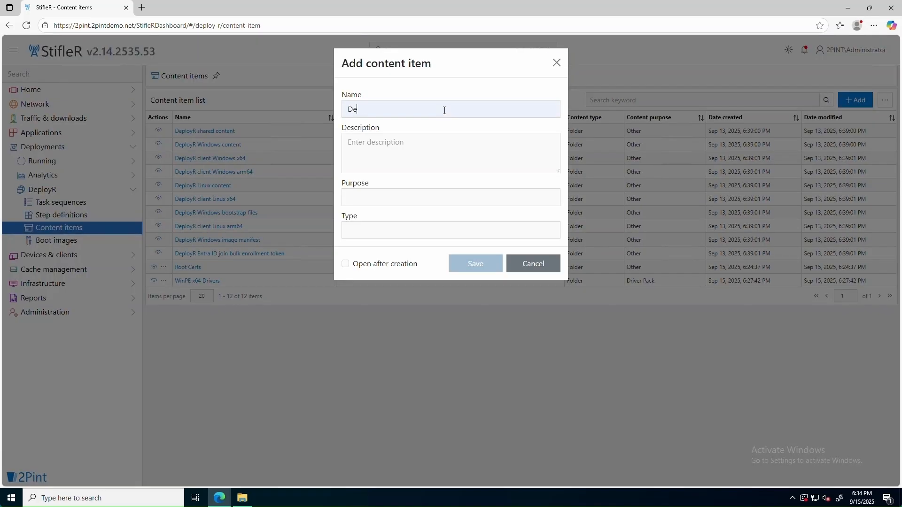
text(tiPlex Micro 7010 W11)
click(395, 201)
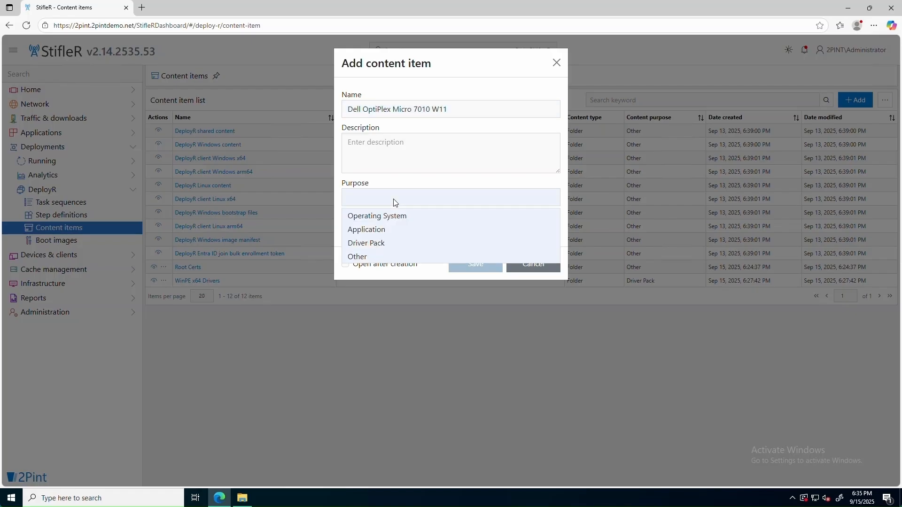
click(403, 242)
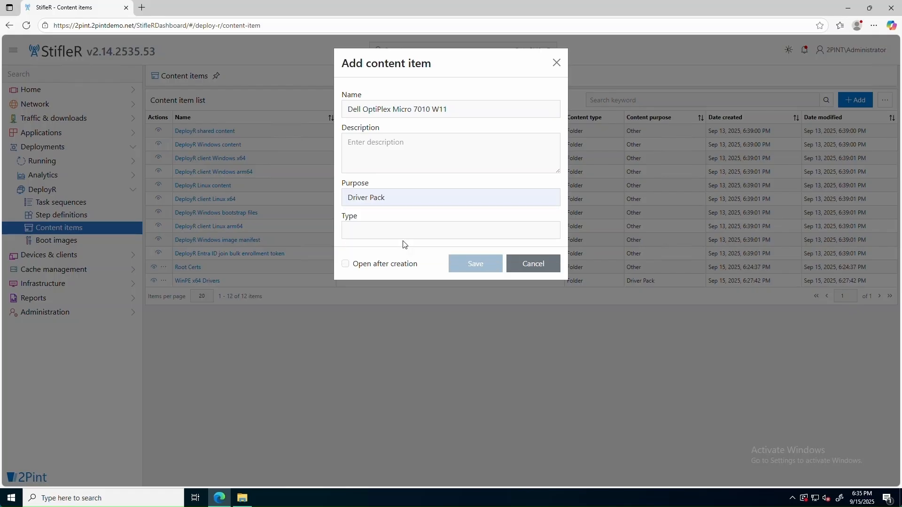
click(401, 235)
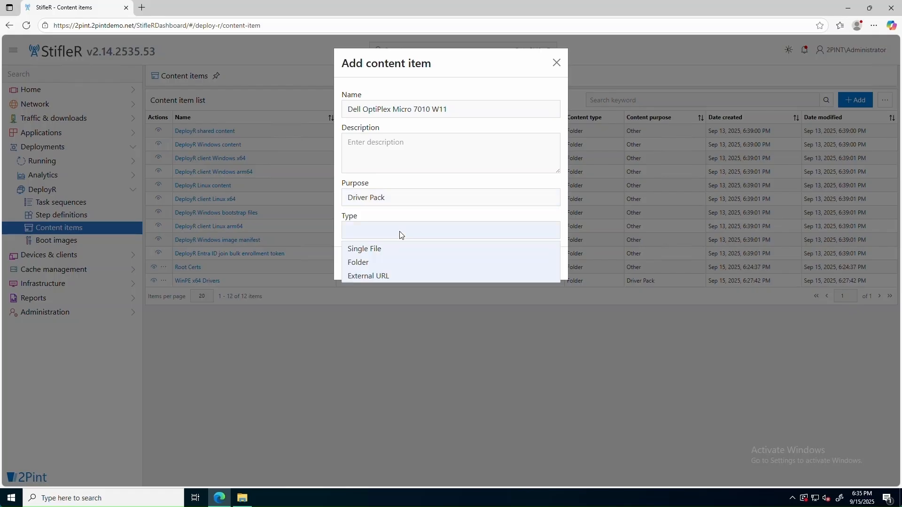
click(365, 264)
click(346, 264)
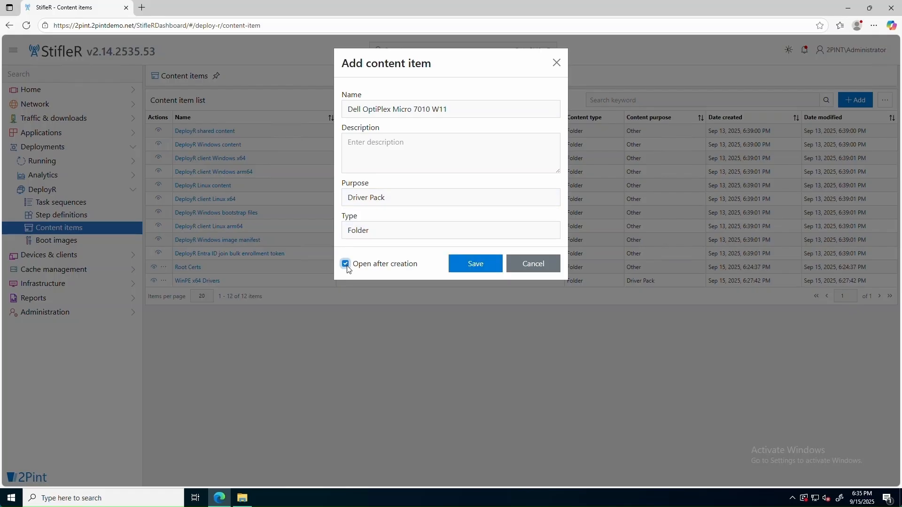
click(478, 266)
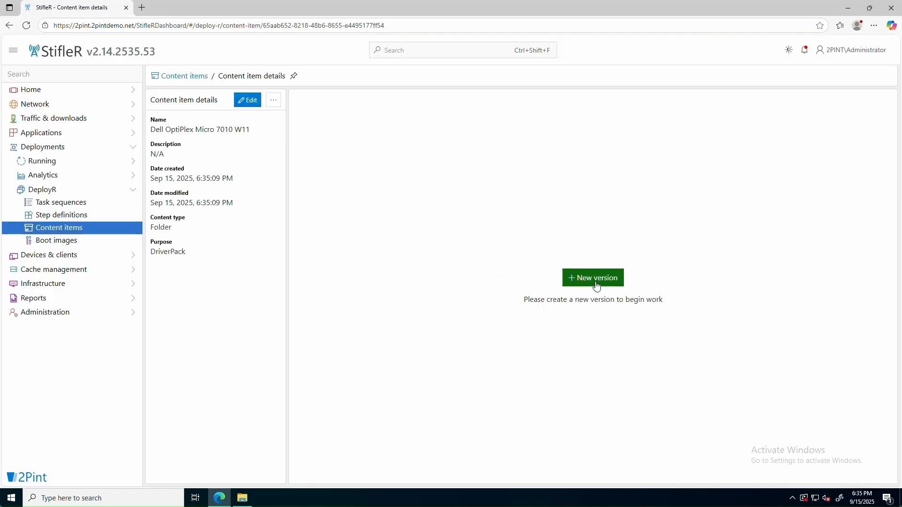
Add Version 1 with manufacturer Dell and model OptiPlex Micro 7010
click(596, 281)
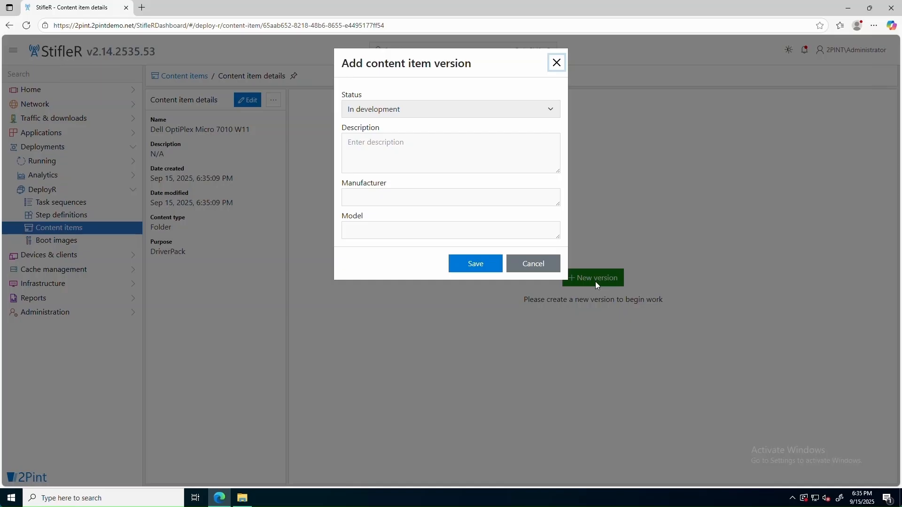
click(412, 196)
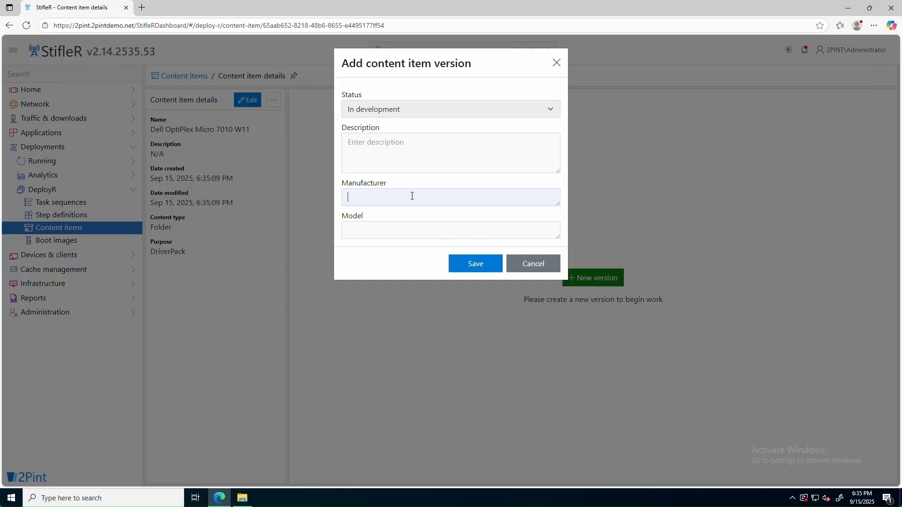
text(Dell)
key(Tab)
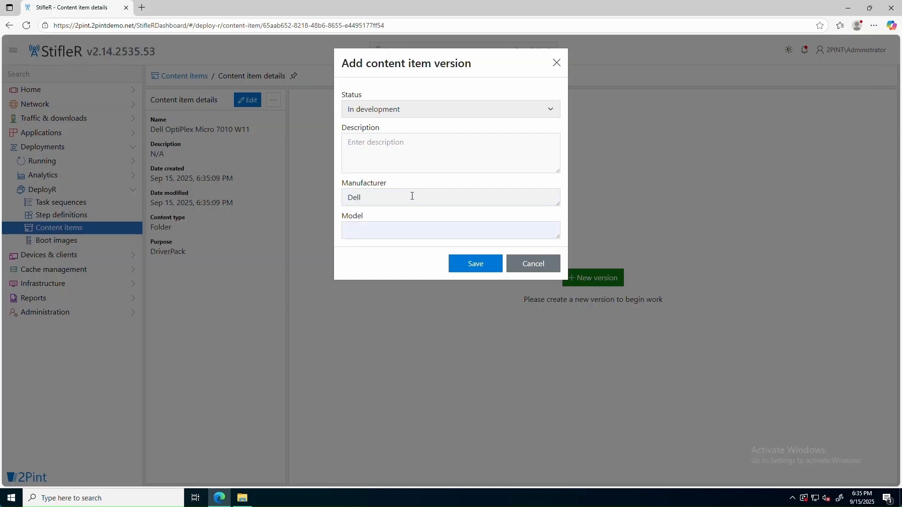
text(OptiPlex Micro 7010)
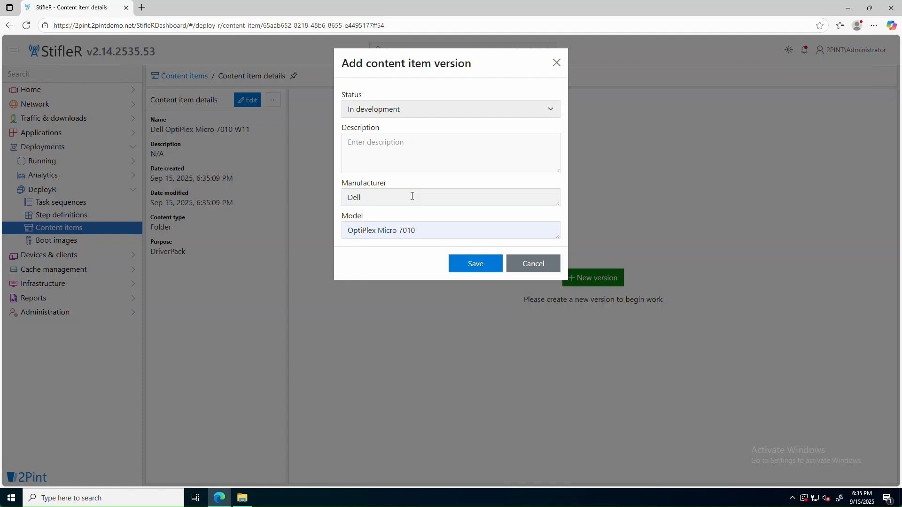
click(473, 269)
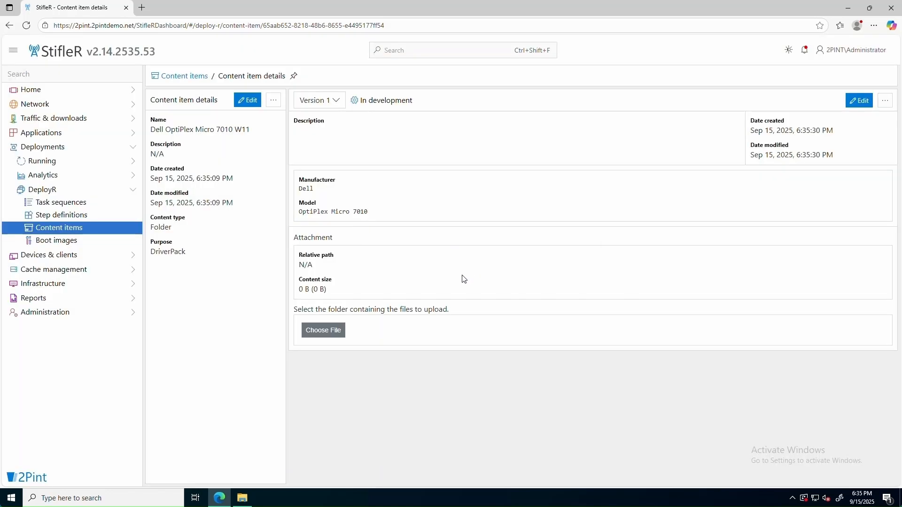
click(334, 336)
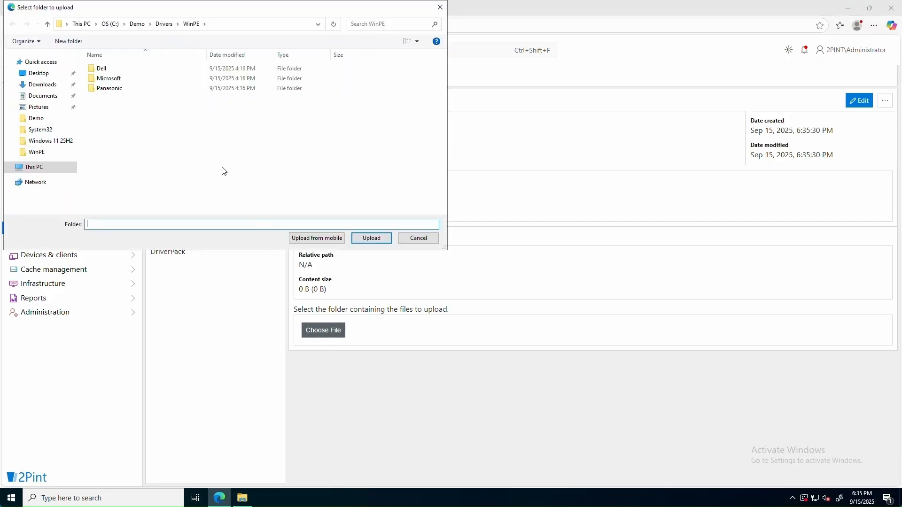
Upload the Drivers\Windows 11\Dell\OptiPlex 7010 Micro folder (1,095 files) to Version 1
click(164, 24)
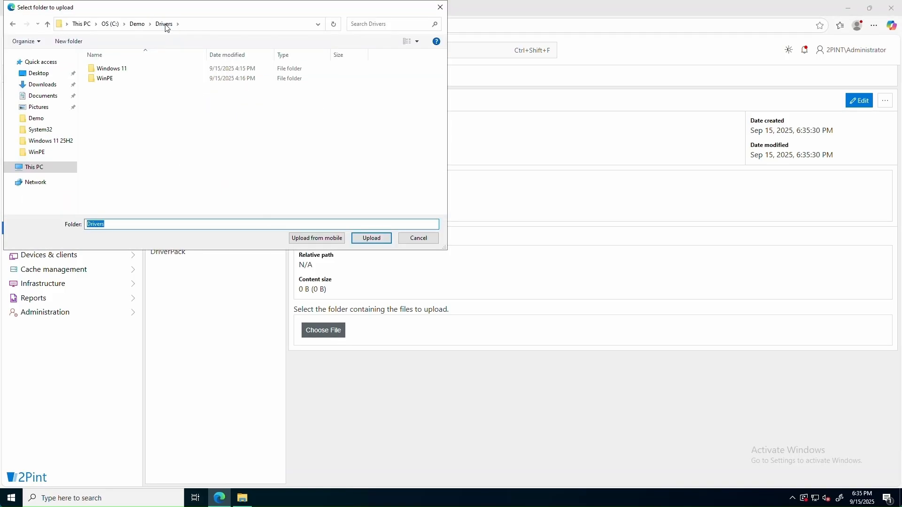
double_click(116, 68)
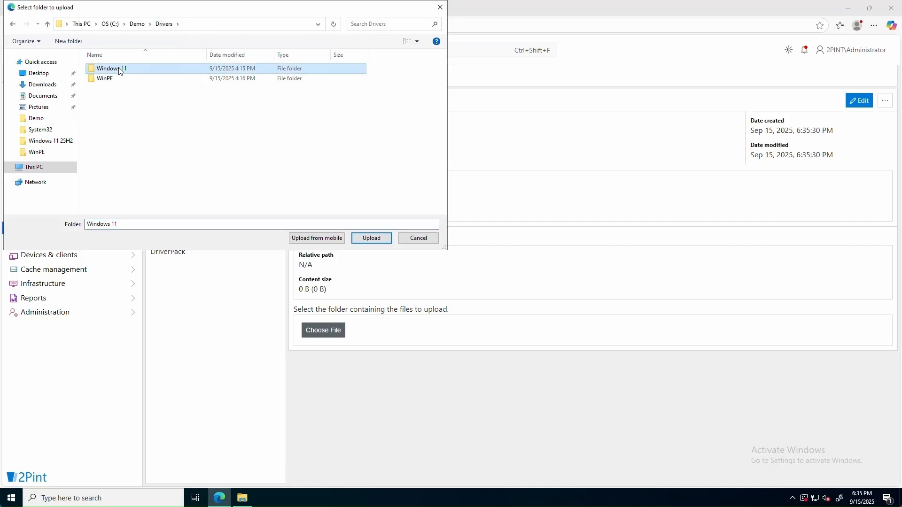
click(112, 72)
double_click(112, 73)
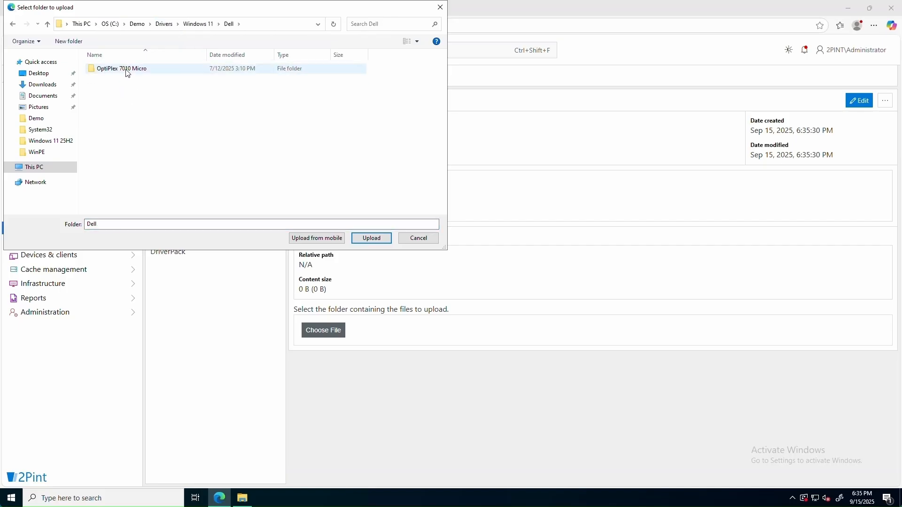
click(127, 71)
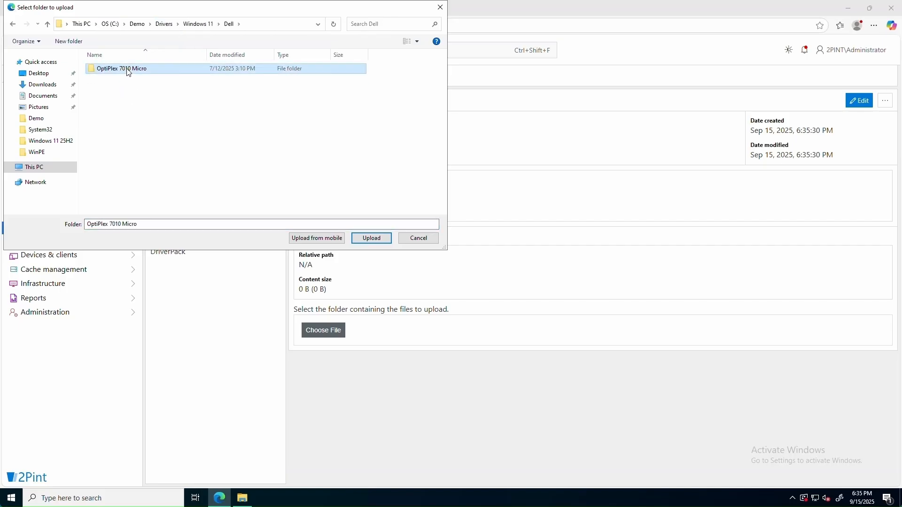
click(372, 239)
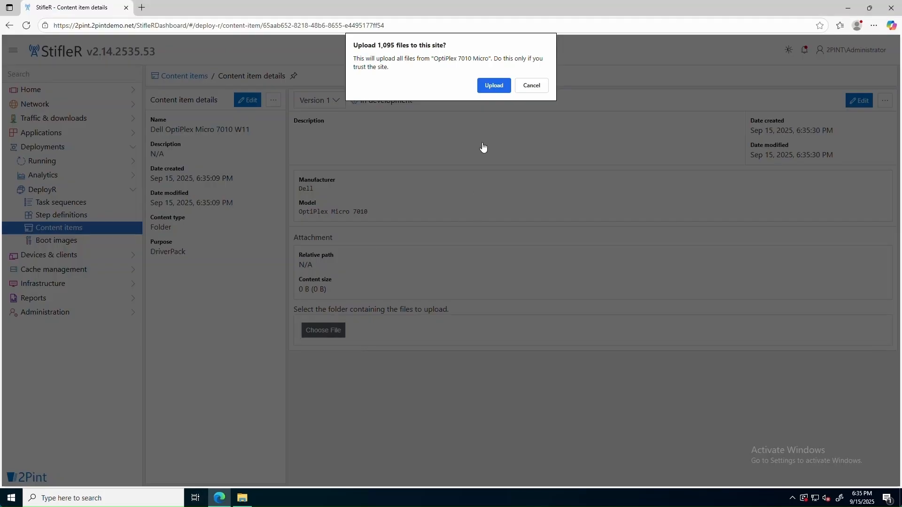
click(494, 86)
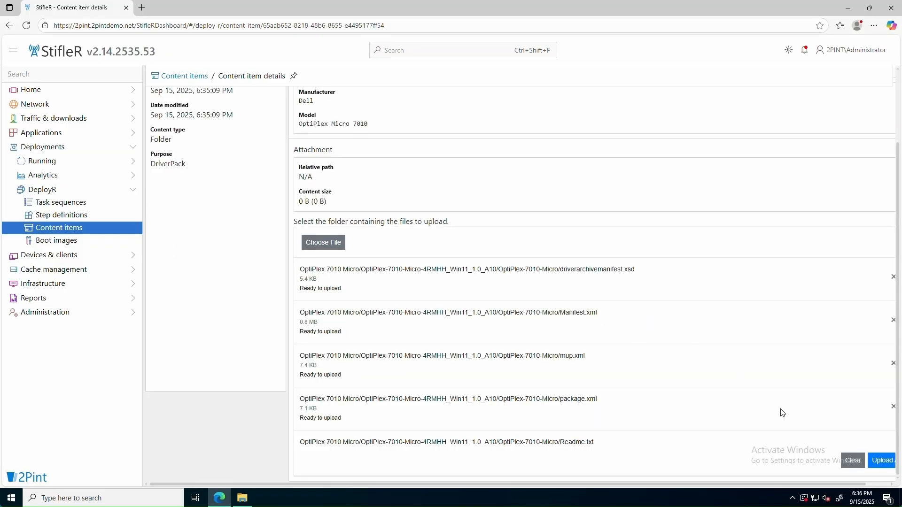
click(885, 462)
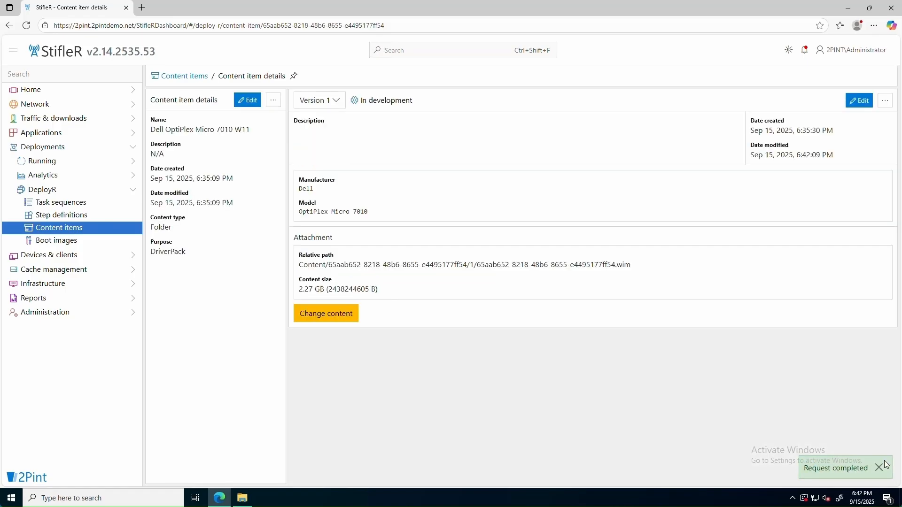
click(885, 462)
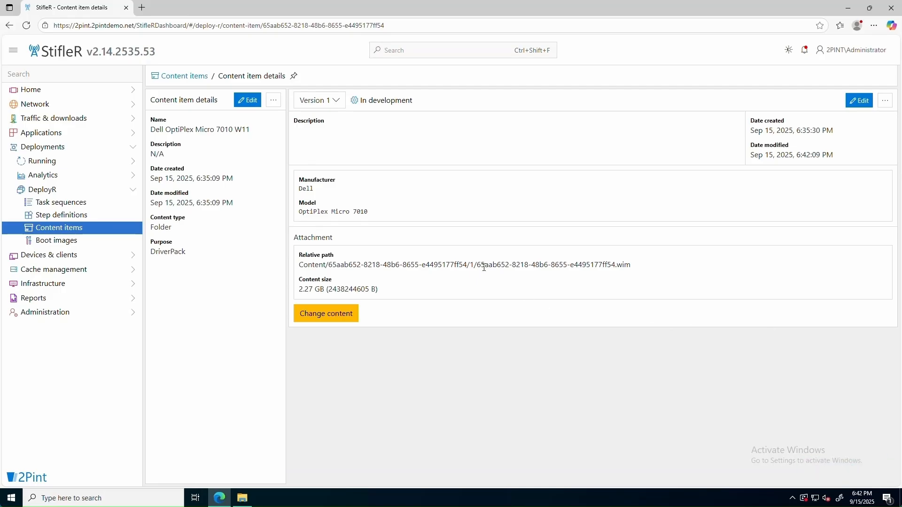
Set Version 1 of the Dell OptiPlex Micro 7010 W11 driver pack to Active
drag(478, 267, 643, 277)
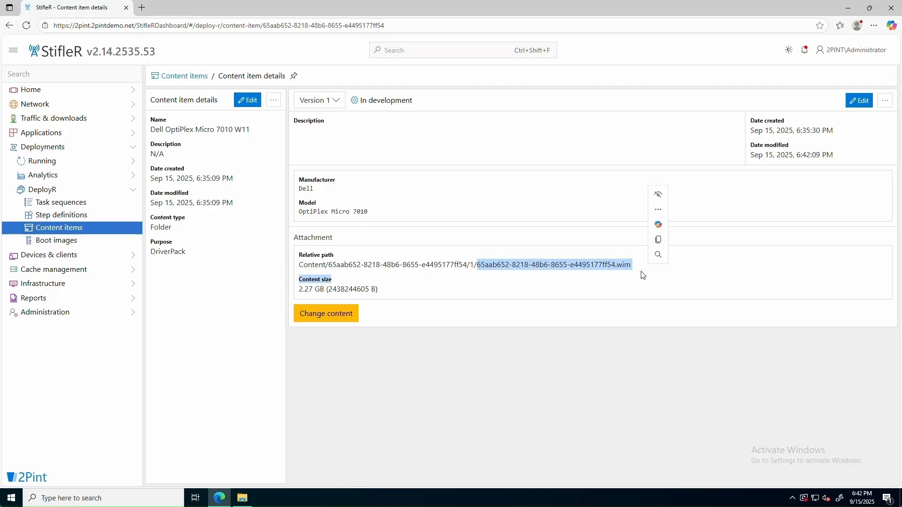
click(861, 101)
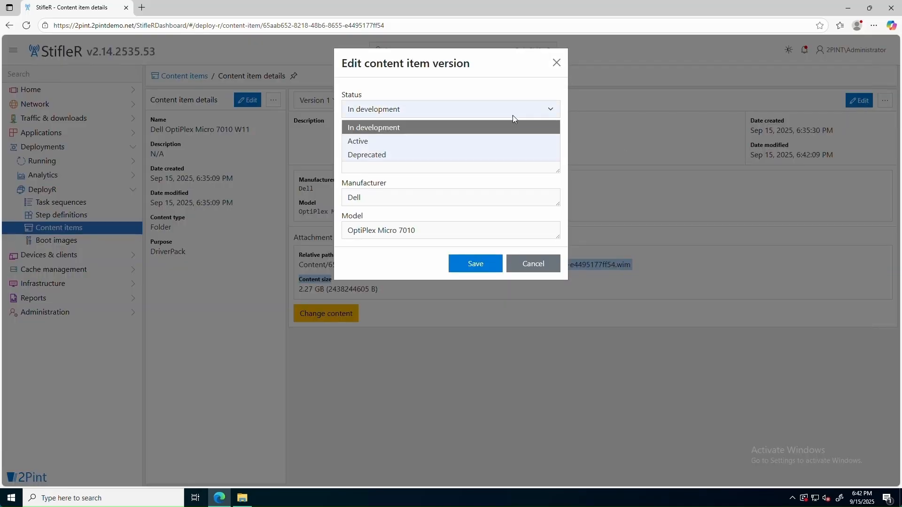
click(379, 142)
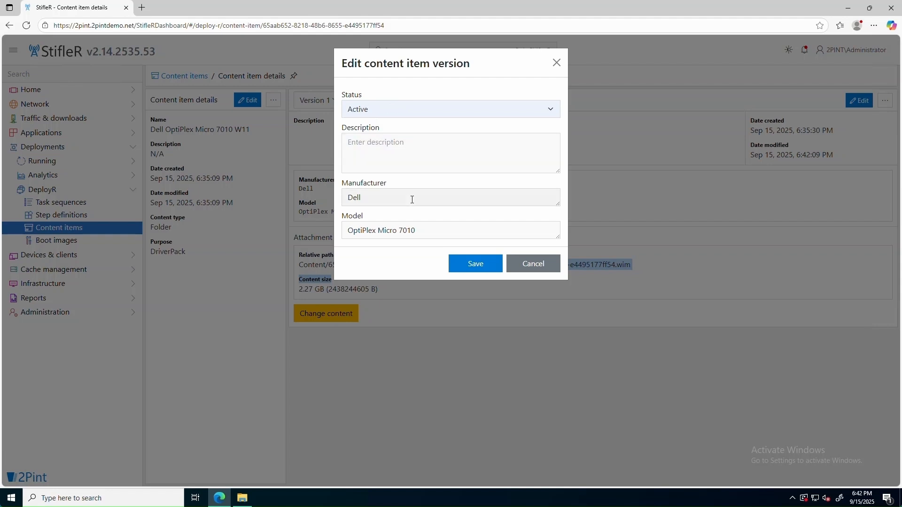
click(479, 264)
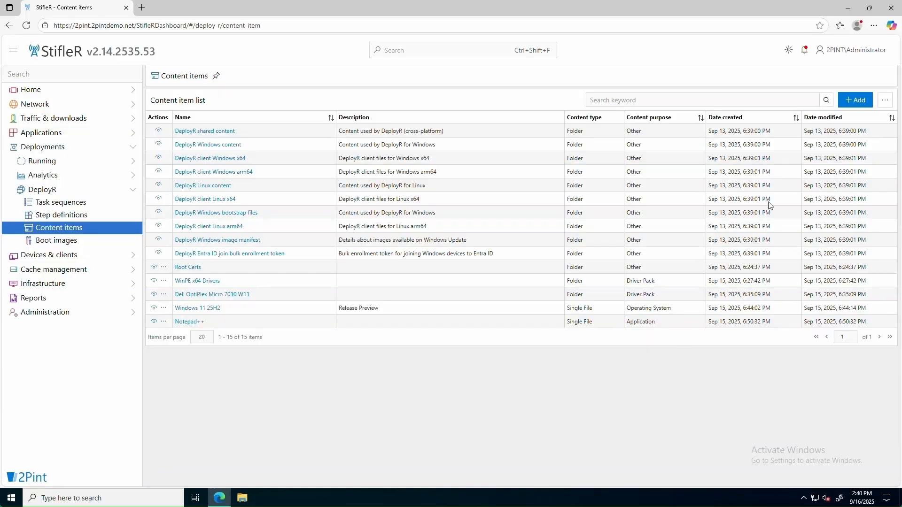
Add a Single File Operating System item 'Windows 11 24H2' with description 2025.08, opening after creation
click(854, 102)
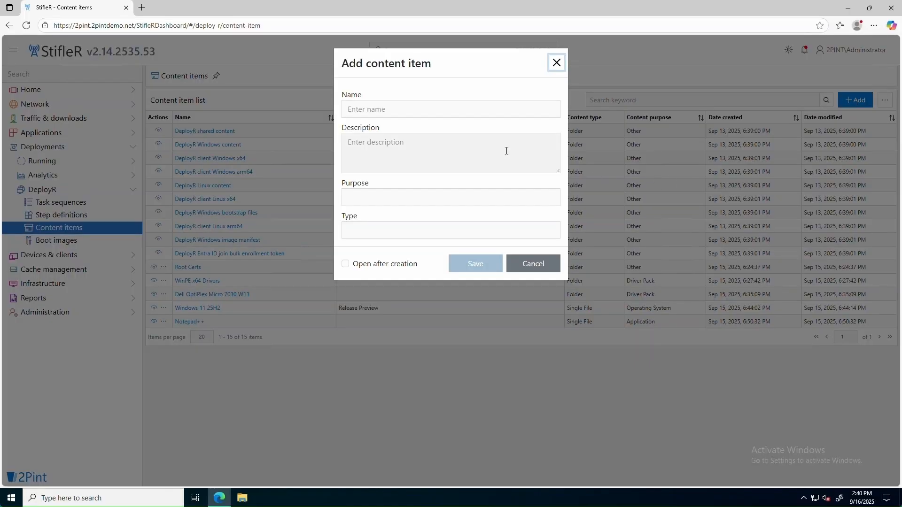
text(Windows)
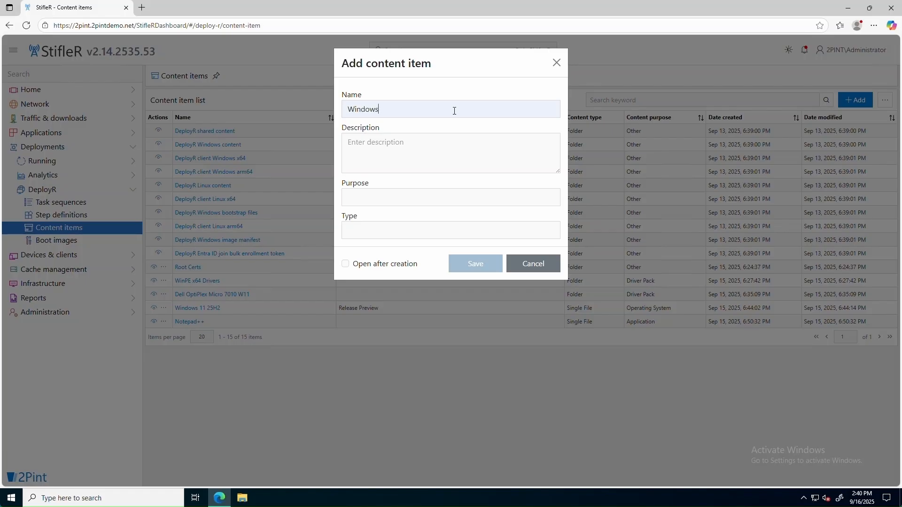
text( 11 24H2)
click(428, 144)
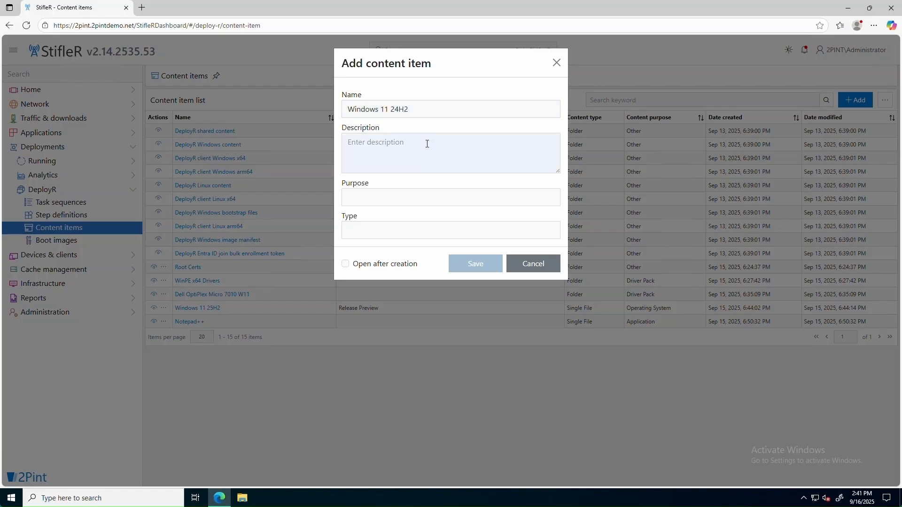
text(2025.08)
click(403, 200)
click(394, 216)
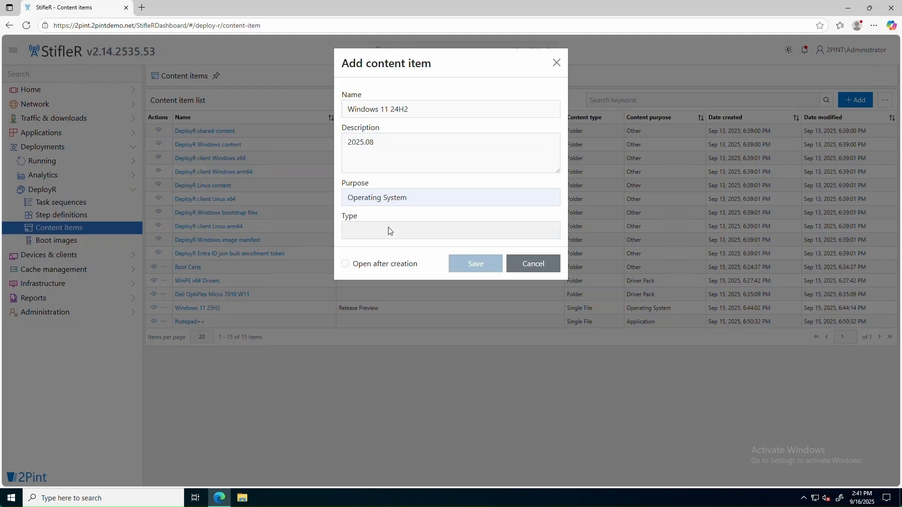
click(389, 231)
click(388, 249)
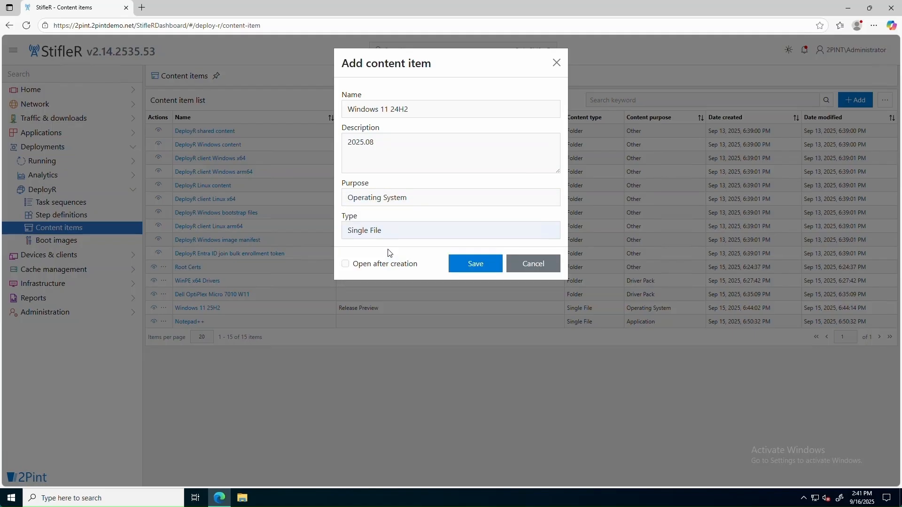
click(346, 264)
click(476, 267)
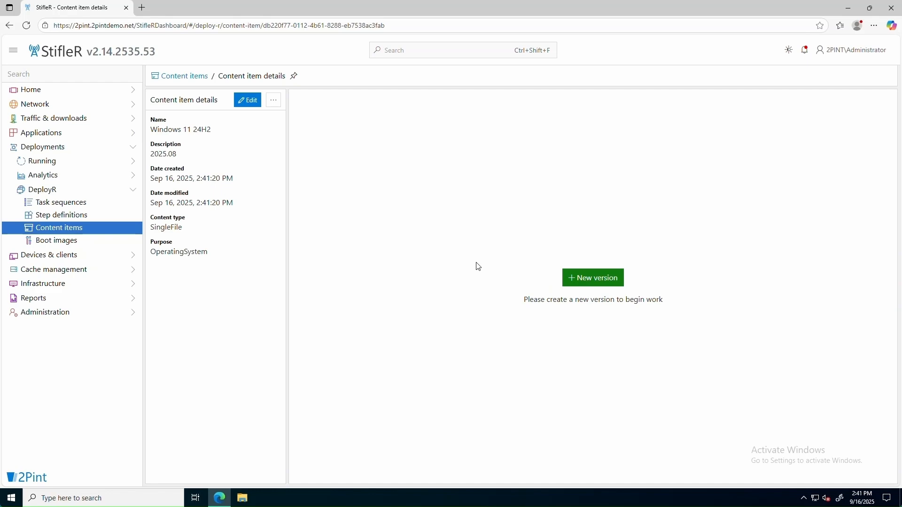
Create version 1 and upload Demo\Operating Systems\Windows 11 24H2\2025.08\install.wim to it
click(599, 280)
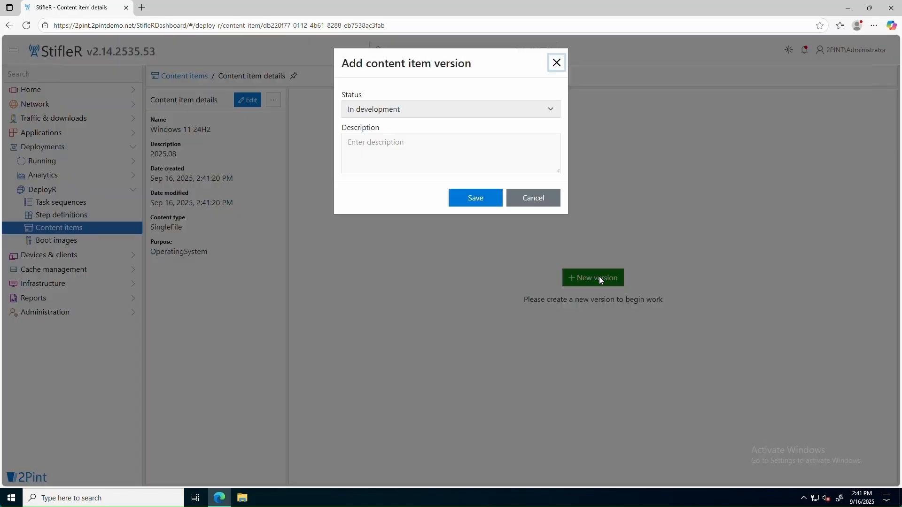
click(476, 199)
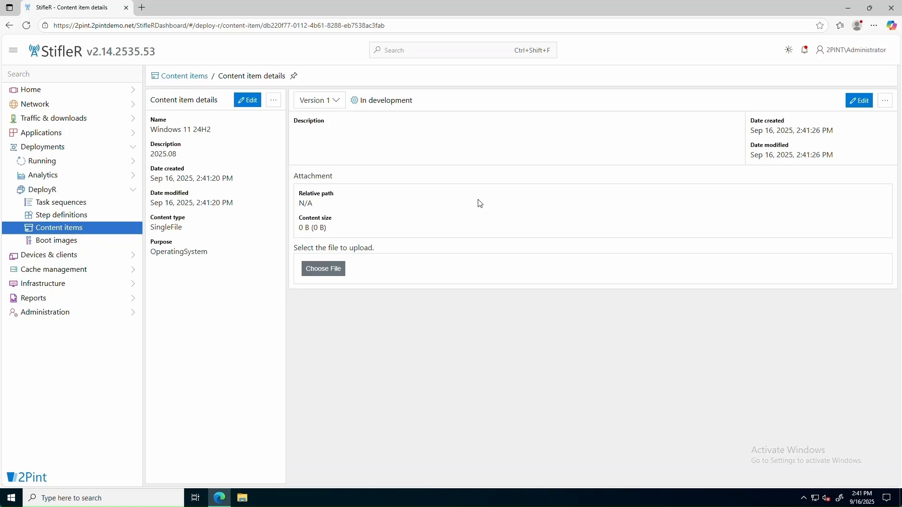
click(330, 271)
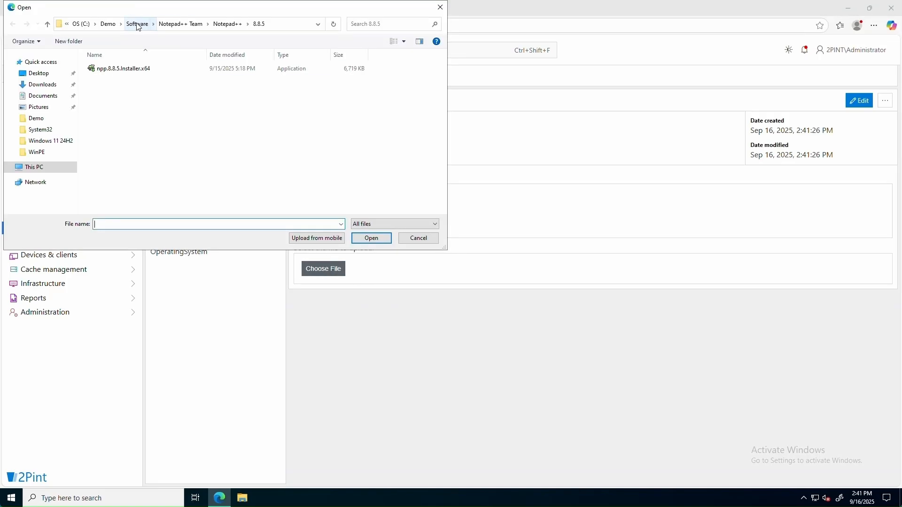
click(108, 24)
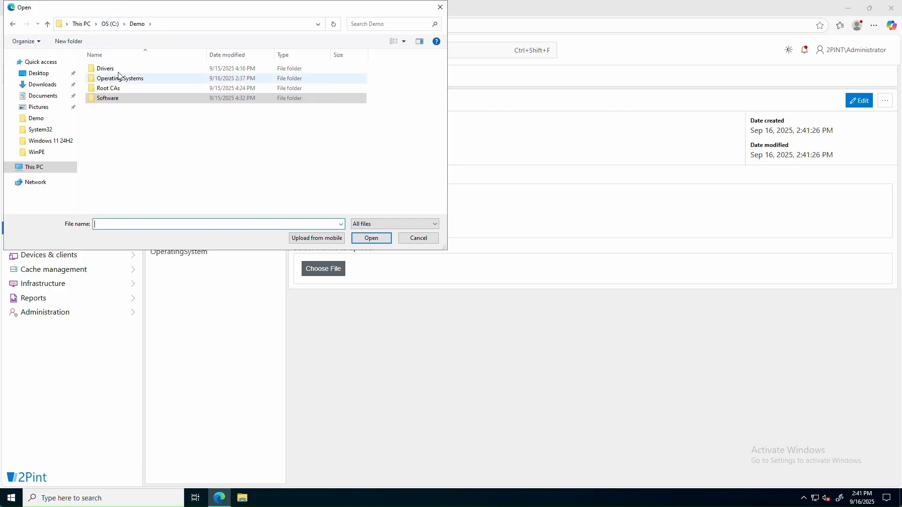
double_click(126, 79)
double_click(125, 69)
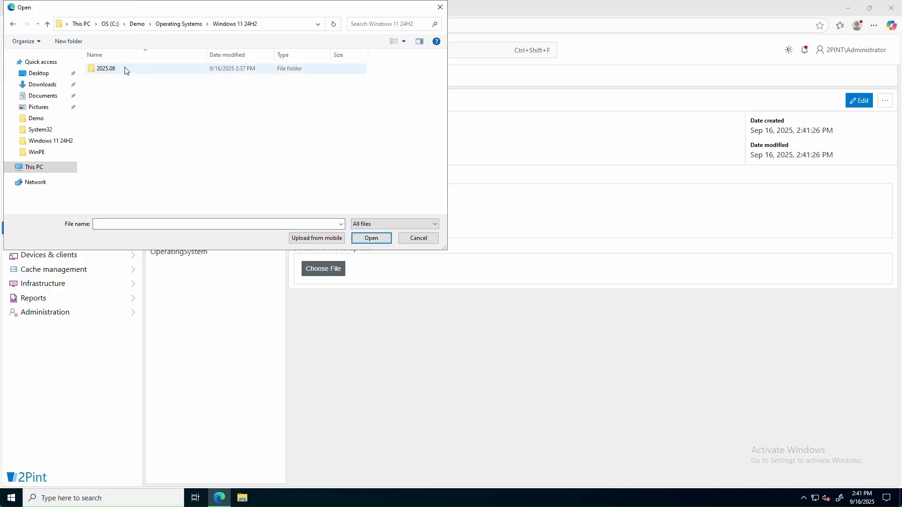
double_click(114, 71)
click(110, 70)
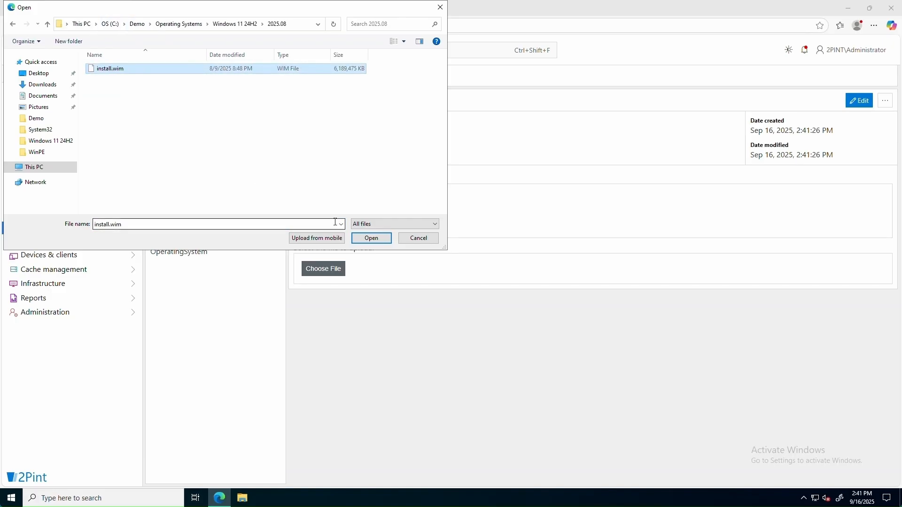
click(371, 239)
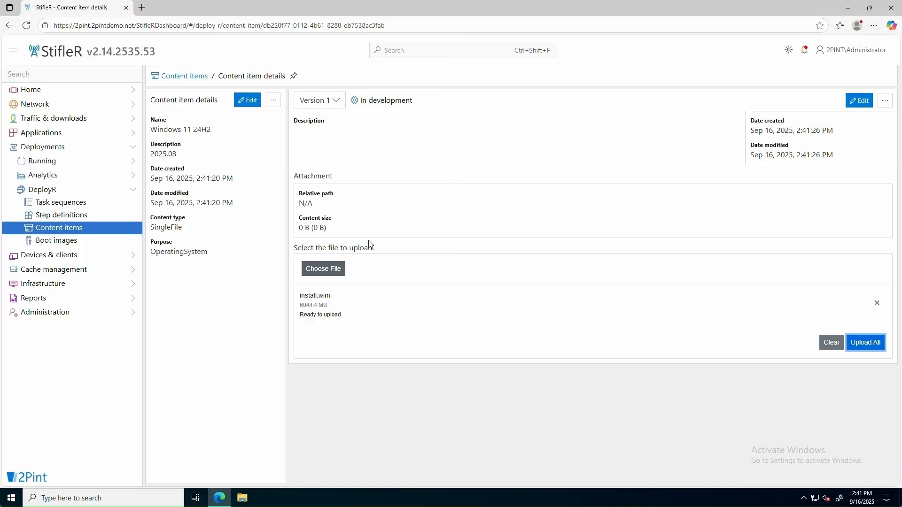
click(874, 343)
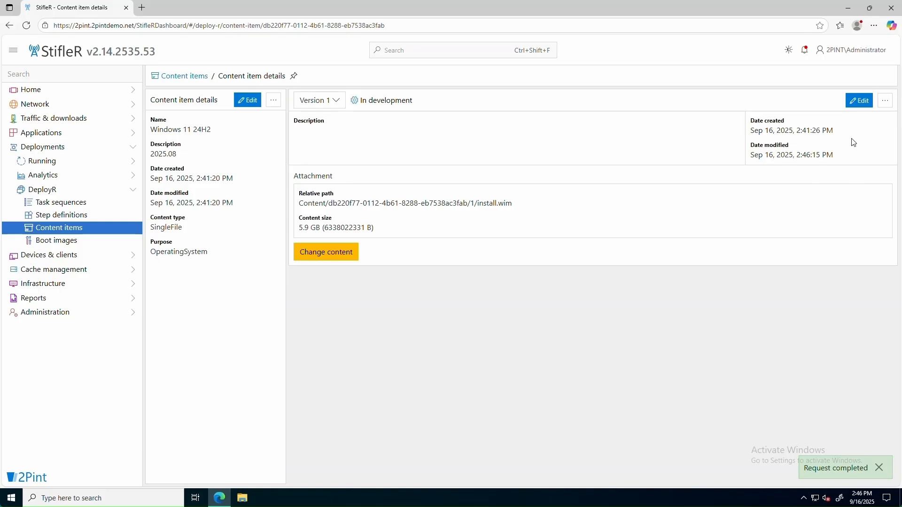
Set Windows 11 24H2 version 1 status to Active
click(860, 102)
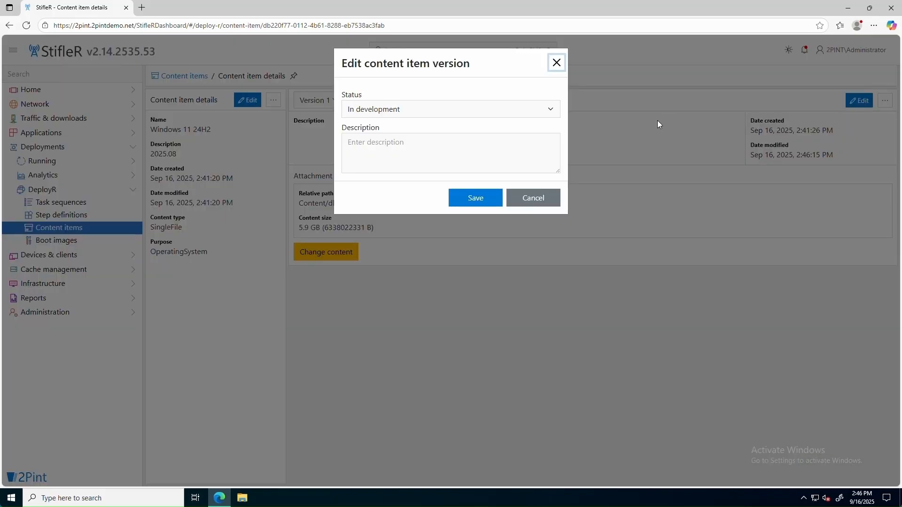
click(551, 112)
click(444, 139)
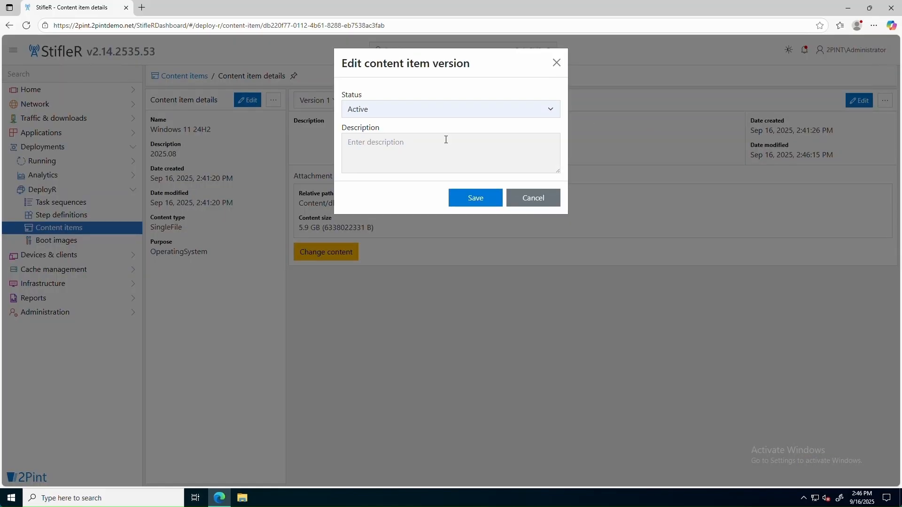
click(476, 198)
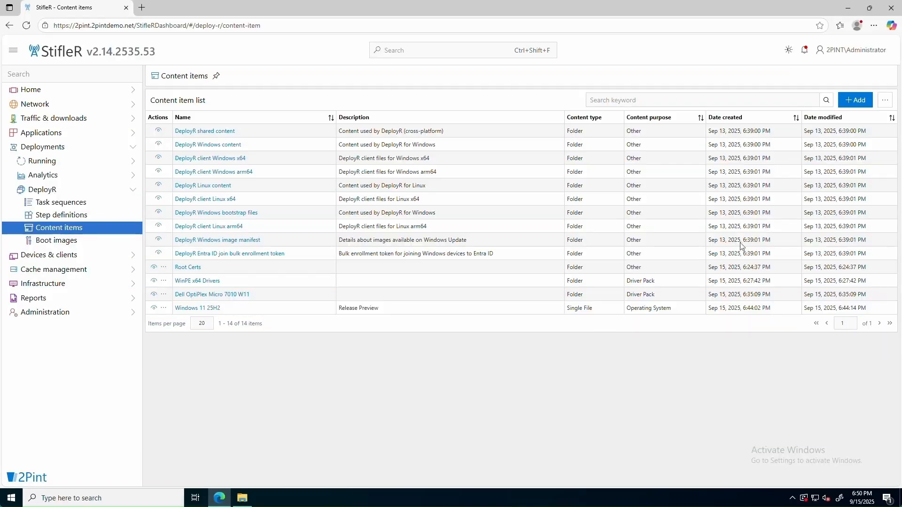
click(857, 101)
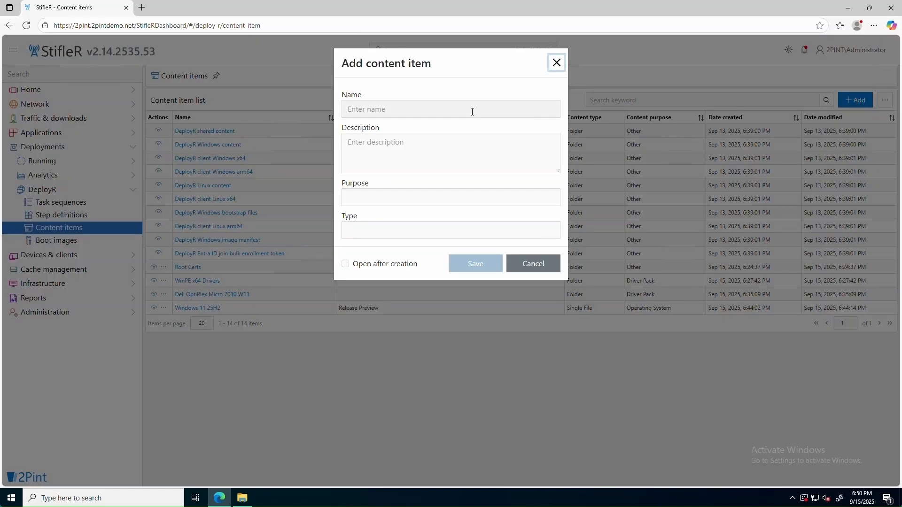
Create 'Notepad++' as a Single File content item with purpose Application, opening after creation
click(473, 111)
text(Notepad++)
click(397, 198)
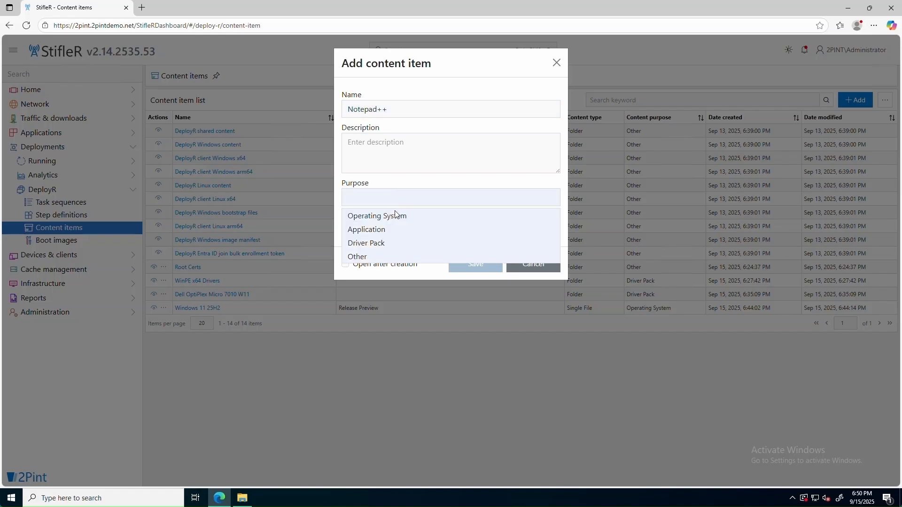
click(395, 228)
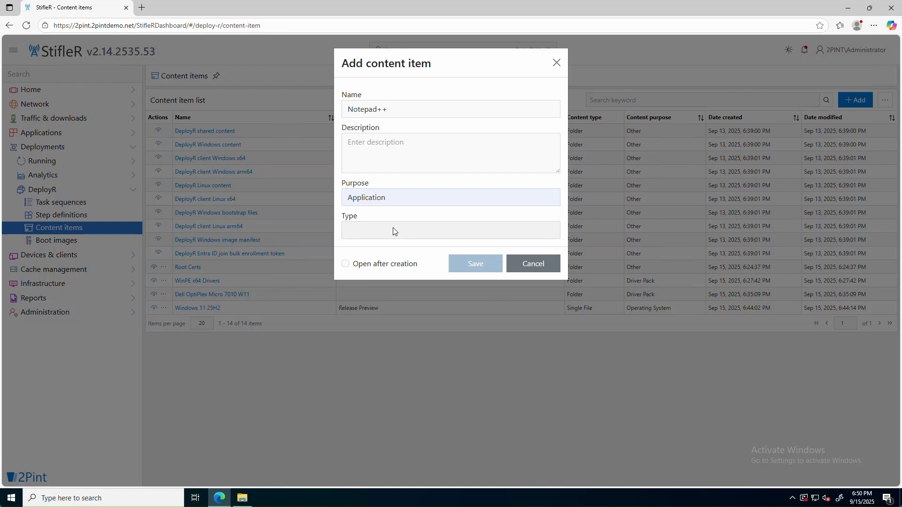
click(394, 232)
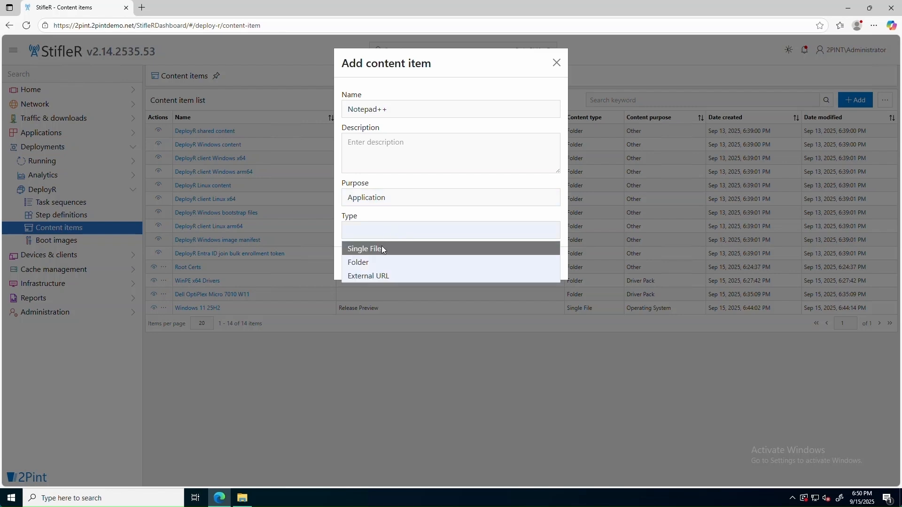
click(382, 248)
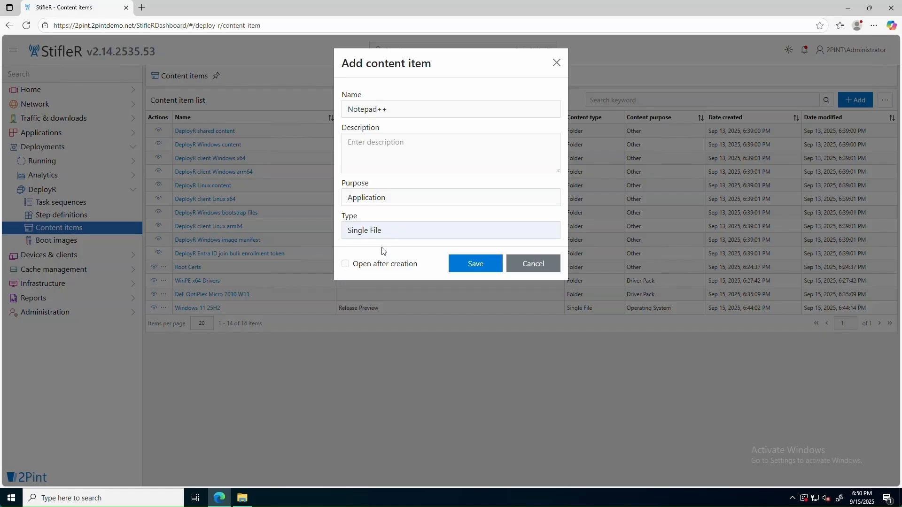
click(347, 266)
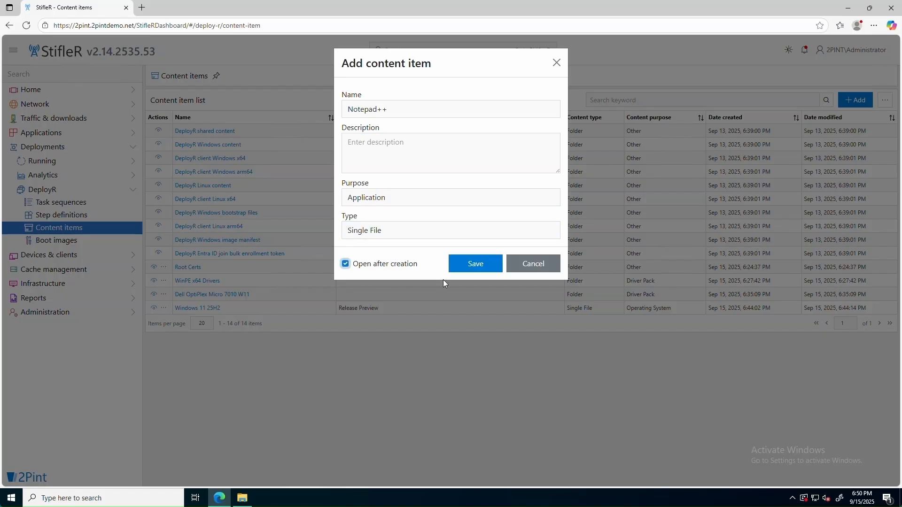
click(490, 272)
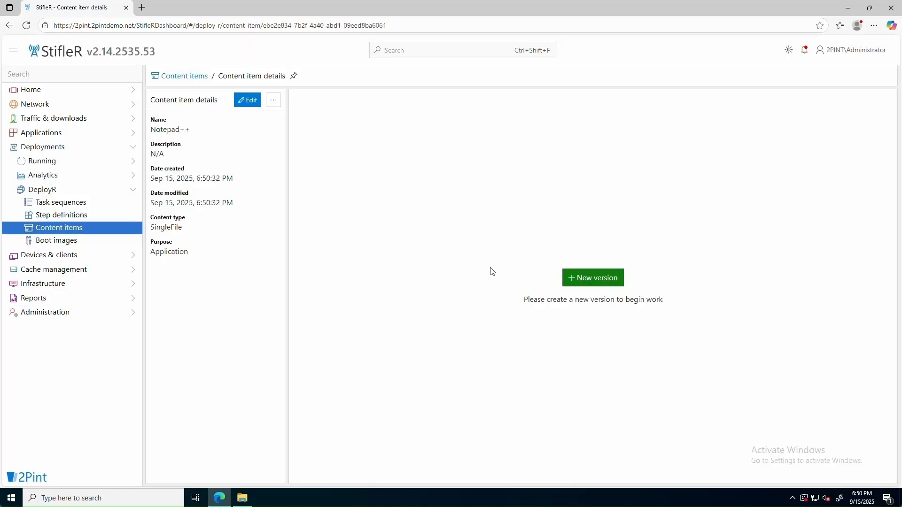
Create Version 1 with install command line 'npp.8.8.5.Installer.x64.exe /S'
click(592, 283)
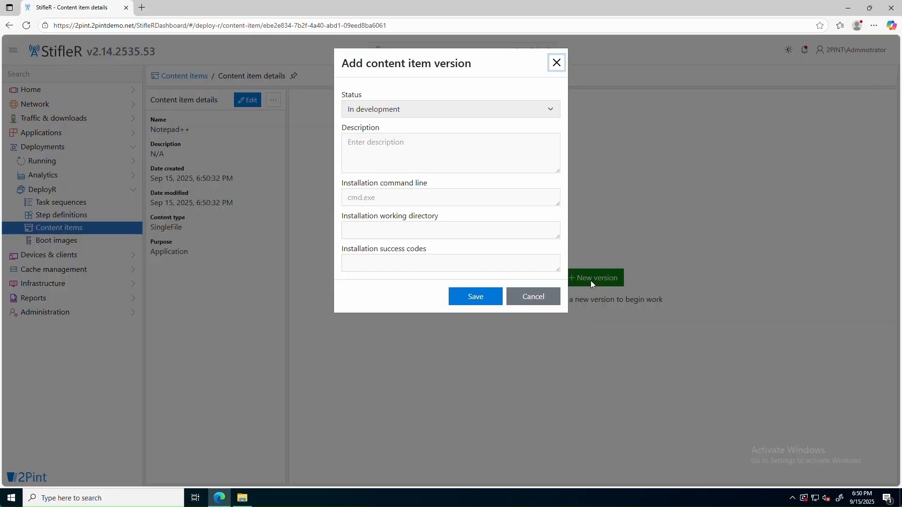
click(413, 197)
text(np)
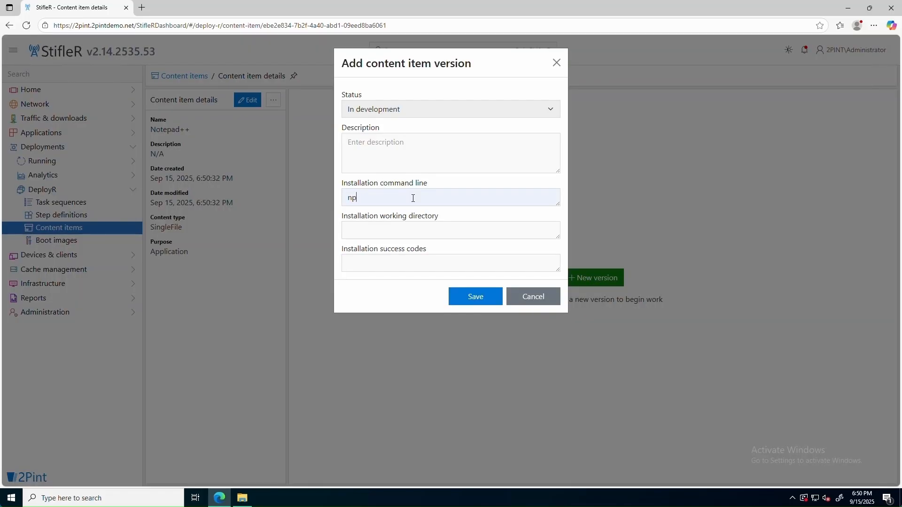
text(p.8.8.5.Installer.x64.exe /S)
click(468, 297)
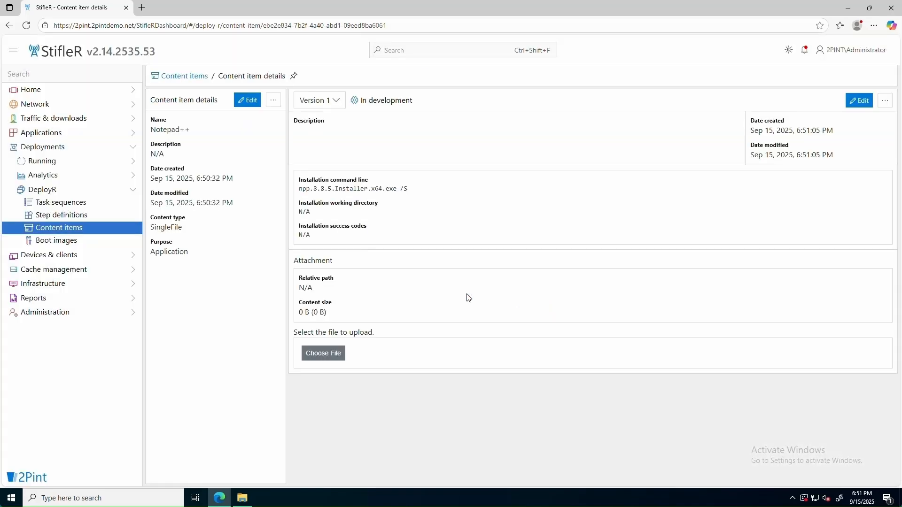
Upload npp.8.8.5.Installer.x64.exe from Demo\Software\Notepad++ Team\Notepad++\8.8.5 to the version
click(320, 356)
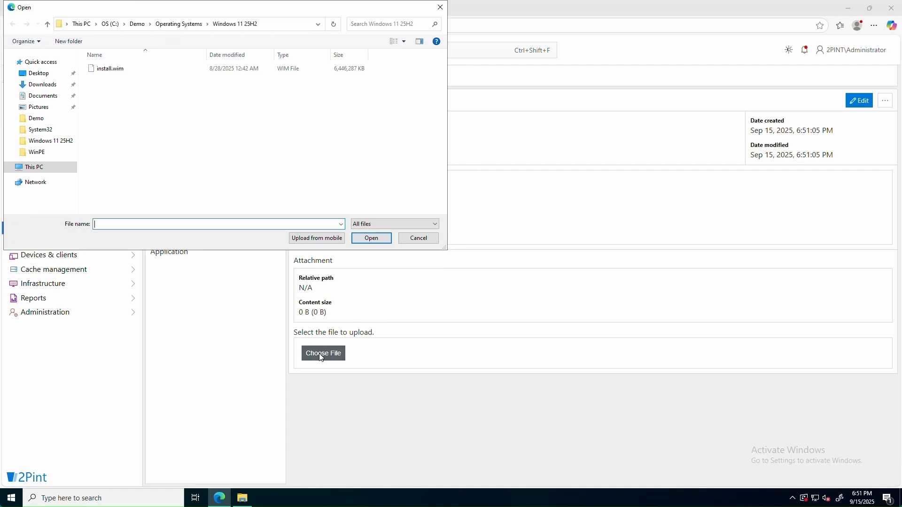
click(137, 25)
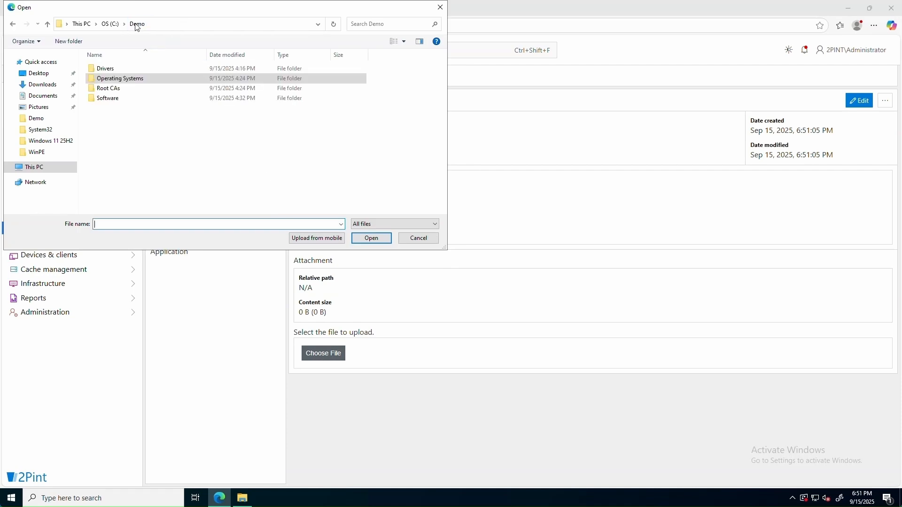
double_click(114, 102)
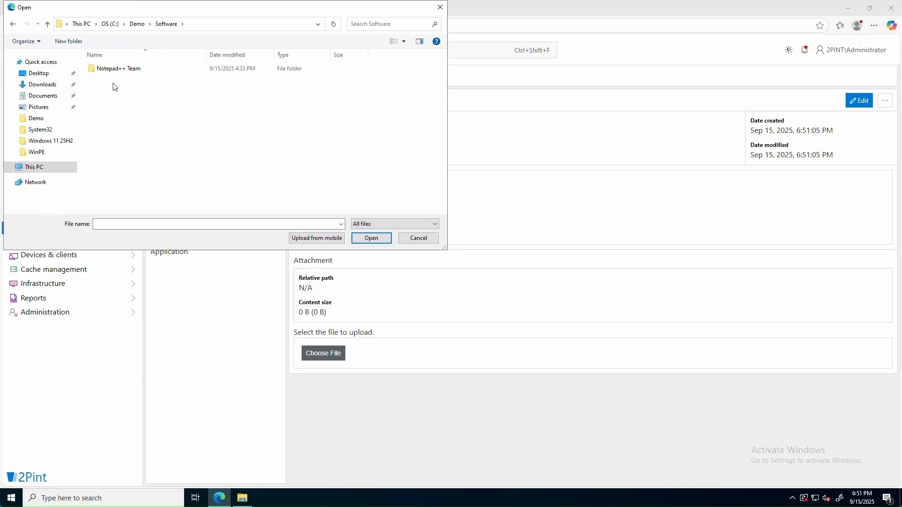
double_click(117, 70)
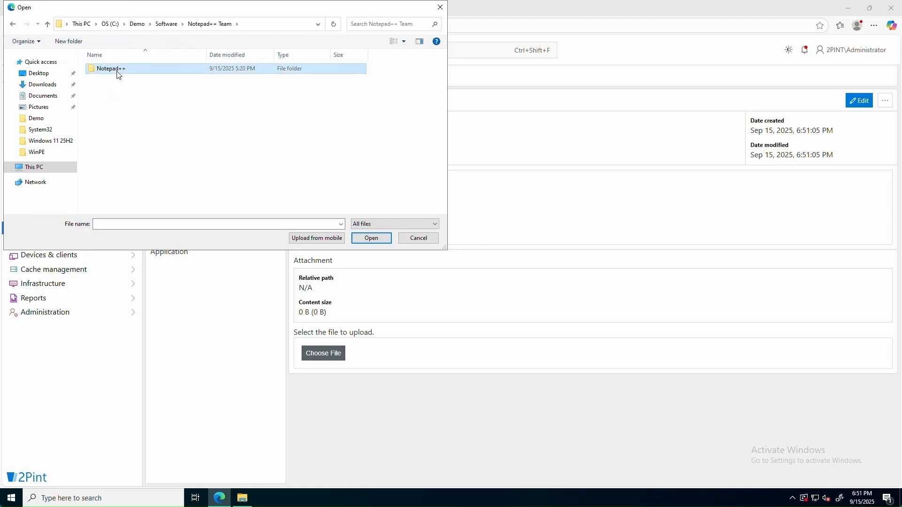
double_click(118, 70)
double_click(118, 71)
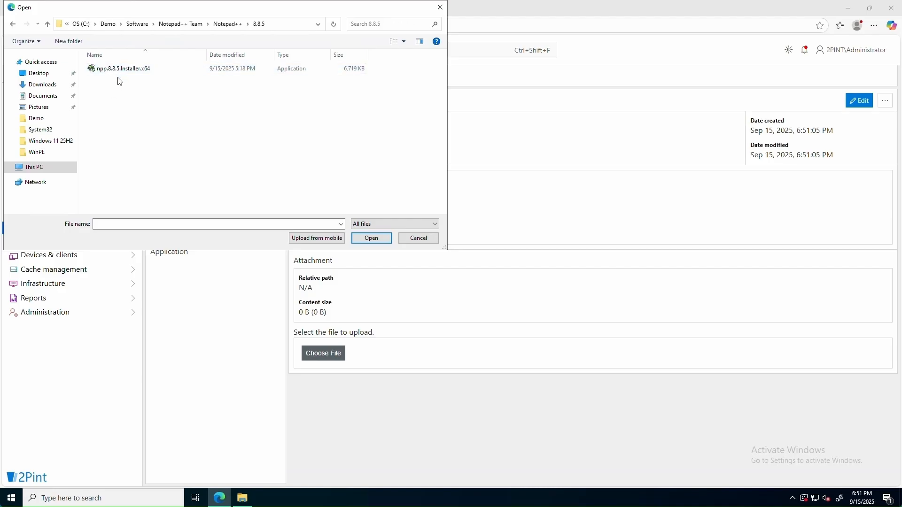
click(121, 72)
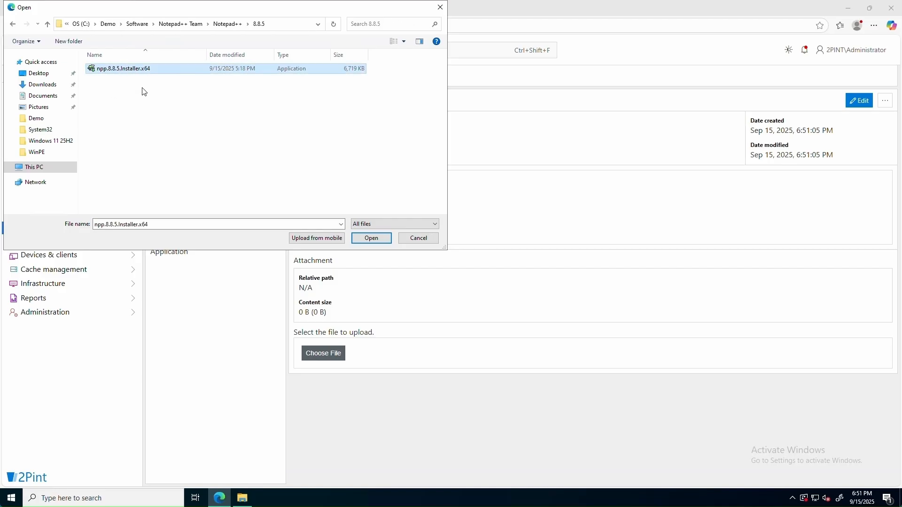
click(371, 241)
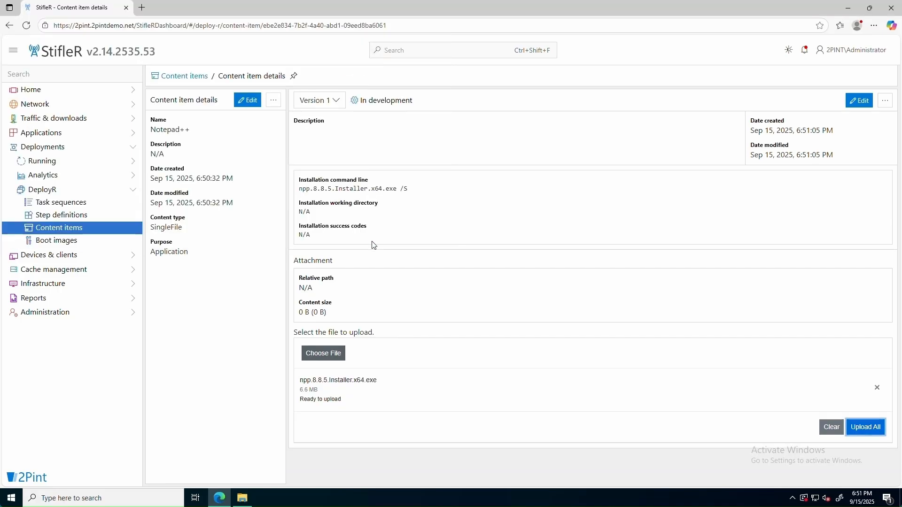
click(866, 427)
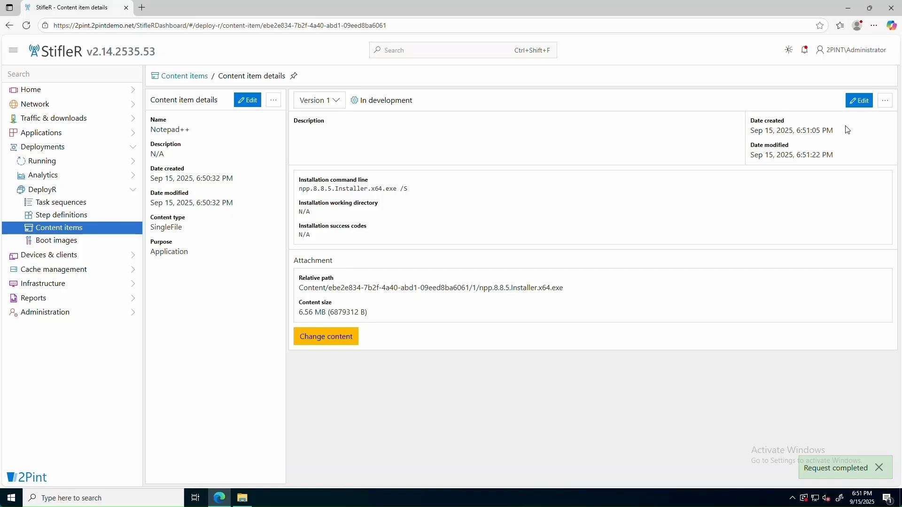
Set Notepad++ Version 1 status to Active and return to the content items list
click(860, 102)
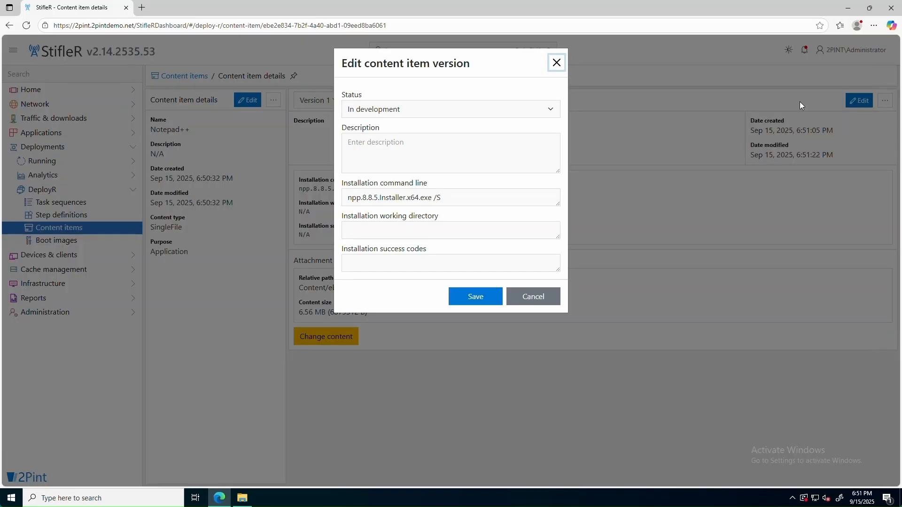
click(487, 111)
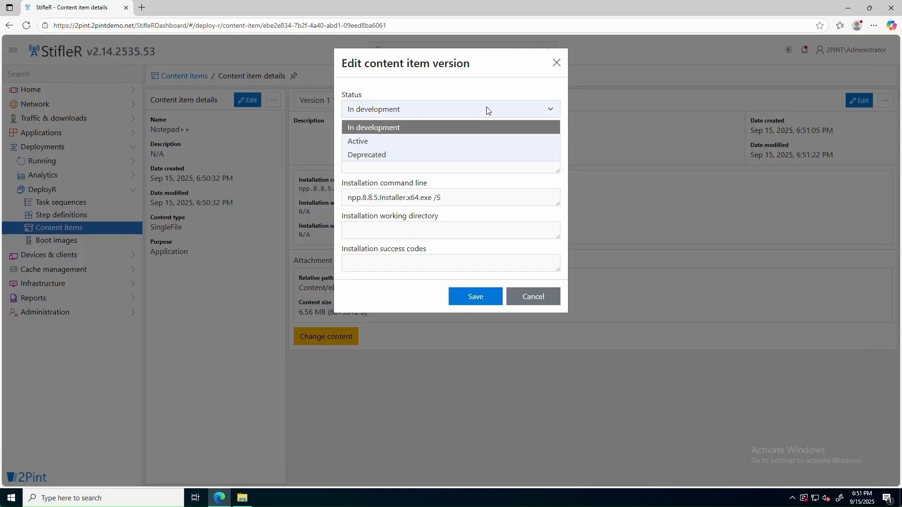
click(377, 139)
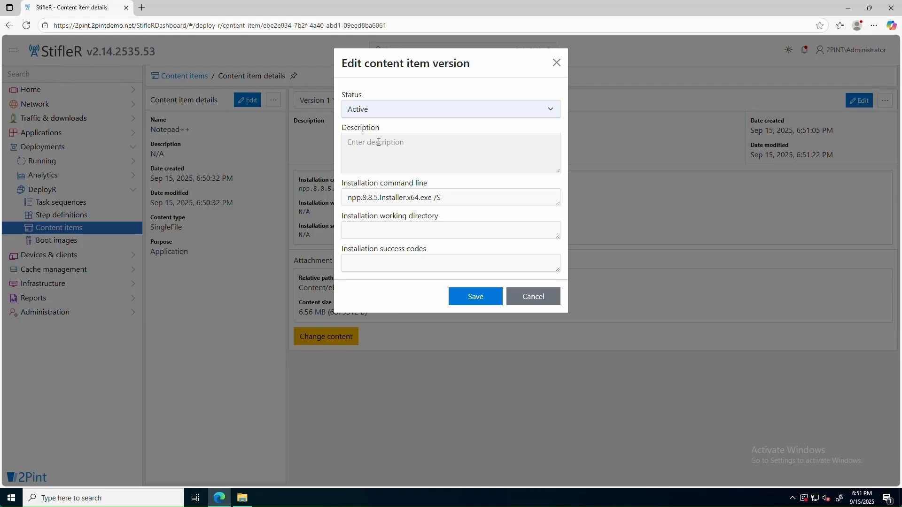
click(479, 301)
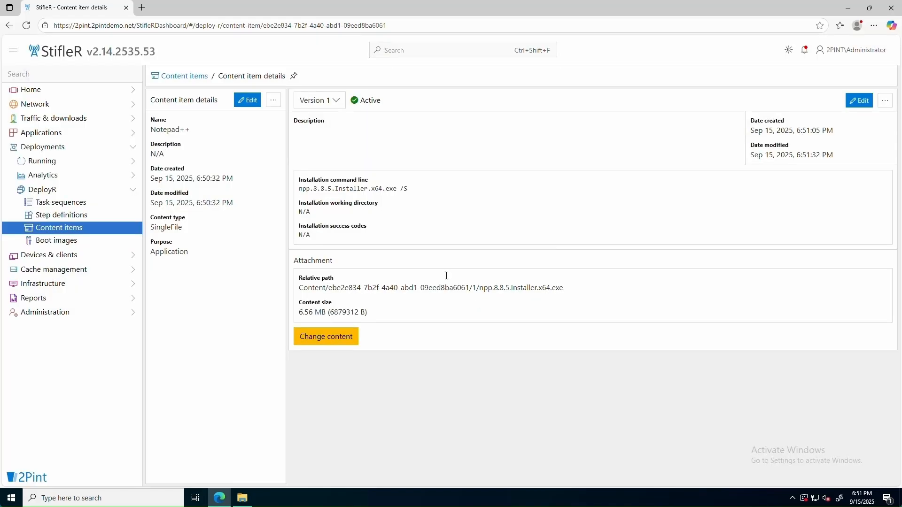
click(193, 78)
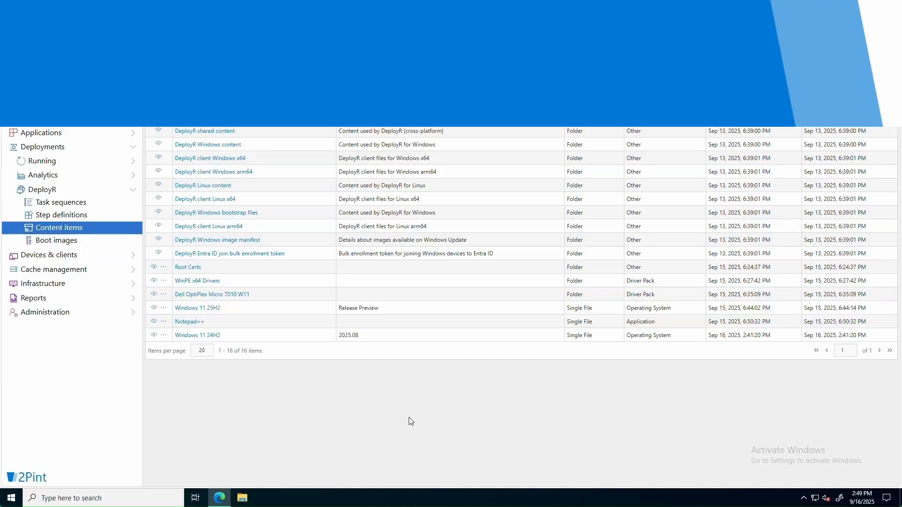
click(85, 205)
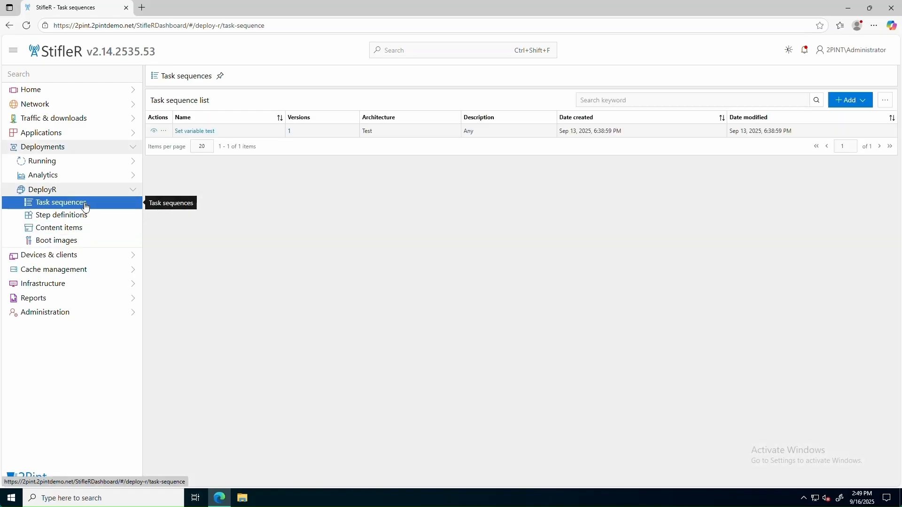
Clone the Windows bare metal template into a new task sequence, opening it after creation
click(864, 101)
click(833, 130)
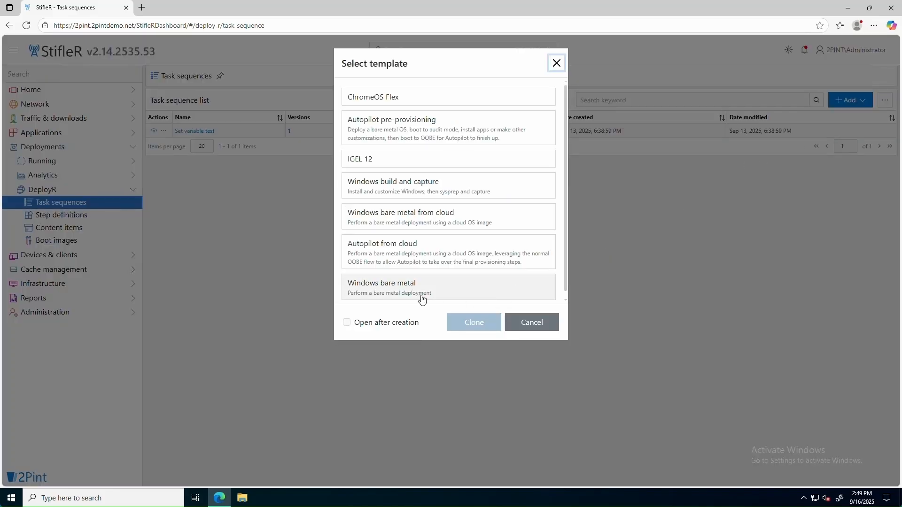
click(397, 288)
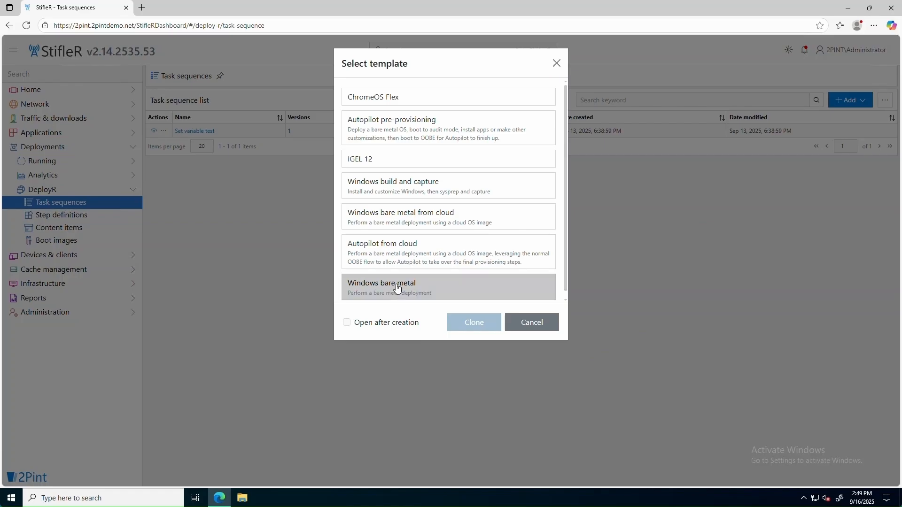
click(369, 325)
click(474, 323)
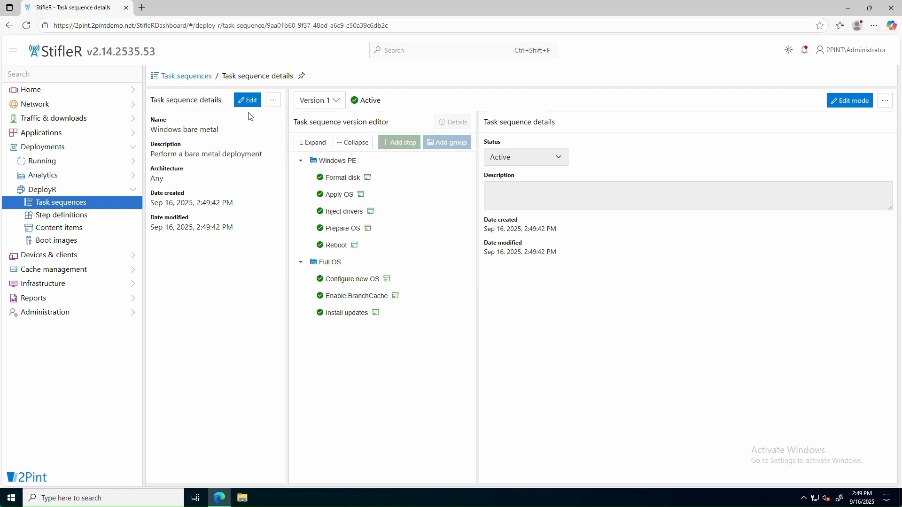
Rename the task sequence to 'Windows 11 24H2 Pro Workgroup' and save it
click(246, 100)
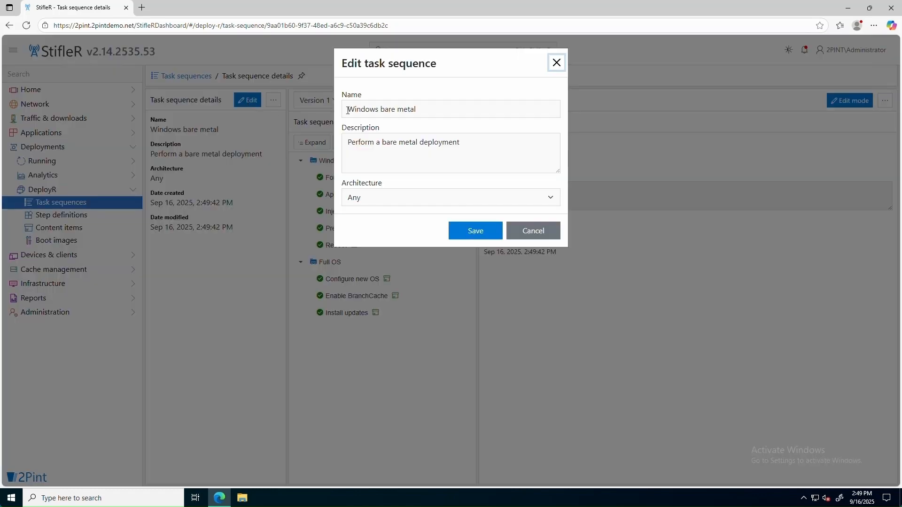
drag(381, 109, 426, 109)
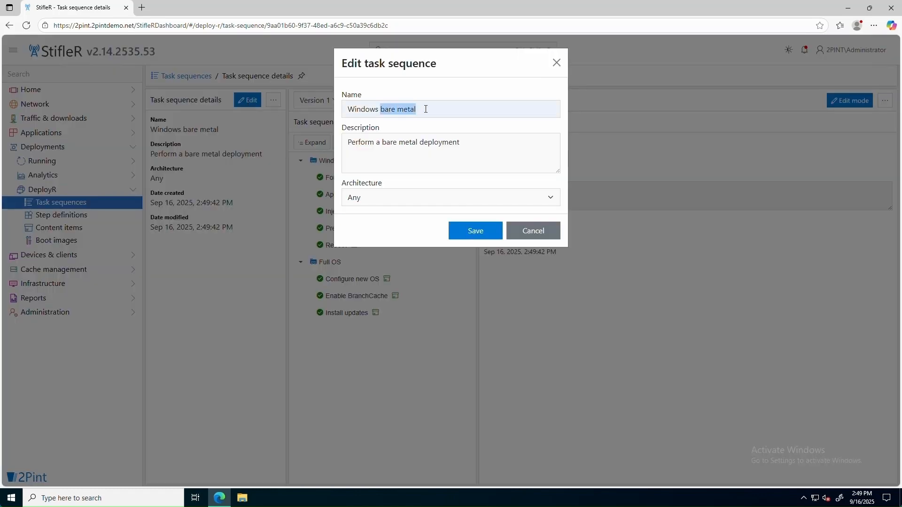
text(11 24H2 Pro Workgroup)
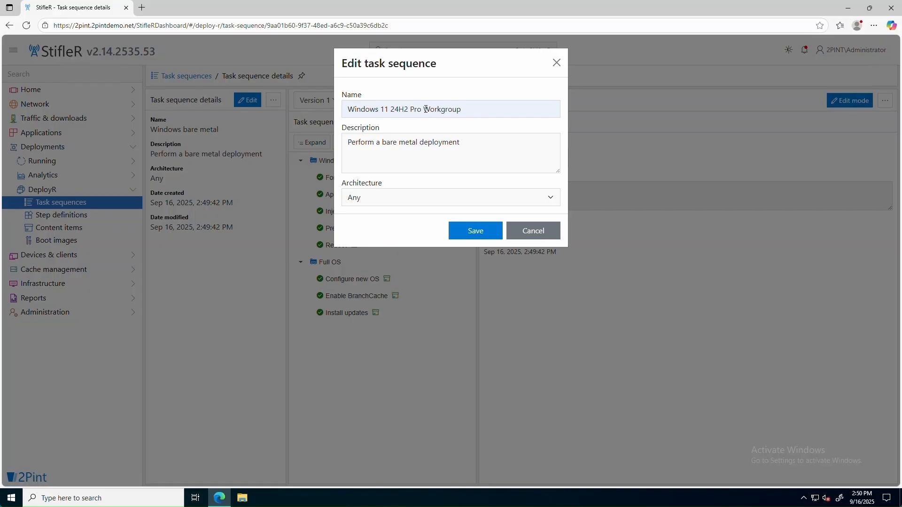
click(473, 233)
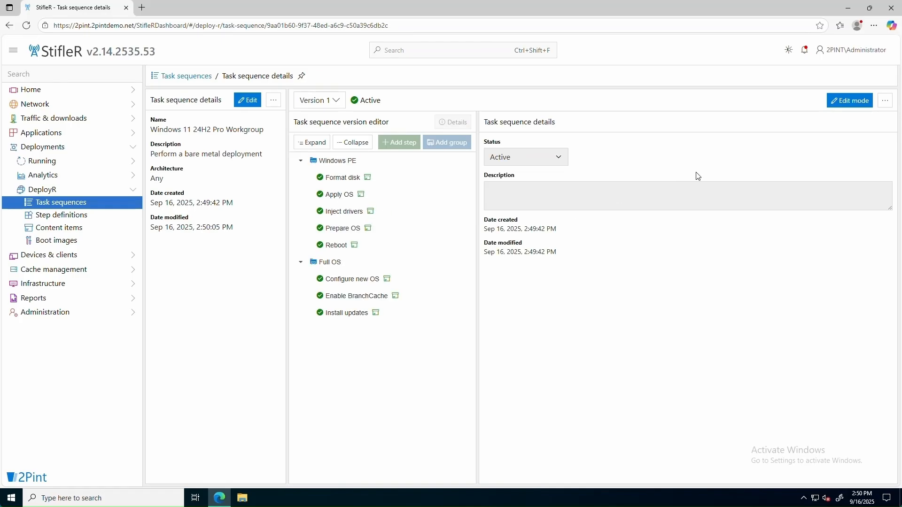
Attach the Windows 11 24H2 version 1 image to the Apply OS step and set image index 5
click(859, 103)
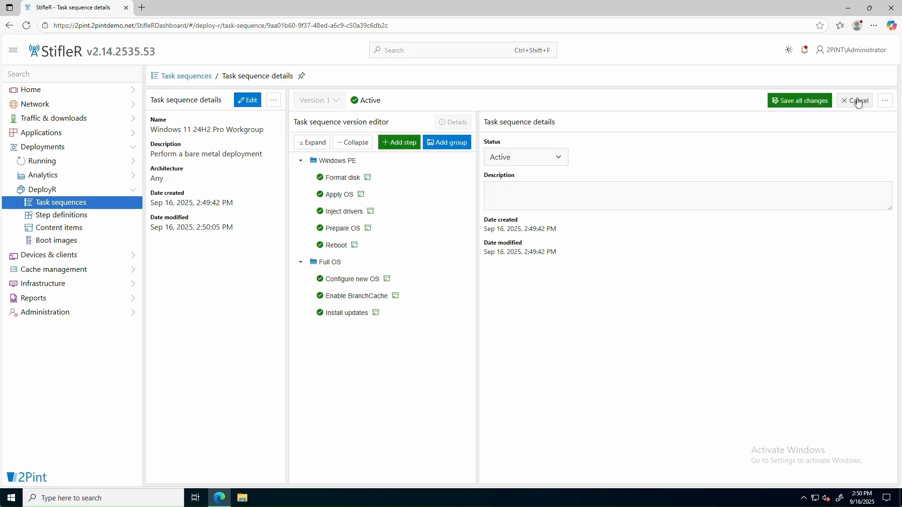
click(336, 199)
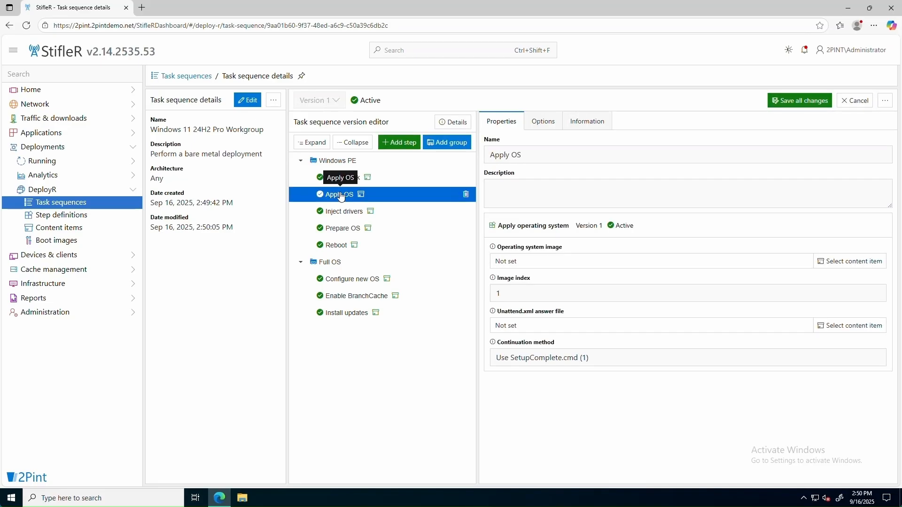
click(843, 262)
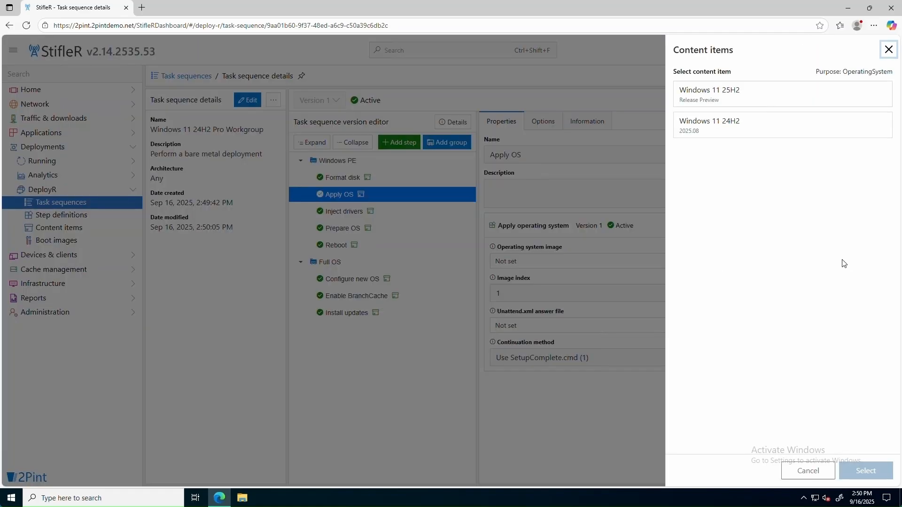
click(732, 129)
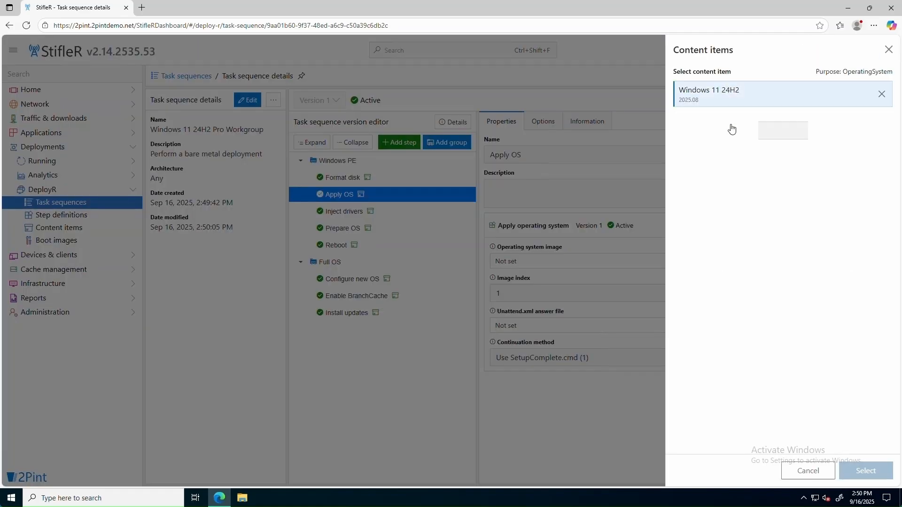
click(721, 133)
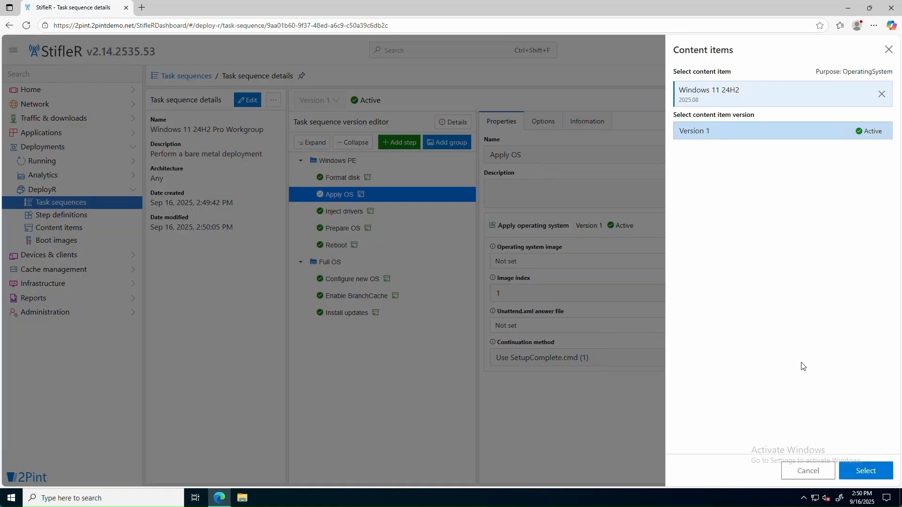
click(869, 472)
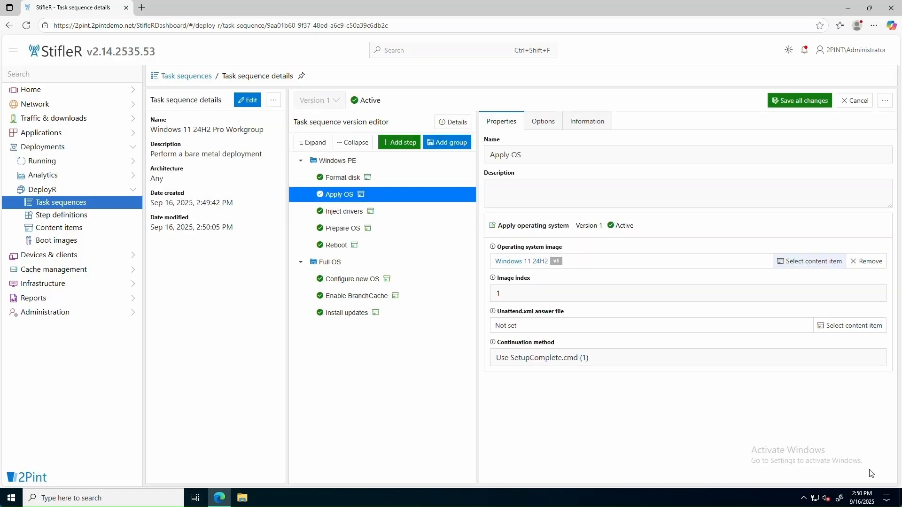
drag(512, 293, 481, 297)
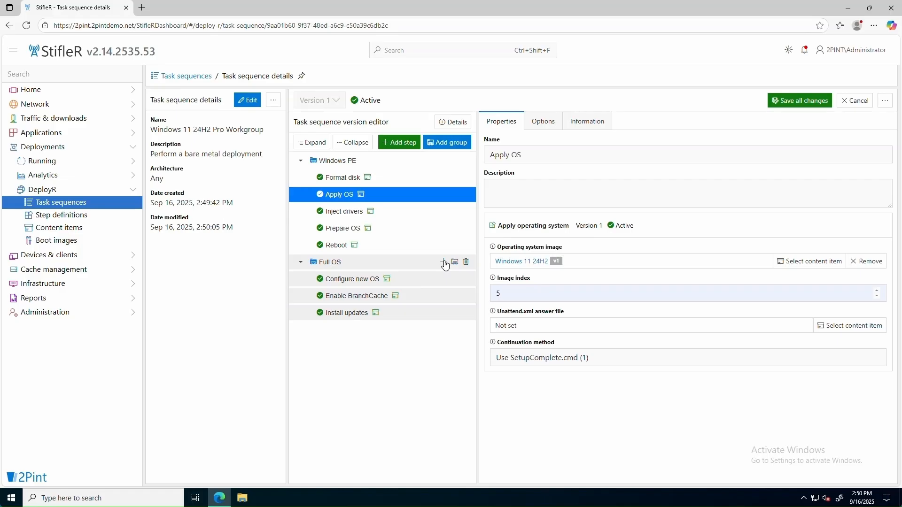
Add a version 1 Enable Administrator account step to Full OS, placed above Enable BranchCache
click(443, 263)
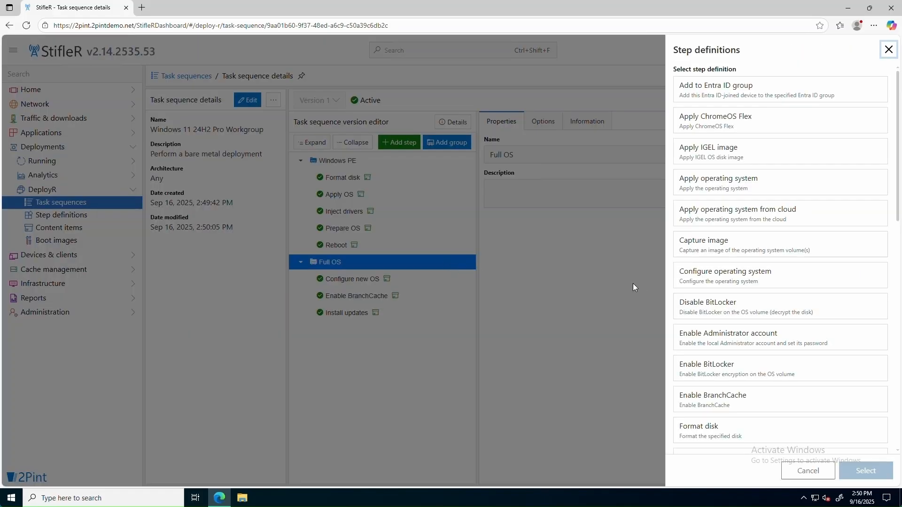
click(739, 342)
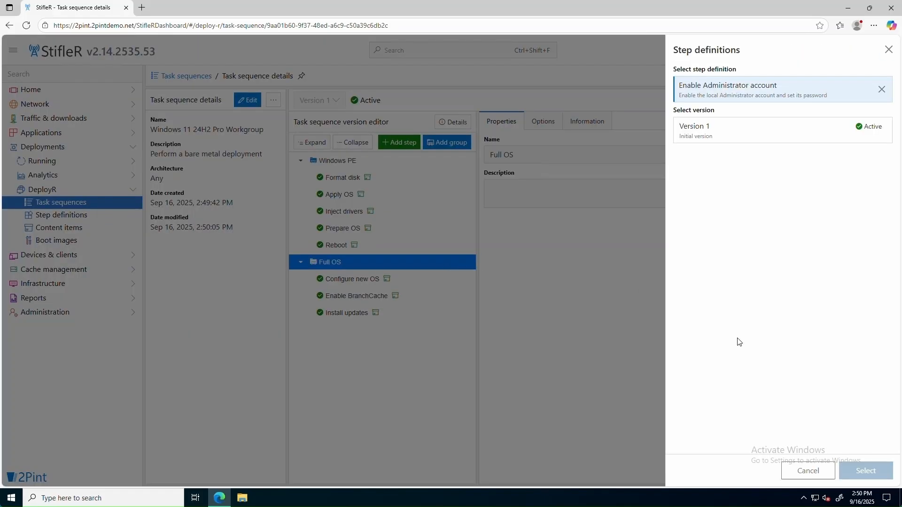
click(697, 133)
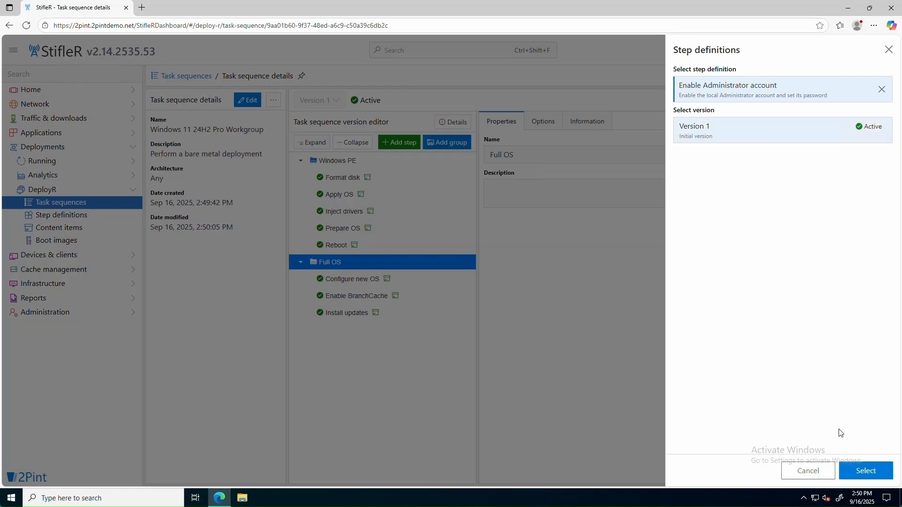
click(866, 471)
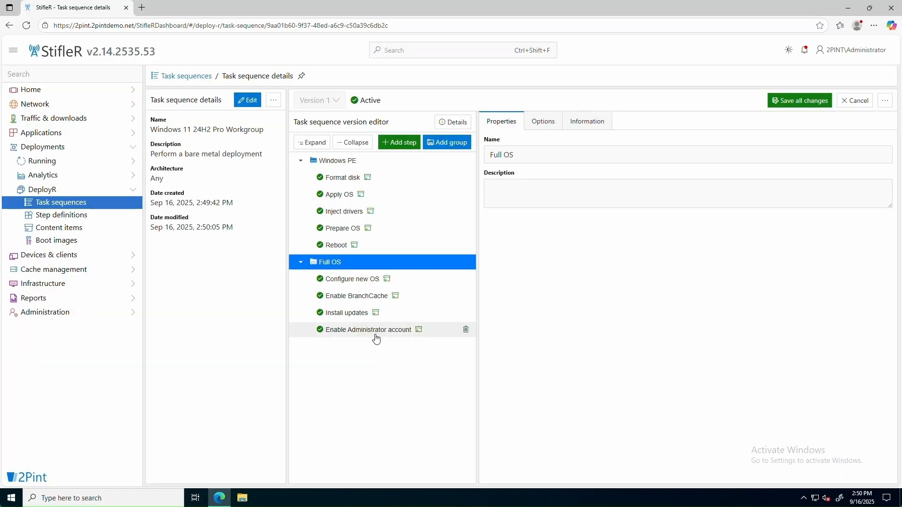
drag(375, 330, 374, 295)
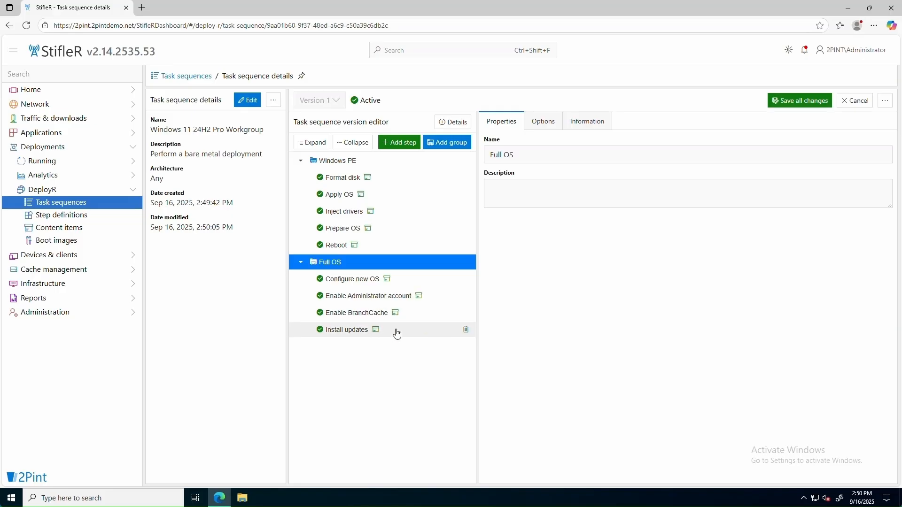
Add a version 1 Install application step to the end of Full OS
mouse_move(429, 266)
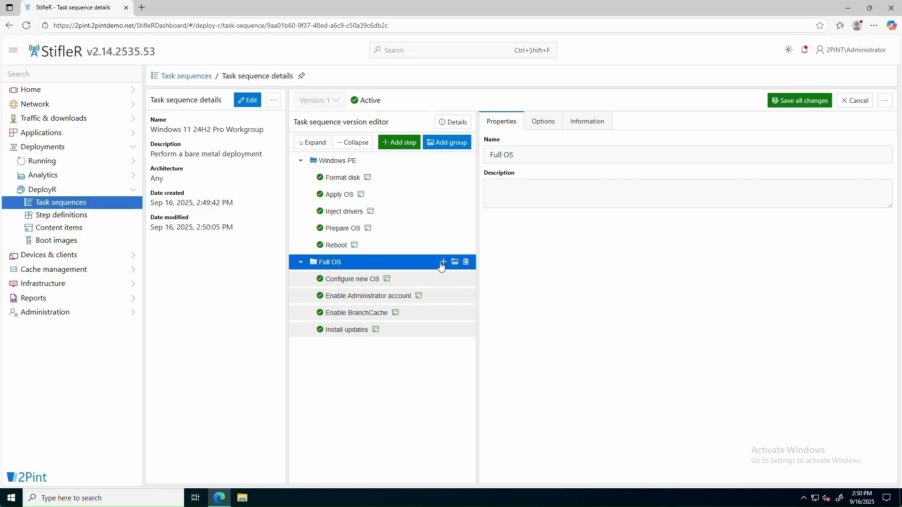
click(443, 263)
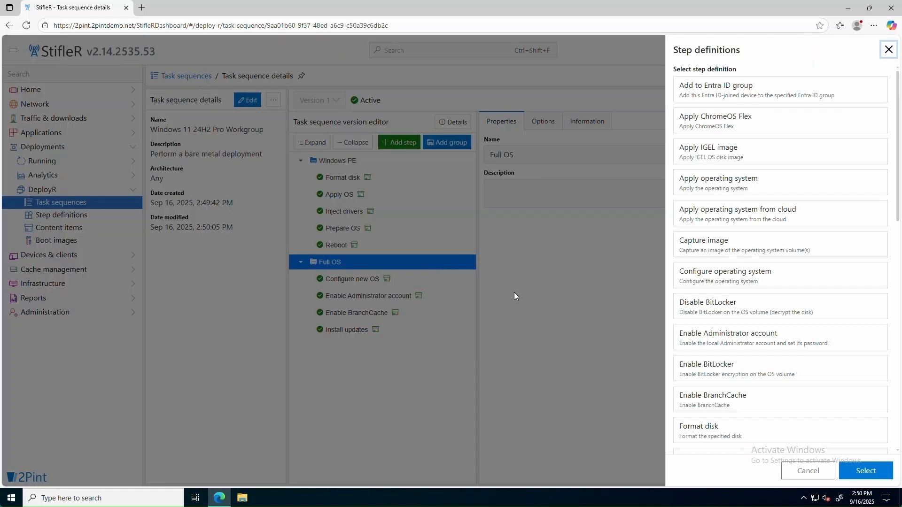
scroll(747, 319, down, 4)
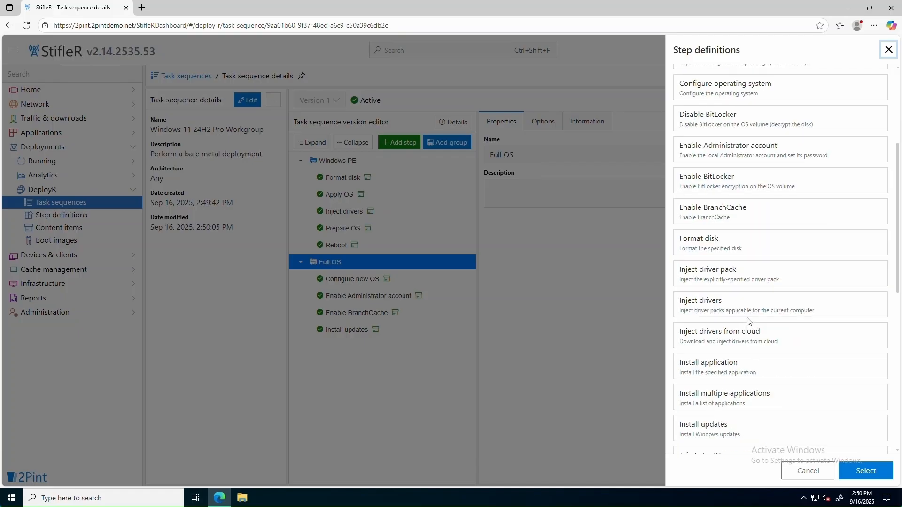
click(733, 370)
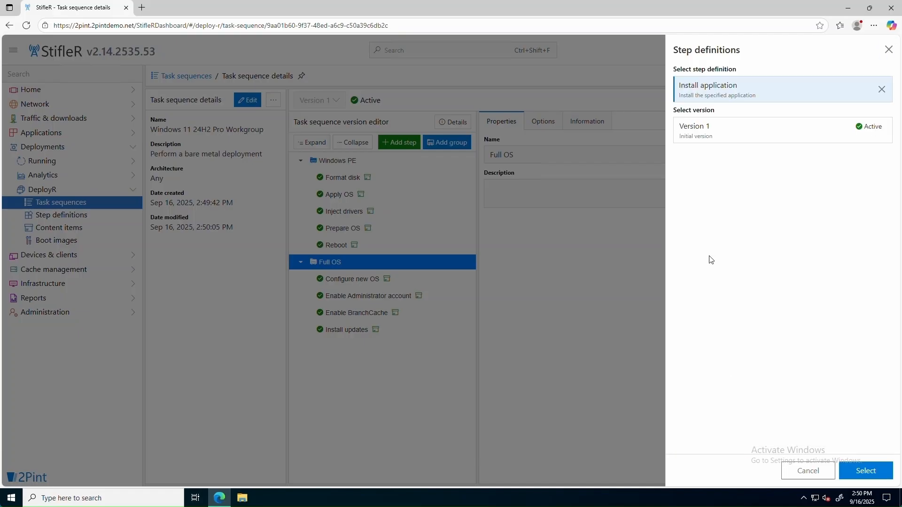
click(714, 141)
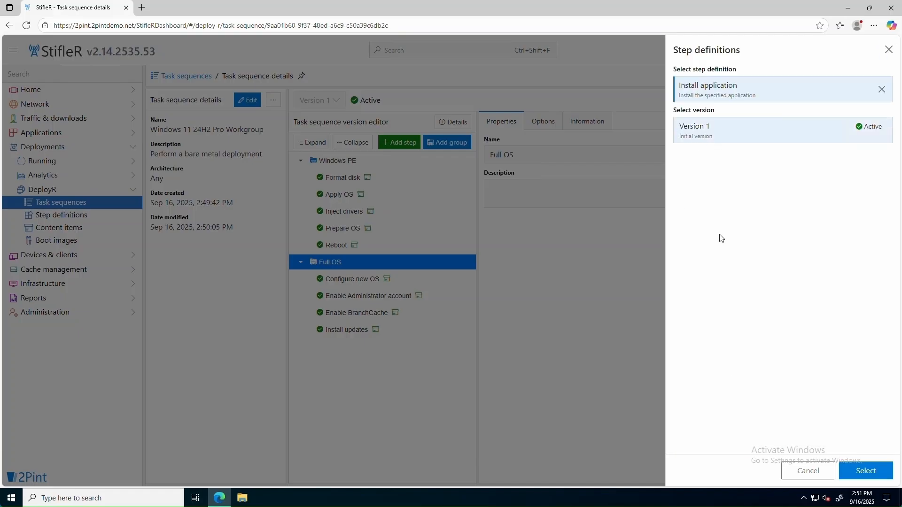
click(869, 468)
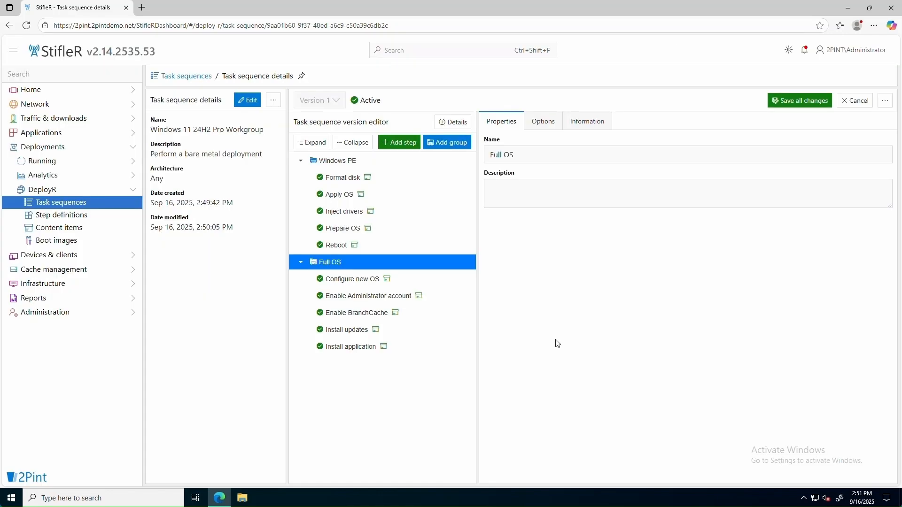
Rename the step to 'Install Notepad++' and attach the Notepad++ version 1 content item
click(355, 349)
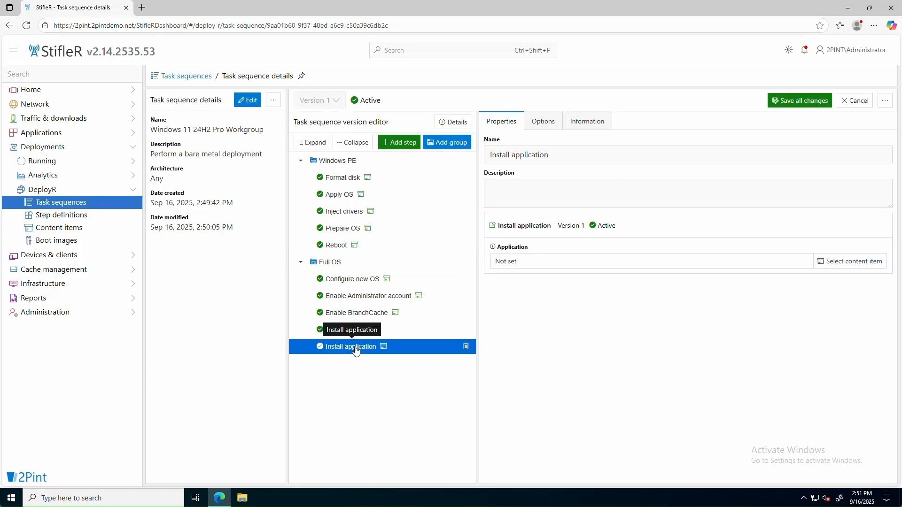
double_click(514, 157)
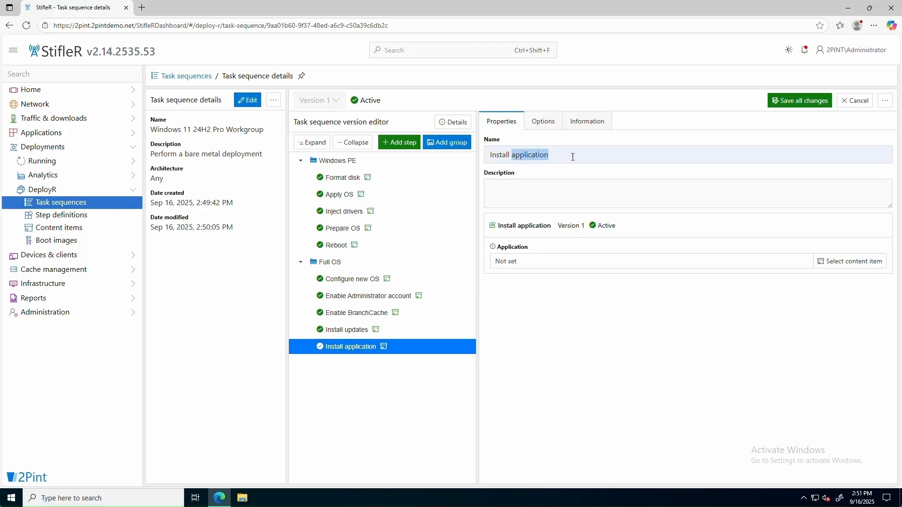
text(Notep)
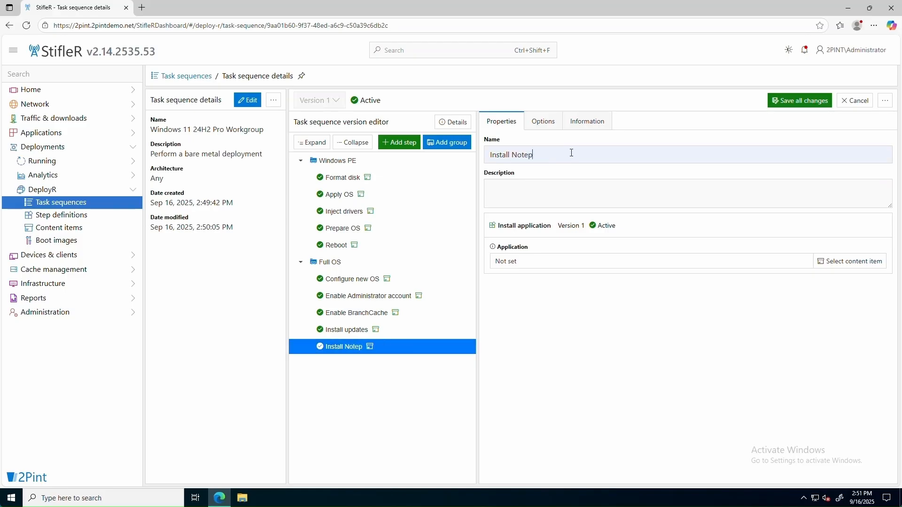
text(ad++)
click(817, 266)
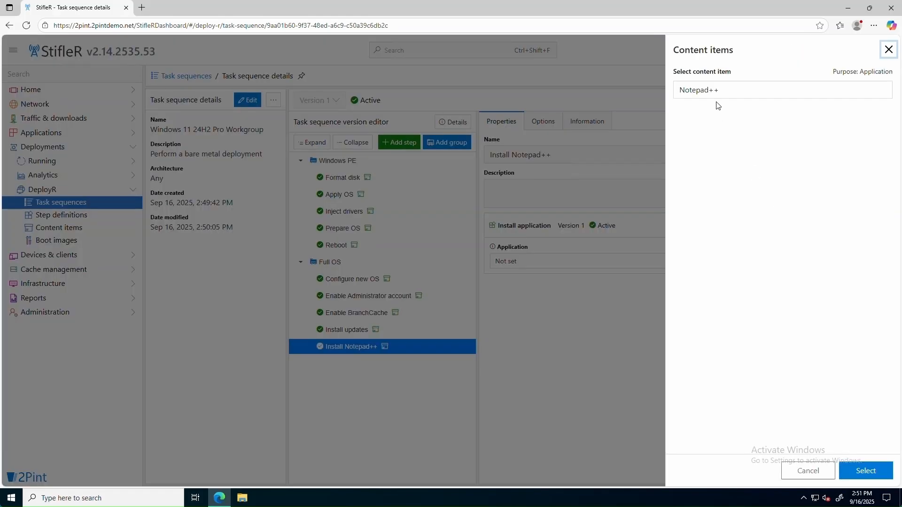
click(710, 90)
click(717, 123)
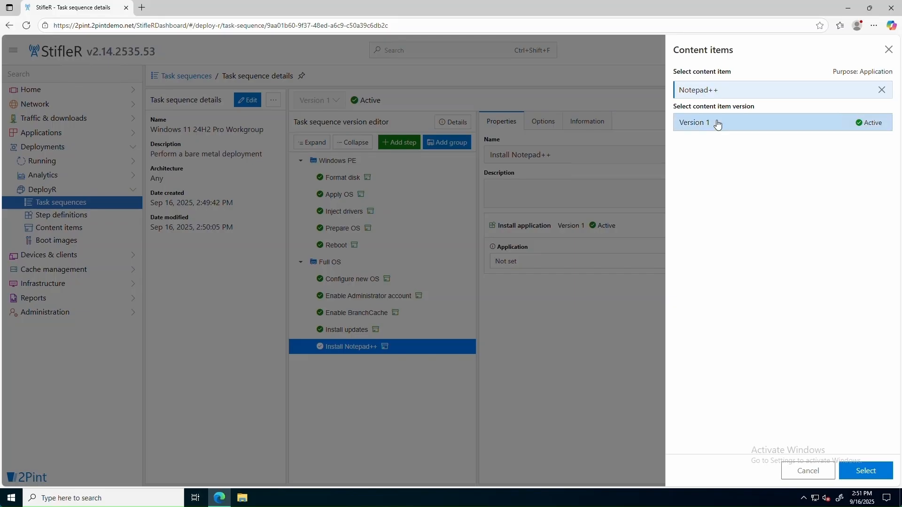
click(866, 472)
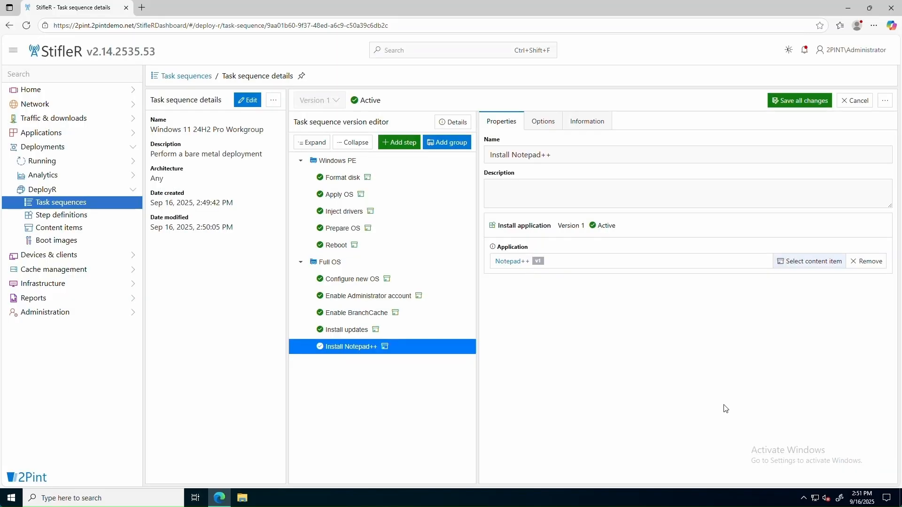
Append a version 1 Set variable step to the task sequence
click(400, 143)
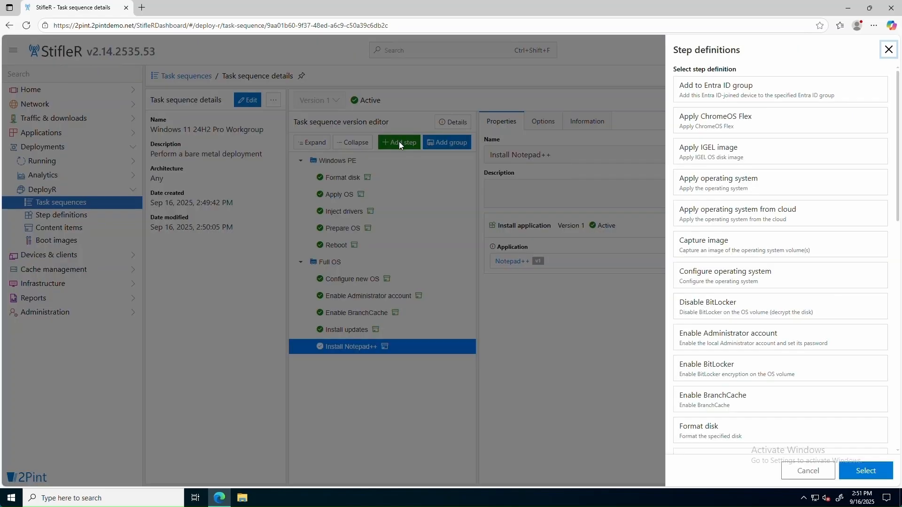
scroll(727, 332, down, 5)
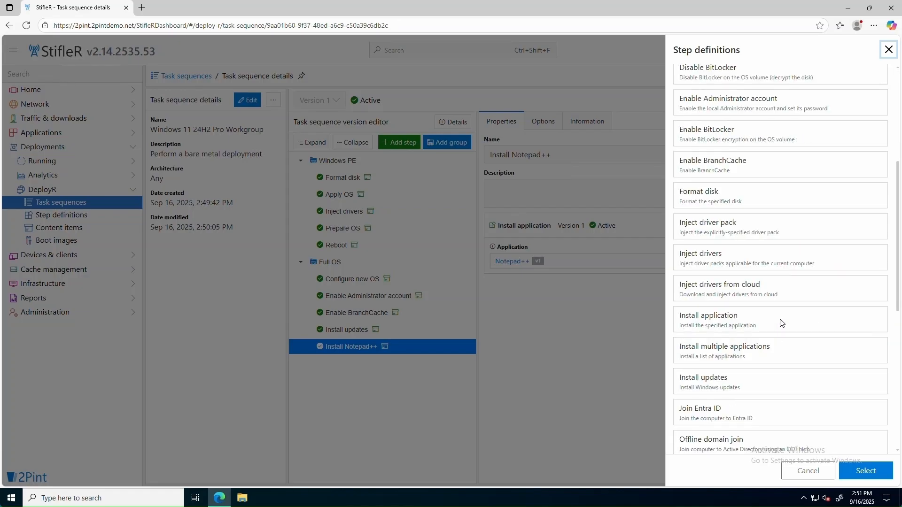
scroll(782, 323, down, 7)
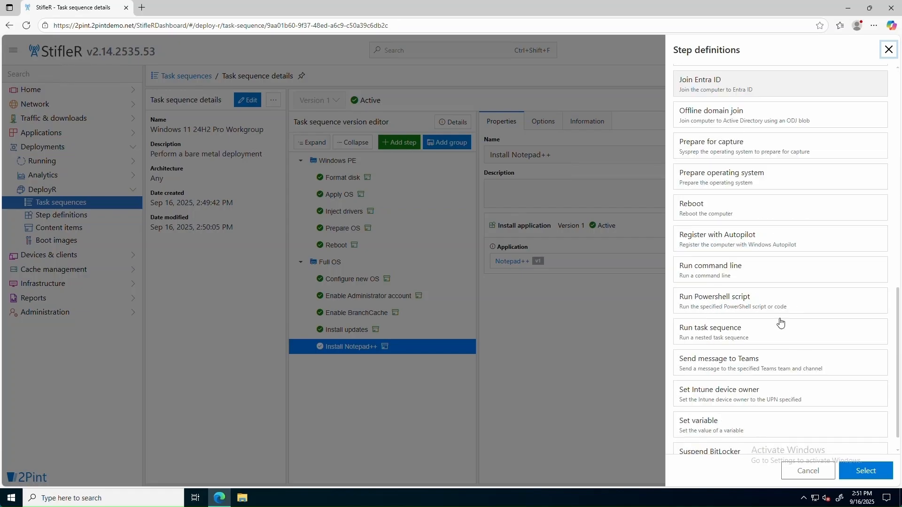
click(734, 428)
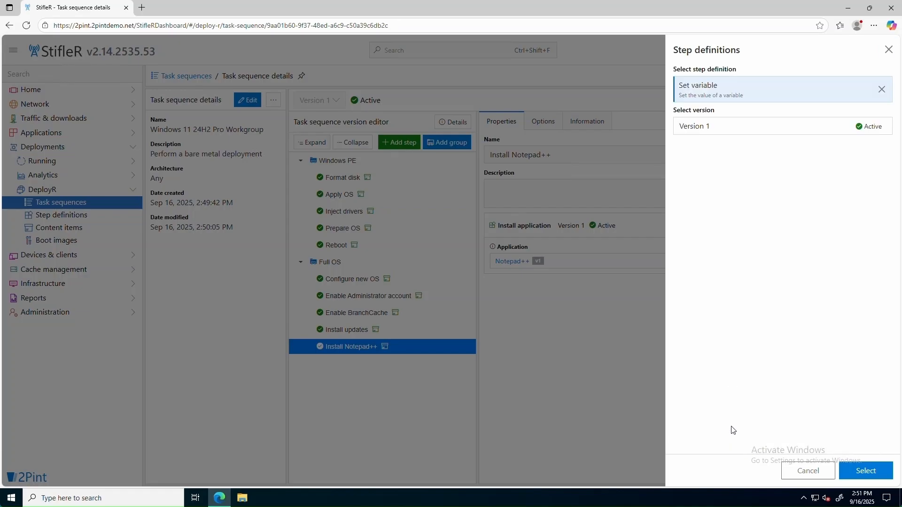
click(721, 132)
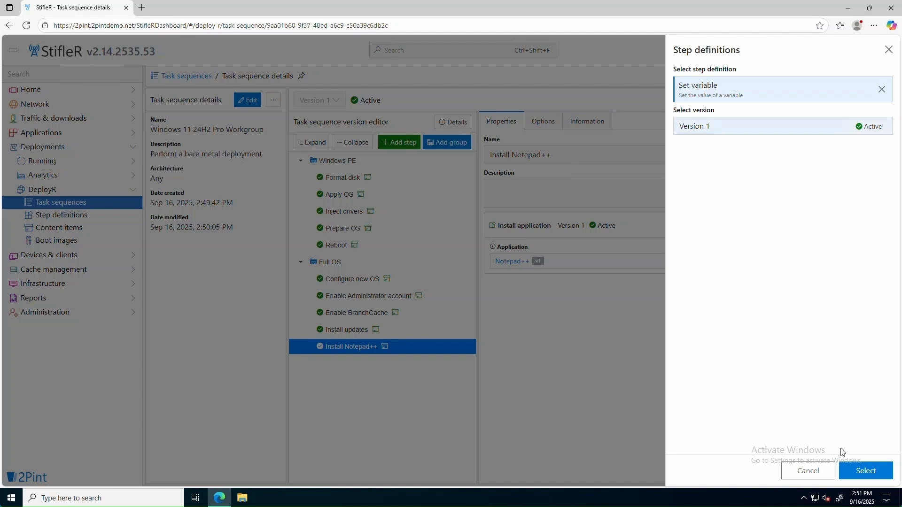
click(874, 472)
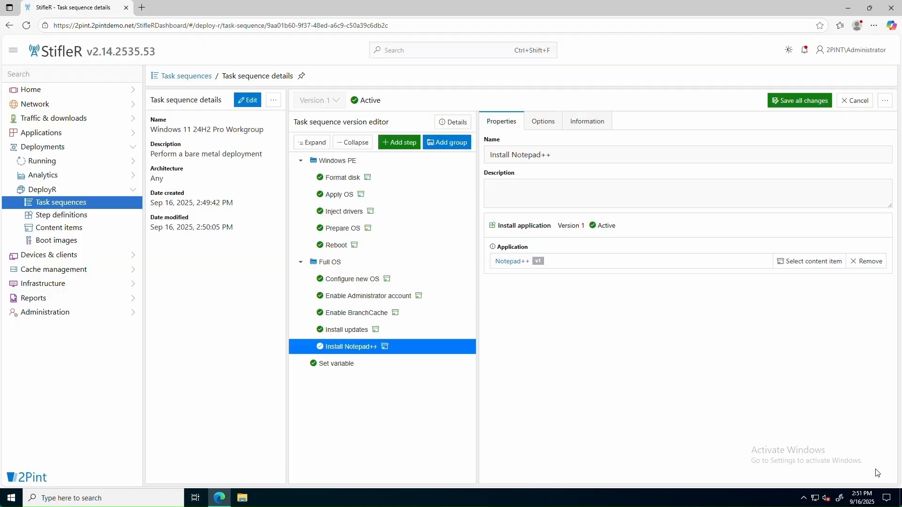
Name the step 'Set Finish Action', set FinishAction to REBOOT, and save all changes
click(354, 363)
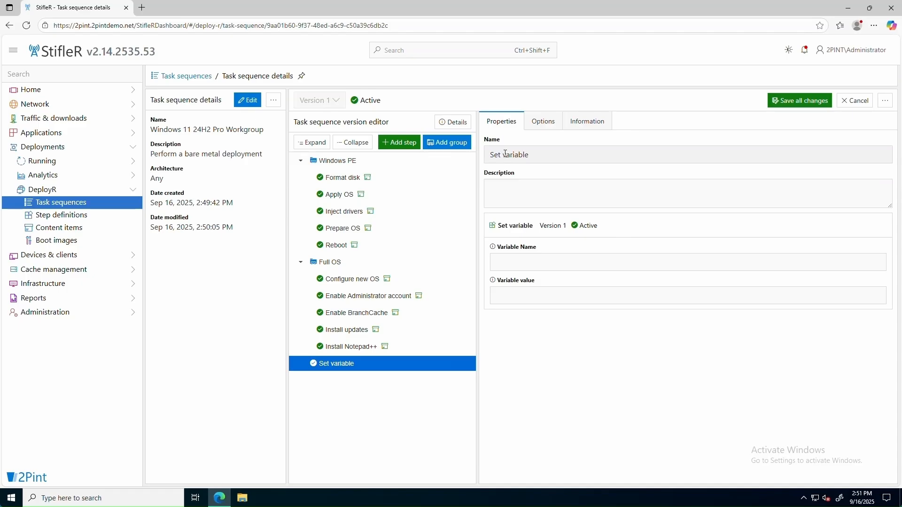
drag(505, 154, 533, 154)
text(Finish Action)
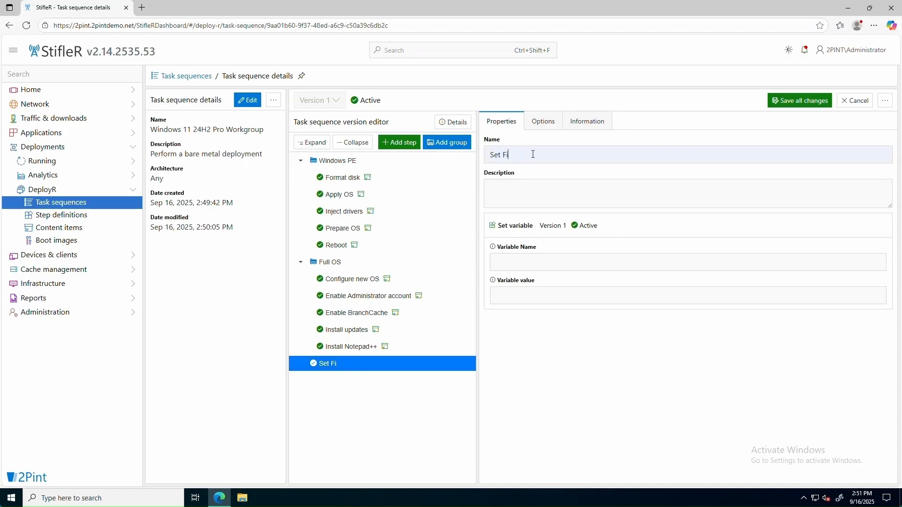
click(518, 266)
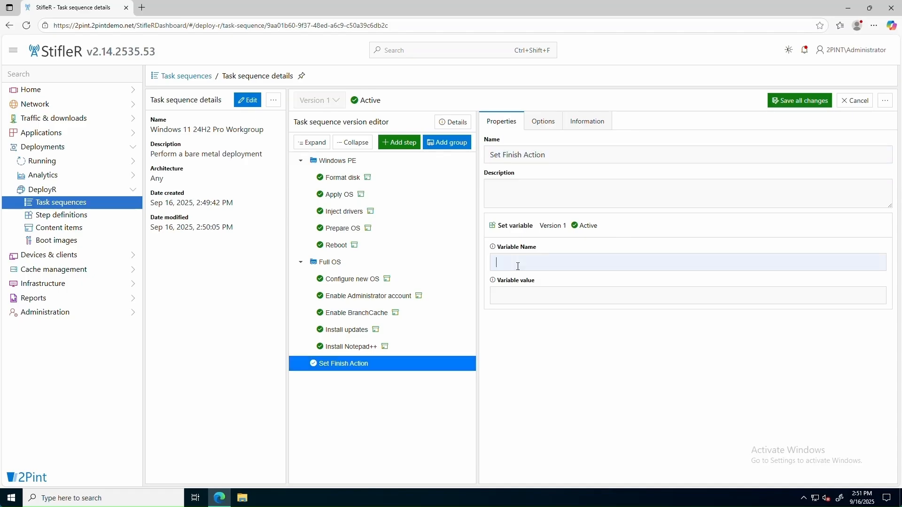
text(FinishAction)
key(Tab)
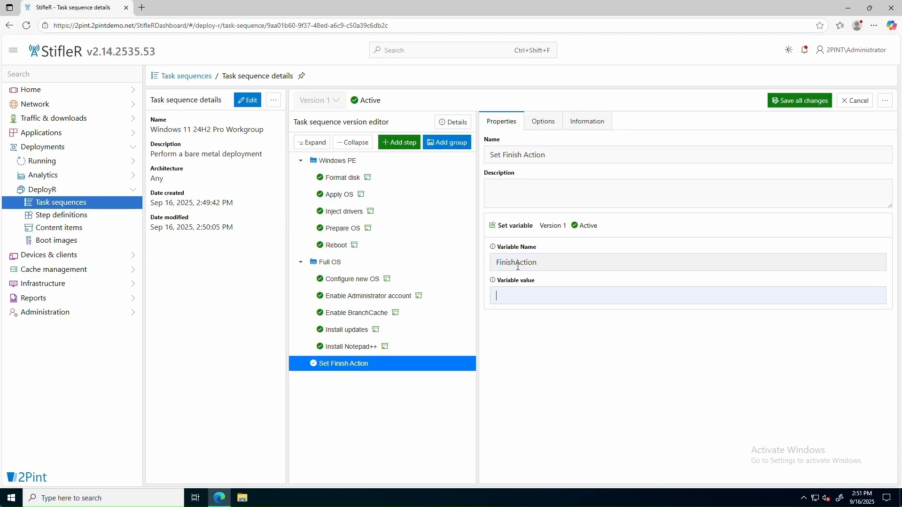
text(REBOOT)
click(811, 101)
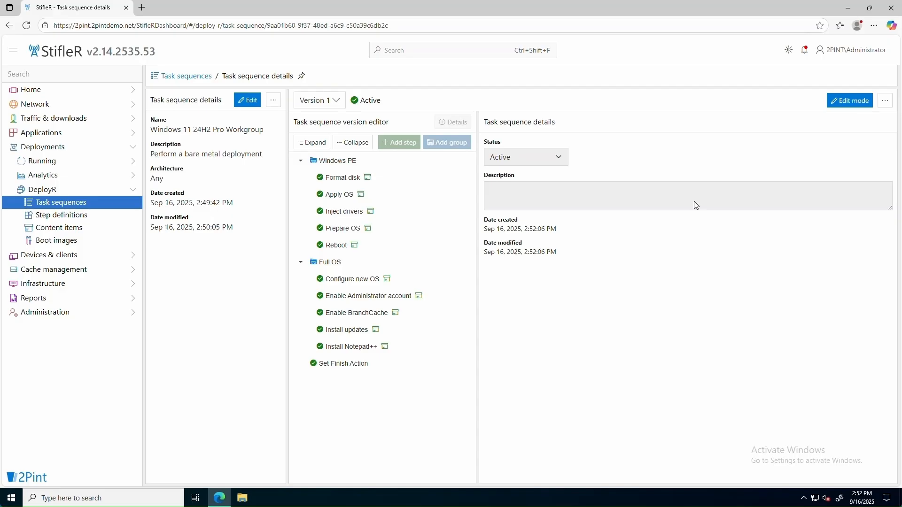
Clone the Autopilot from cloud template into a new task sequence, opening it after creation
click(187, 77)
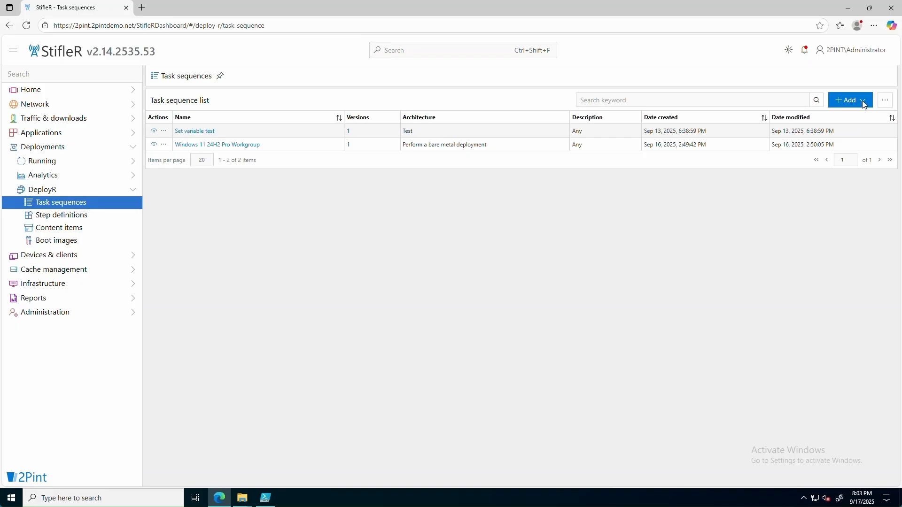
click(862, 100)
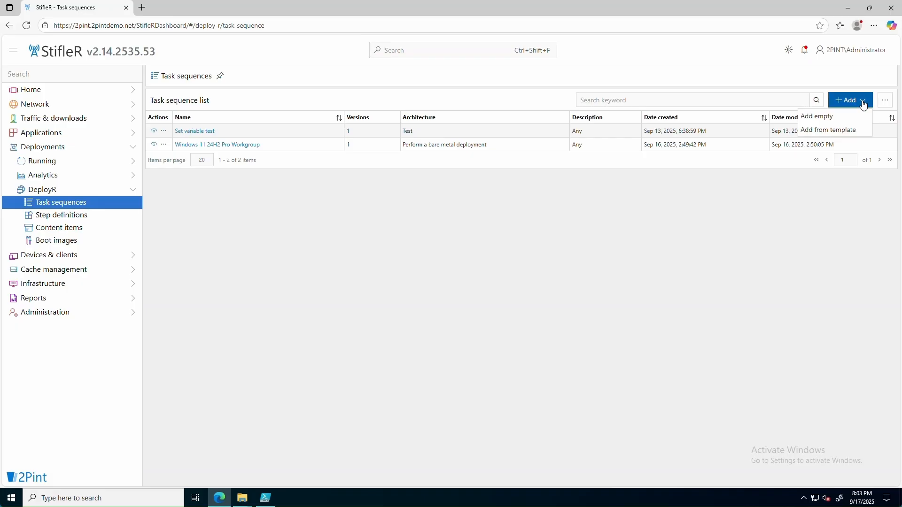
click(847, 130)
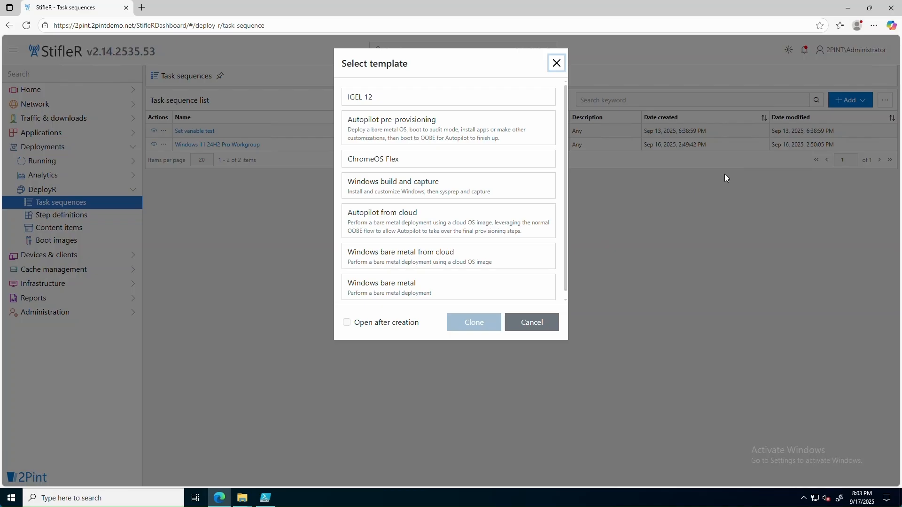
click(421, 225)
click(399, 328)
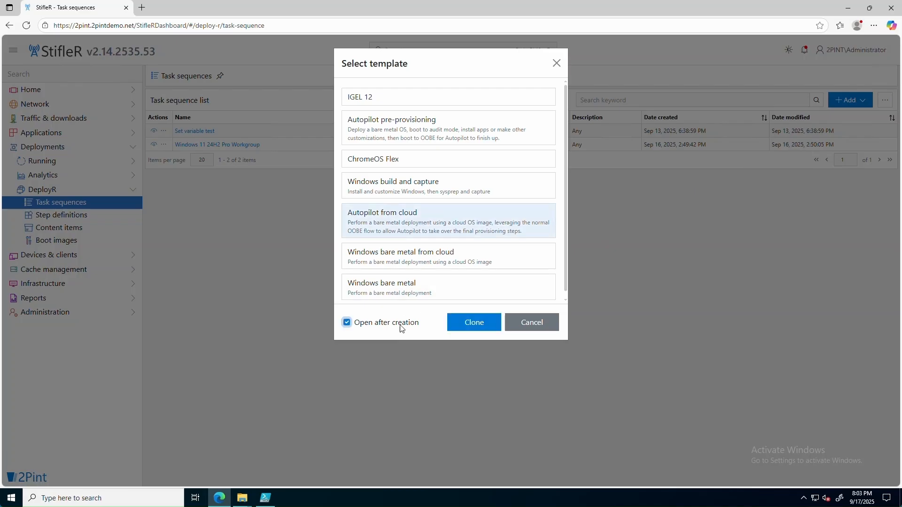
click(478, 323)
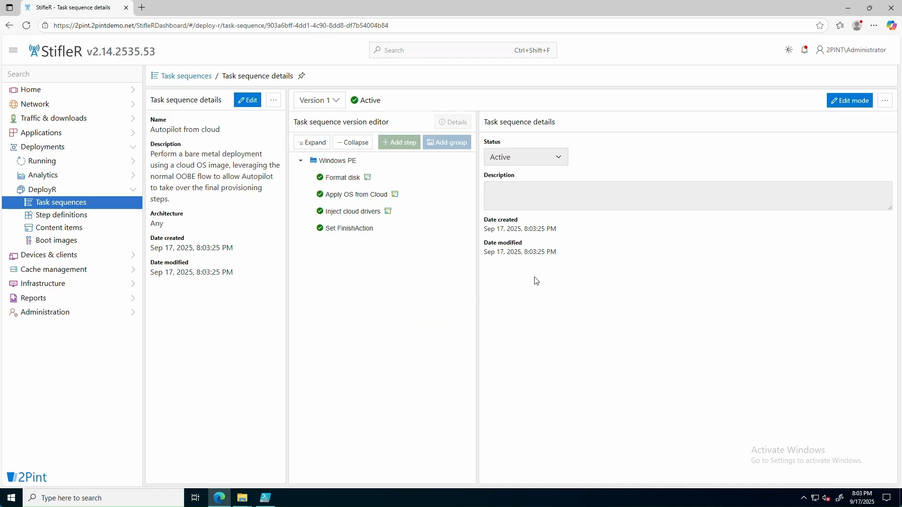
Set the Apply OS from Cloud edition to Professional, review the remaining steps, and save
click(858, 102)
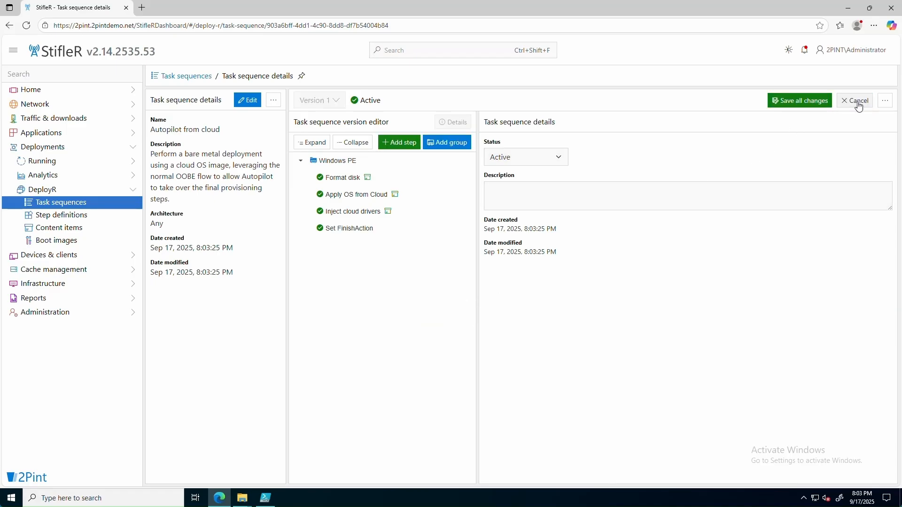
click(358, 198)
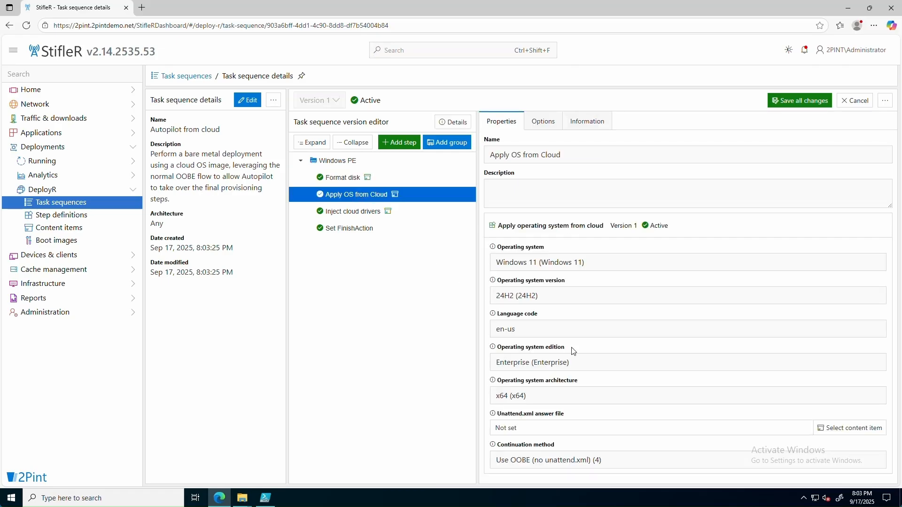
click(591, 365)
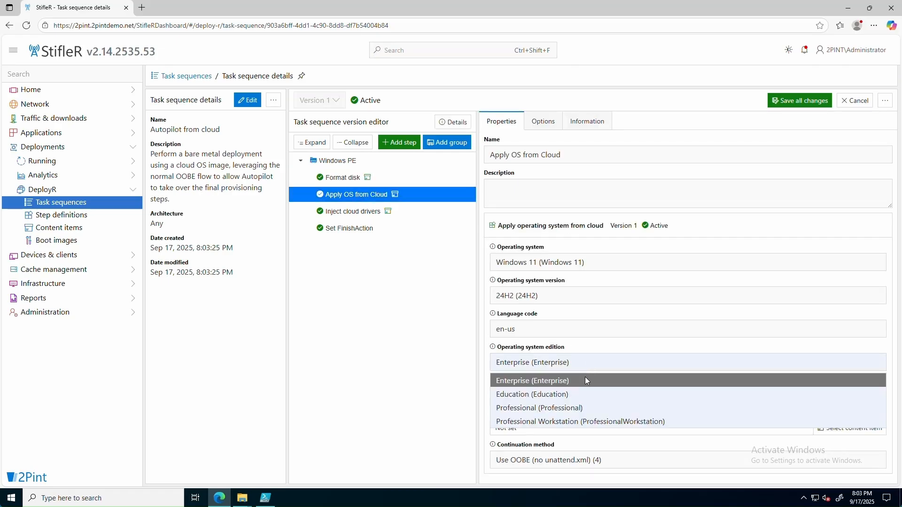
click(573, 408)
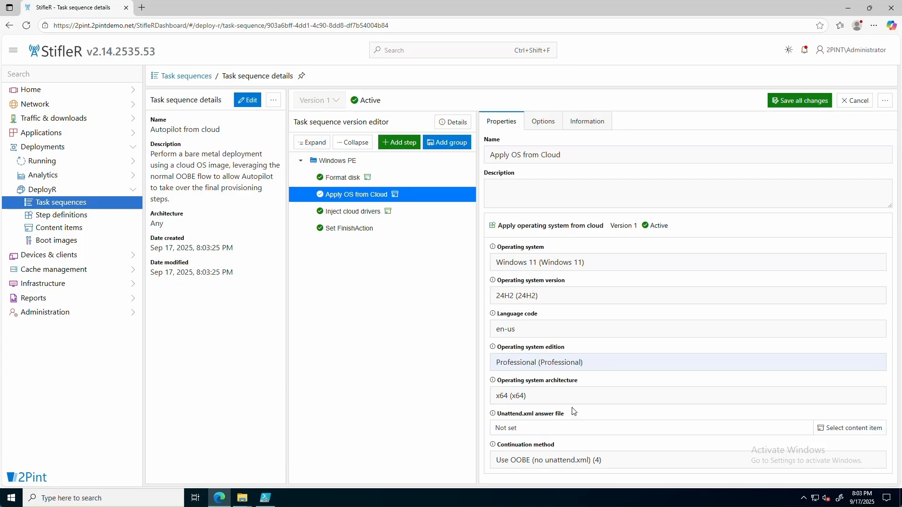
click(366, 217)
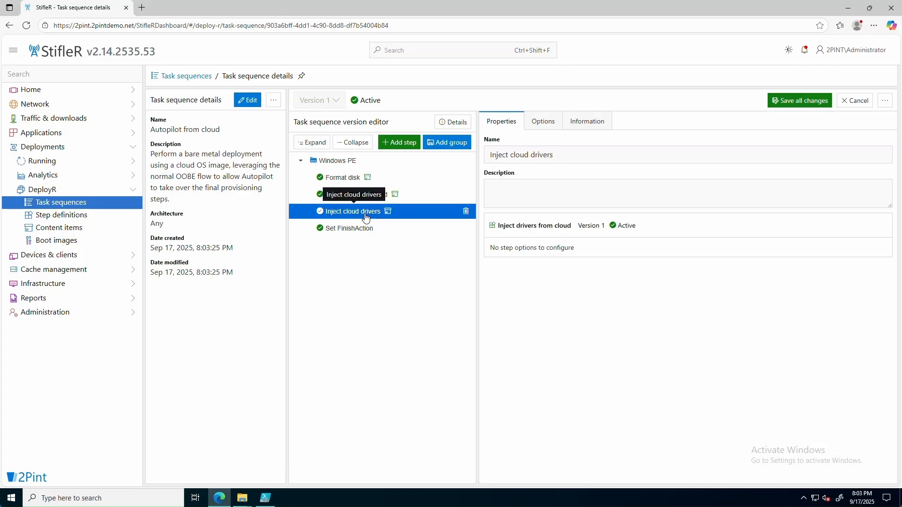
click(368, 233)
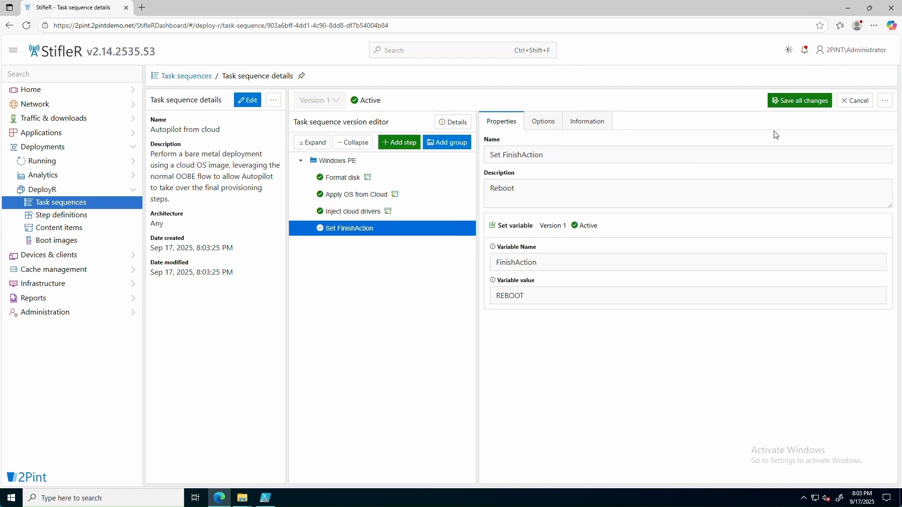
click(803, 101)
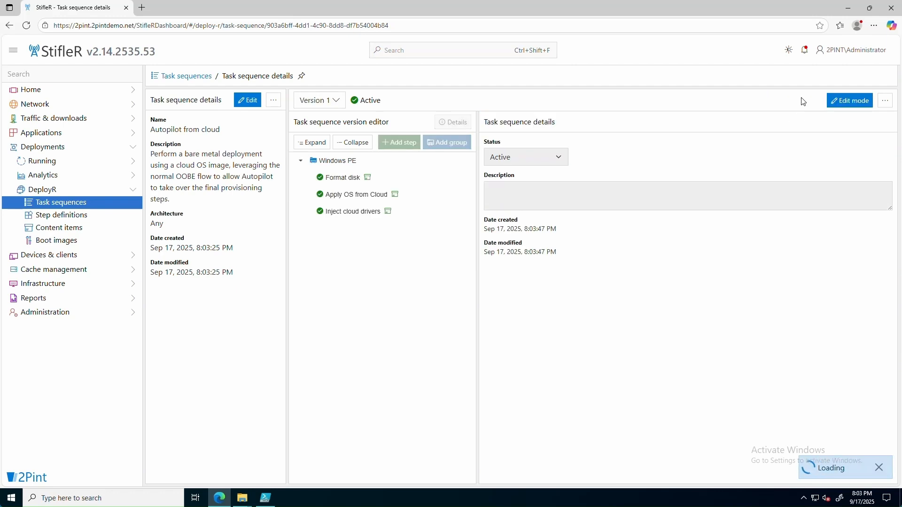
click(194, 78)
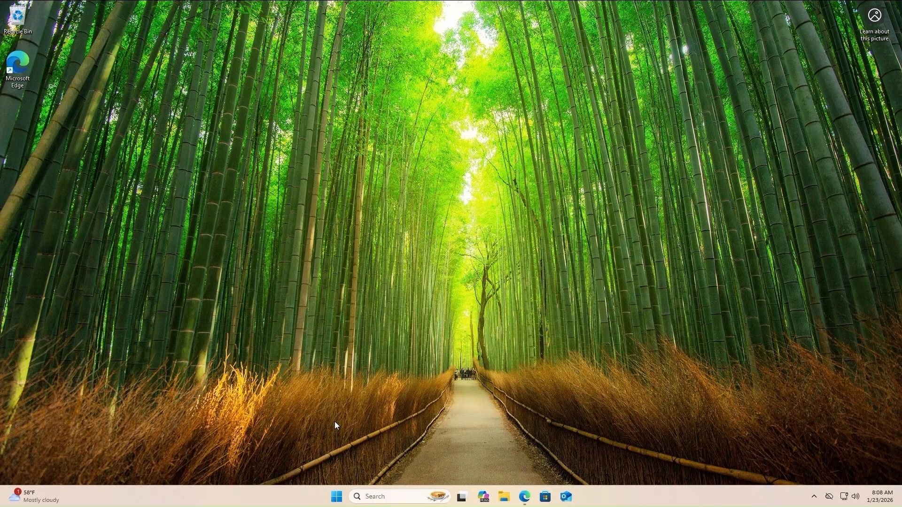
Open the \\2PINT.2pintdemo.net\e$ share and browse to DeployR\Content\Boot
right_click(336, 496)
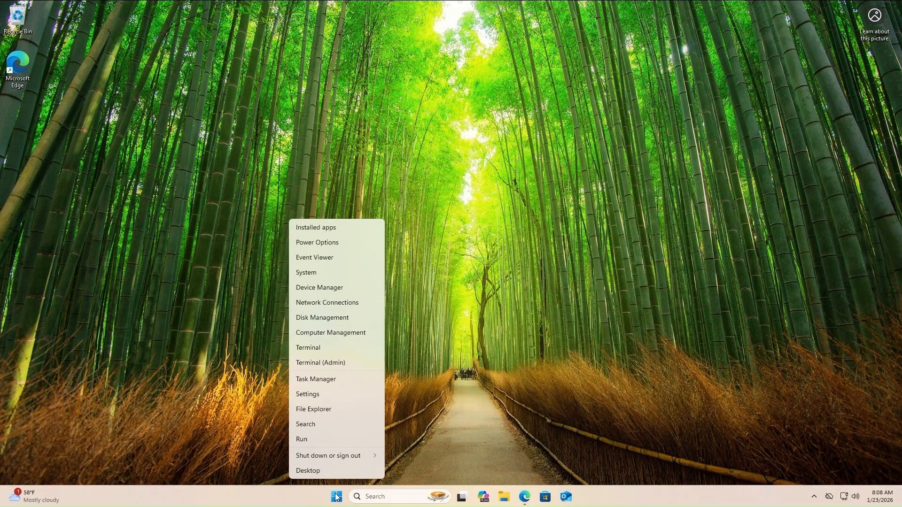
click(320, 438)
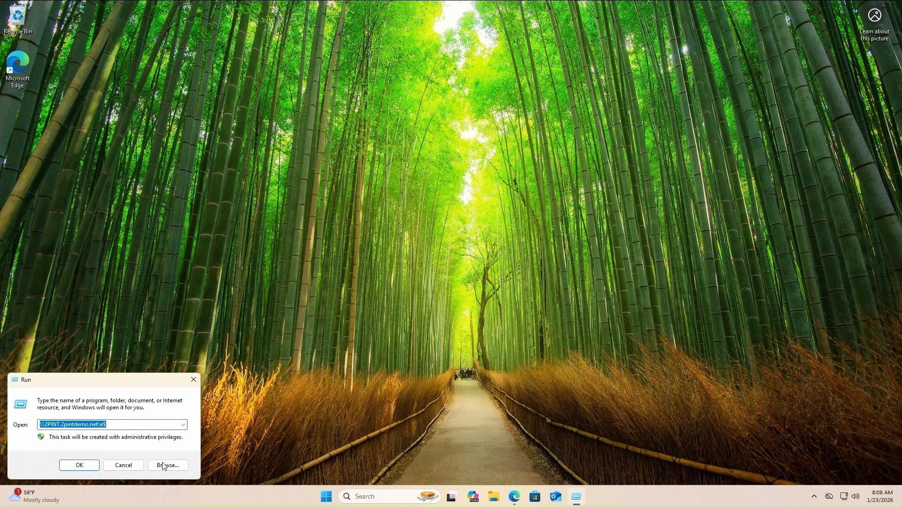
click(83, 466)
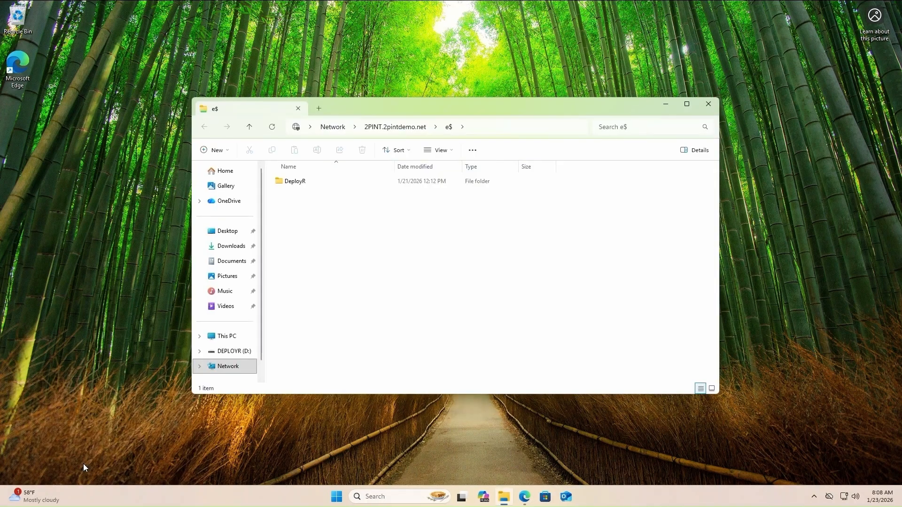
double_click(283, 182)
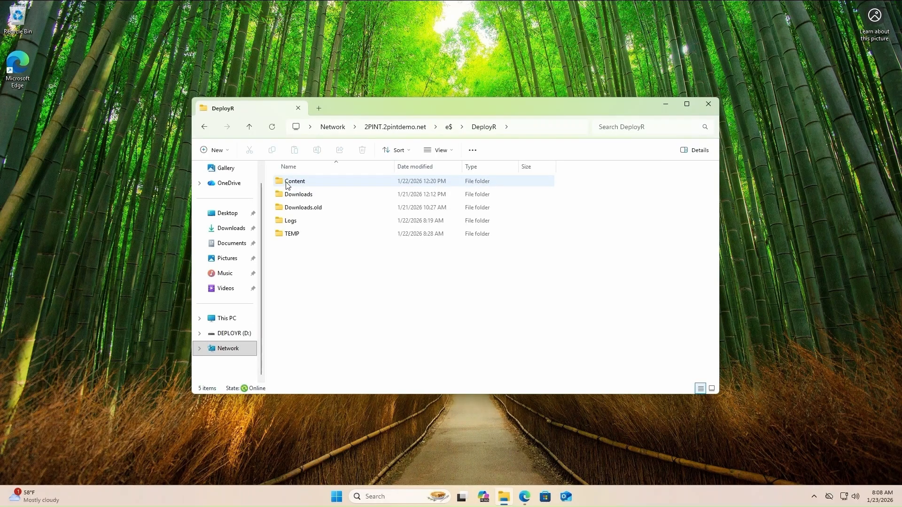
double_click(295, 185)
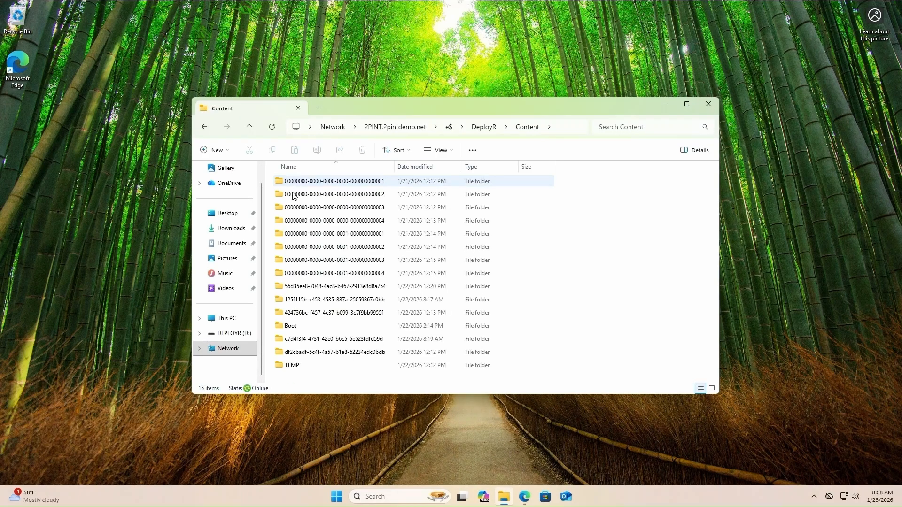
double_click(290, 326)
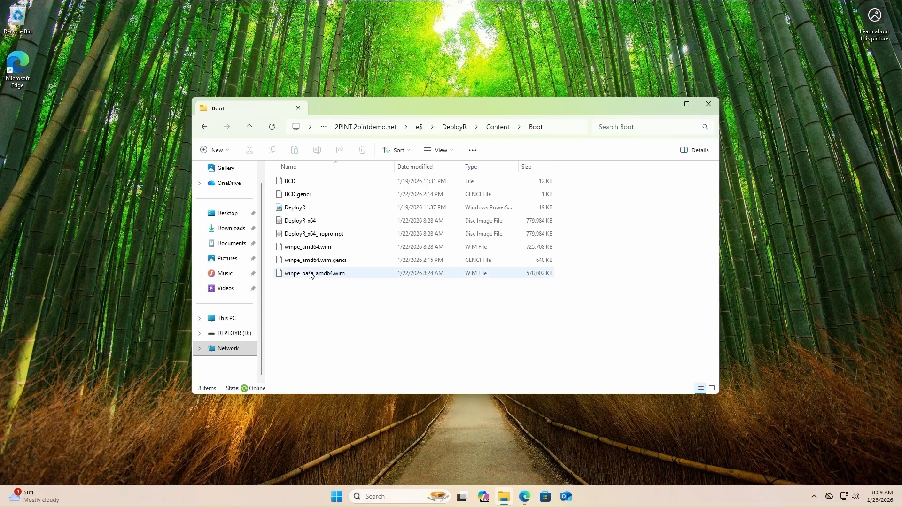
Inspect the DeployR_x64, DeployR_x64_noprompt and winpe_amd64.wim boot images
click(305, 222)
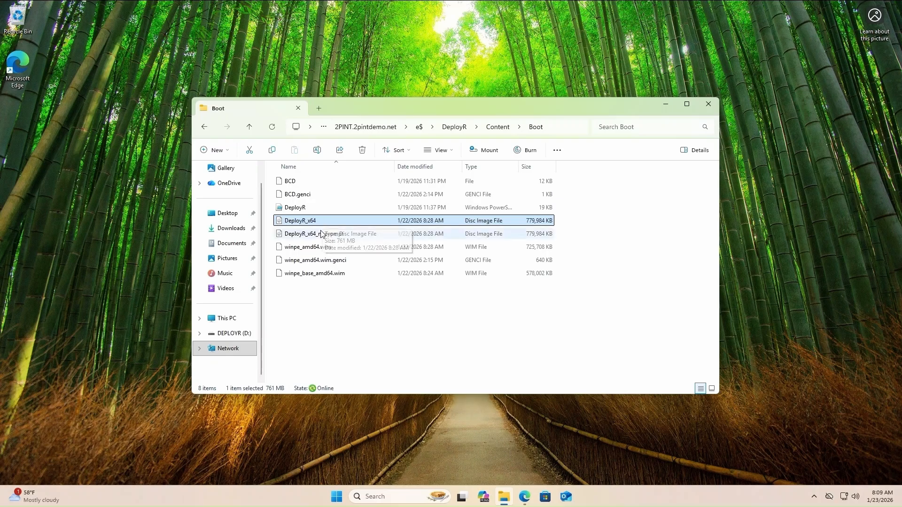
click(321, 234)
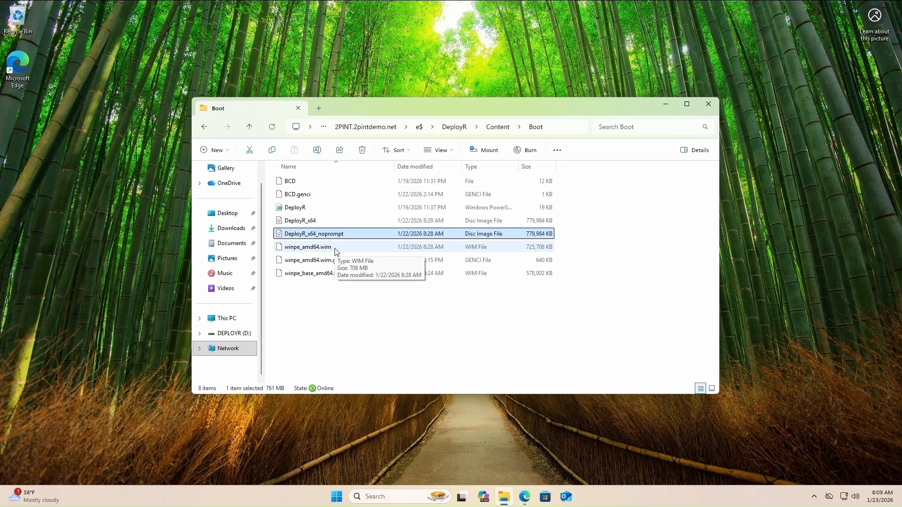
click(336, 248)
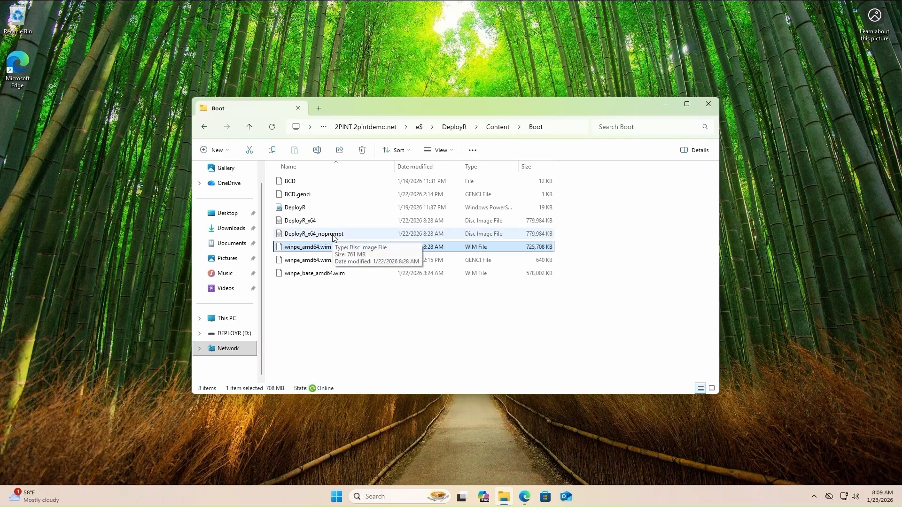
click(525, 498)
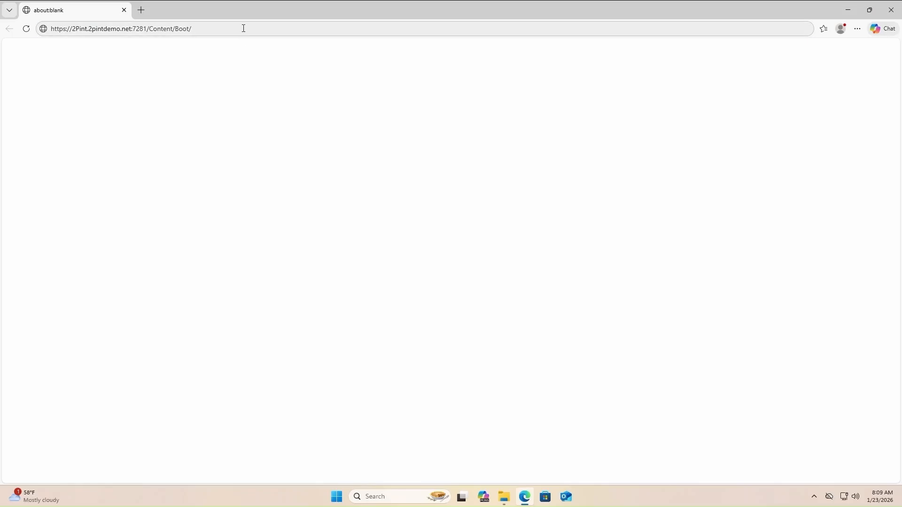
Download DeployR_x64_noprompt.iso in Edge by appending it to the server's Content/Boot URL
click(244, 28)
click(244, 28)
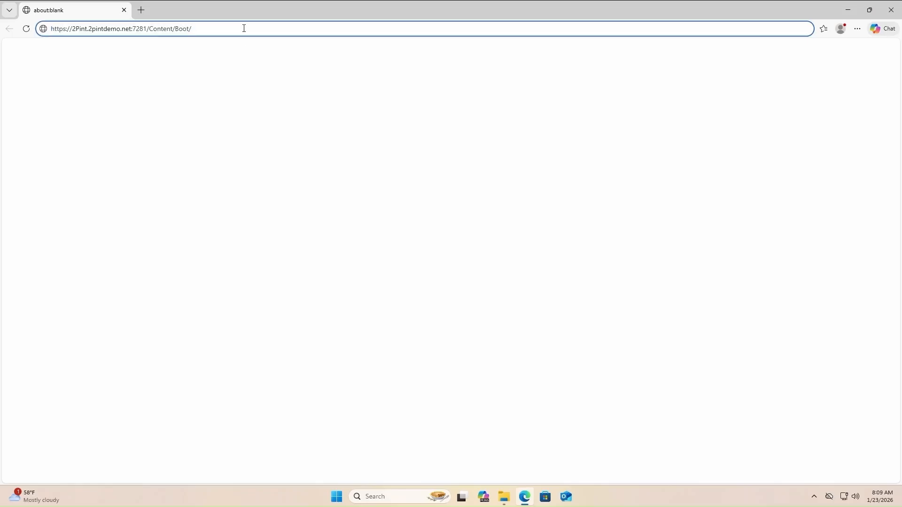
text(D)
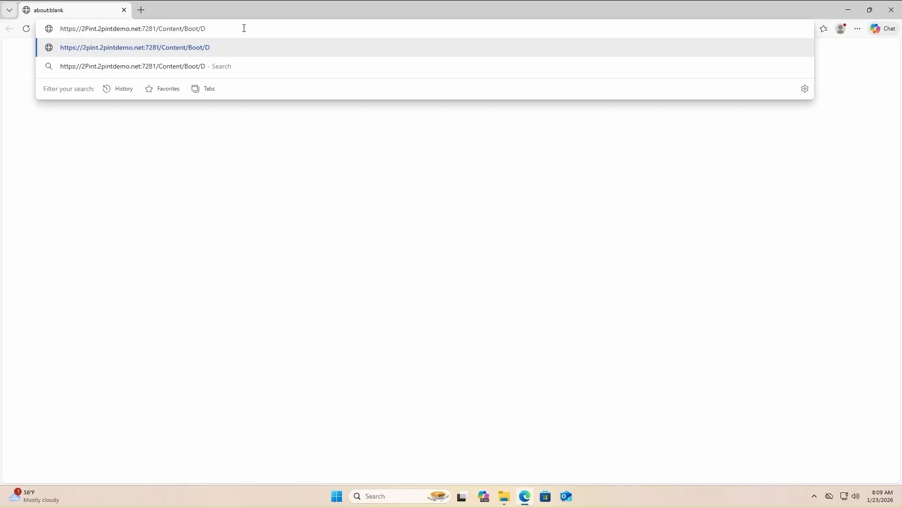
text(eployR_x64)
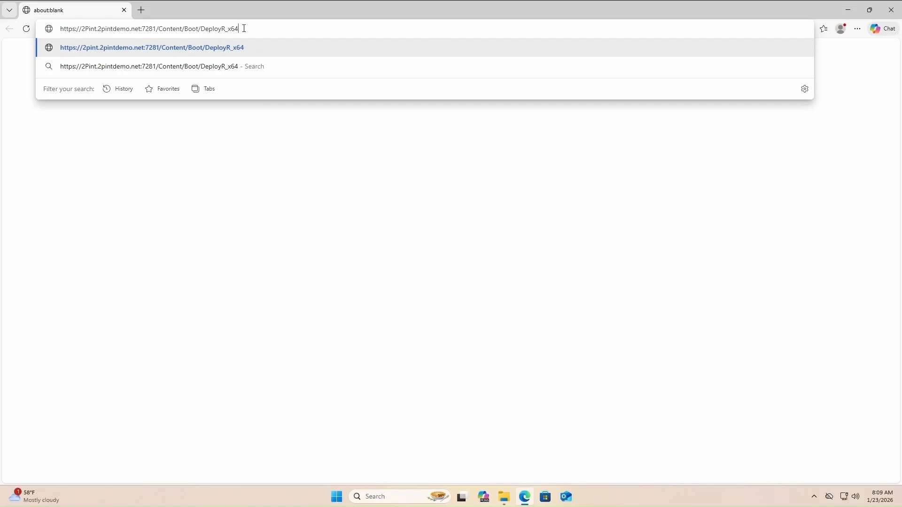
text(_noprompt.iso)
key(Return)
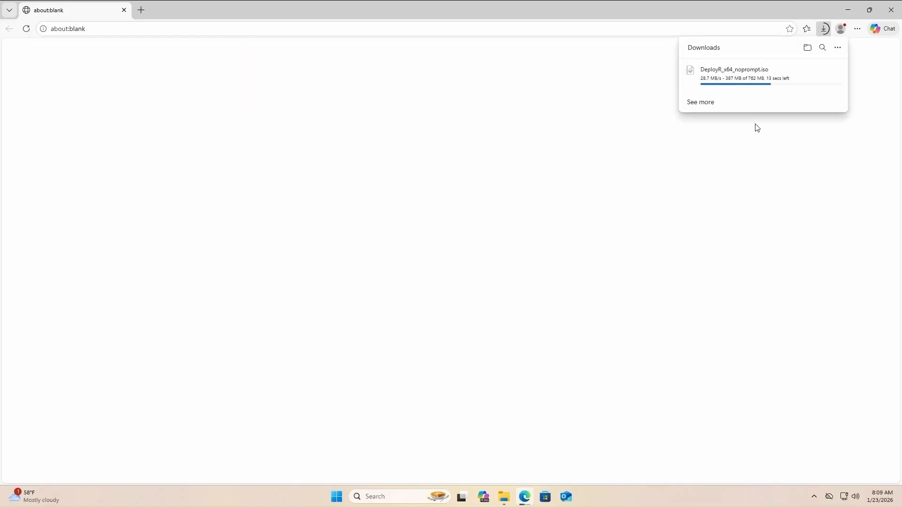
click(504, 496)
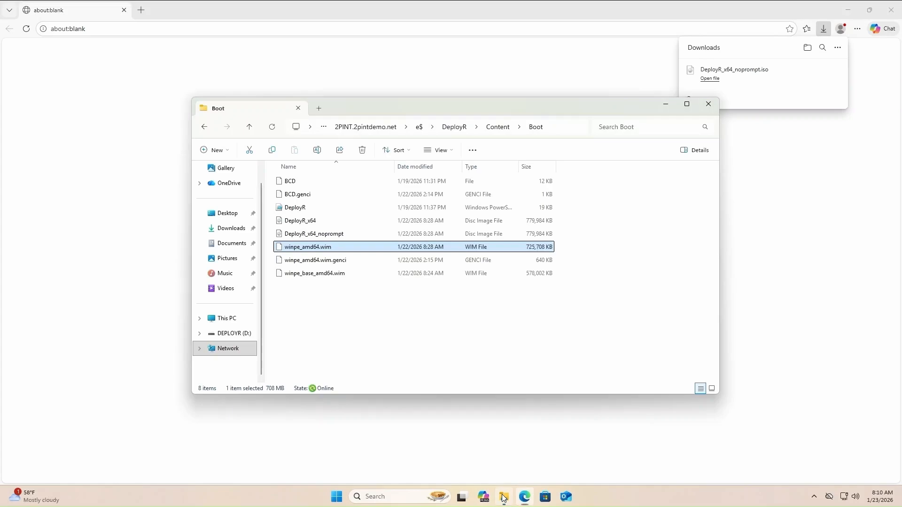
Check the DEPLOYR (D:) USB drive's properties to confirm it is empty FAT32
click(223, 229)
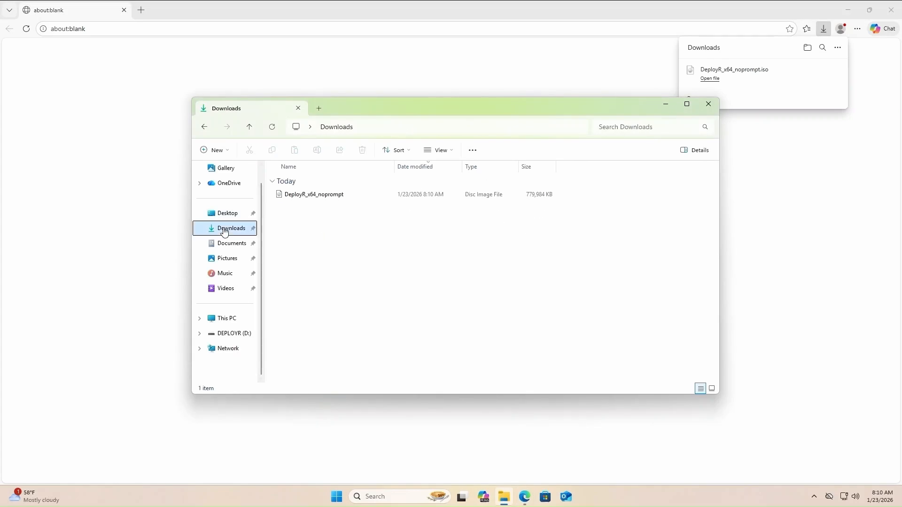
click(301, 196)
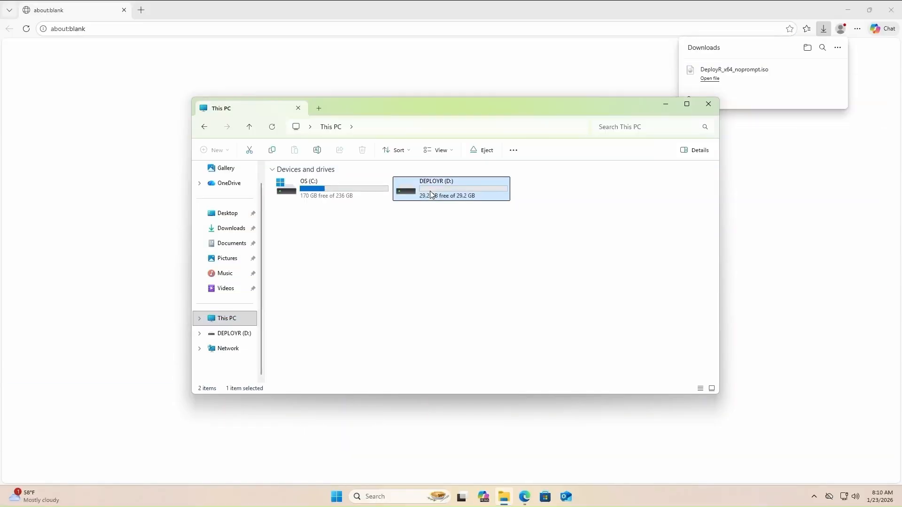
right_click(431, 194)
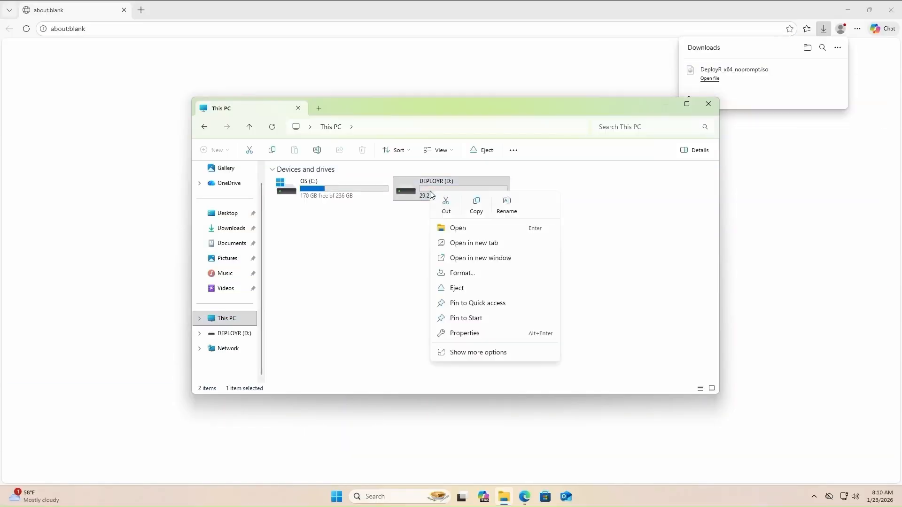
click(482, 335)
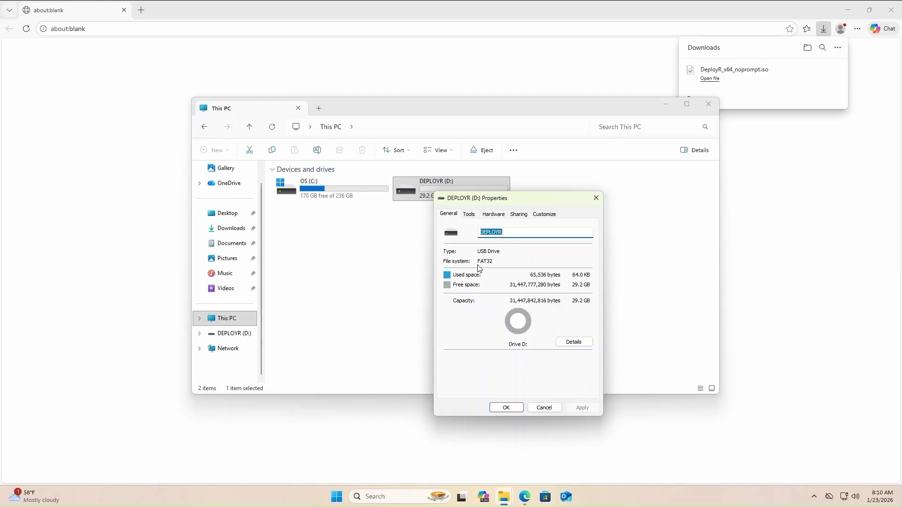
click(544, 408)
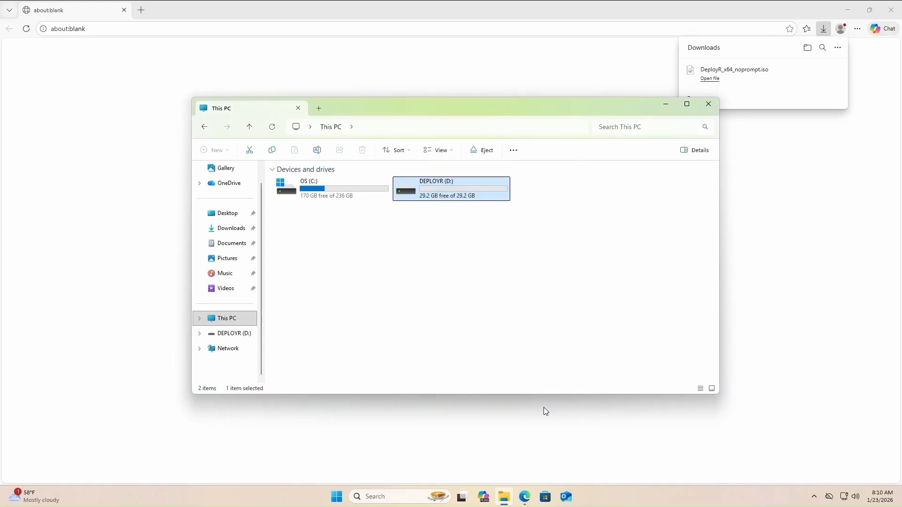
Unblock the downloaded DeployR_x64_noprompt ISO in its file properties
click(234, 233)
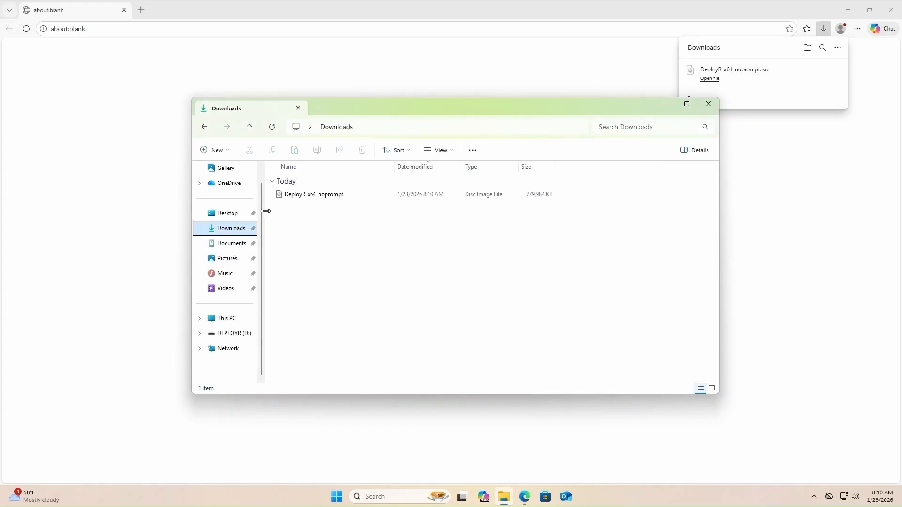
click(302, 195)
right_click(301, 197)
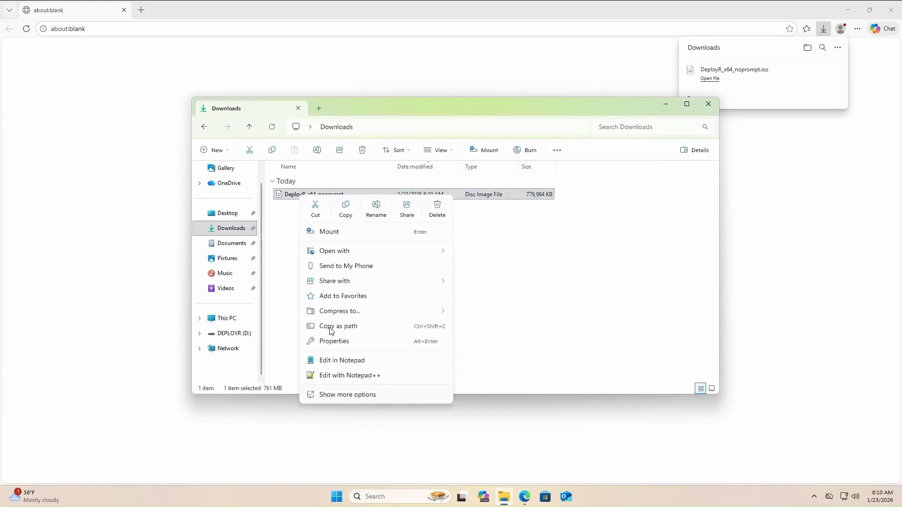
click(342, 340)
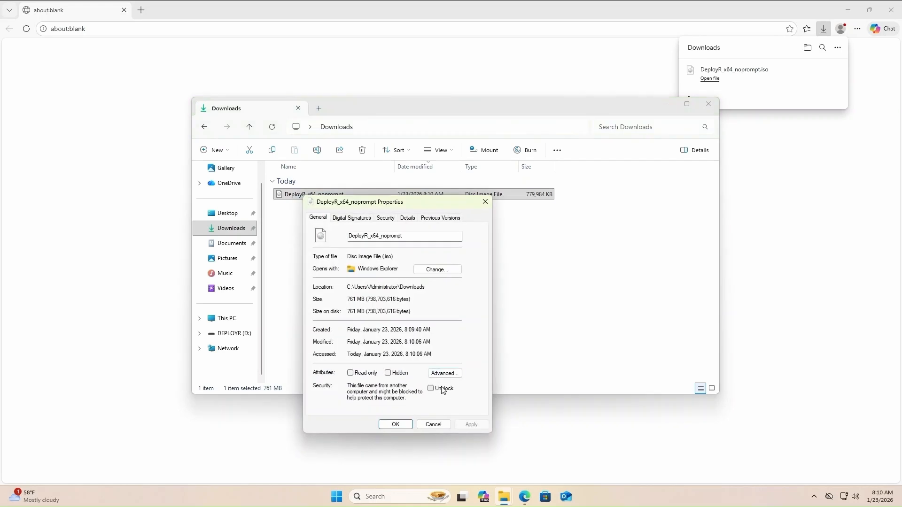
click(431, 388)
click(396, 425)
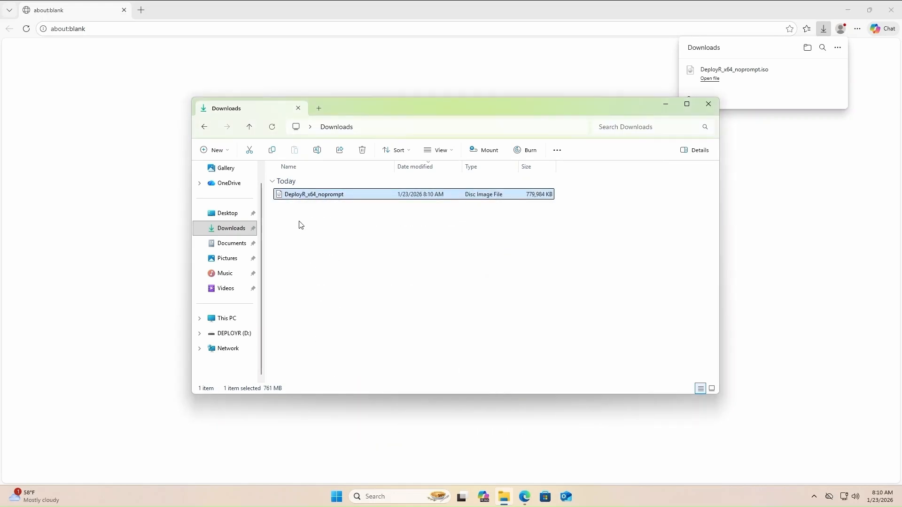
right_click(311, 196)
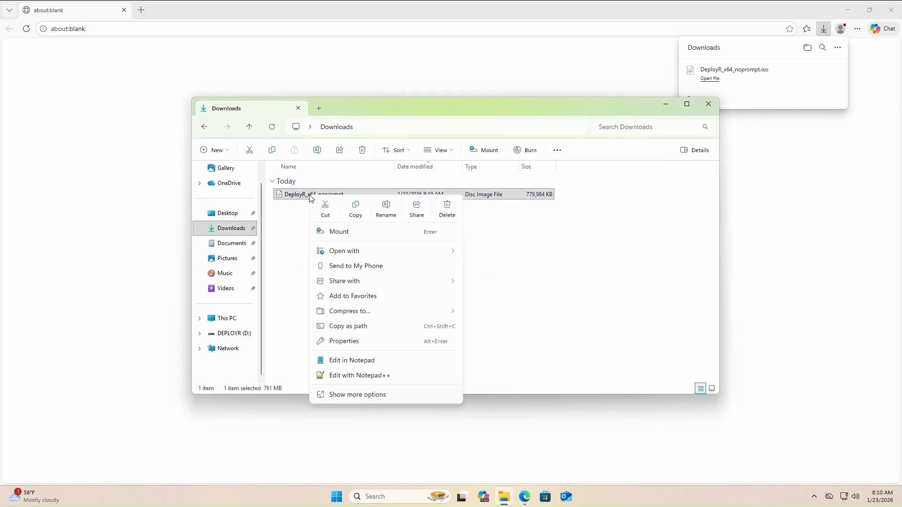
Mount the ISO, copy all 40 items onto DEPLOYR (D:), then bring up Start's power options
click(339, 232)
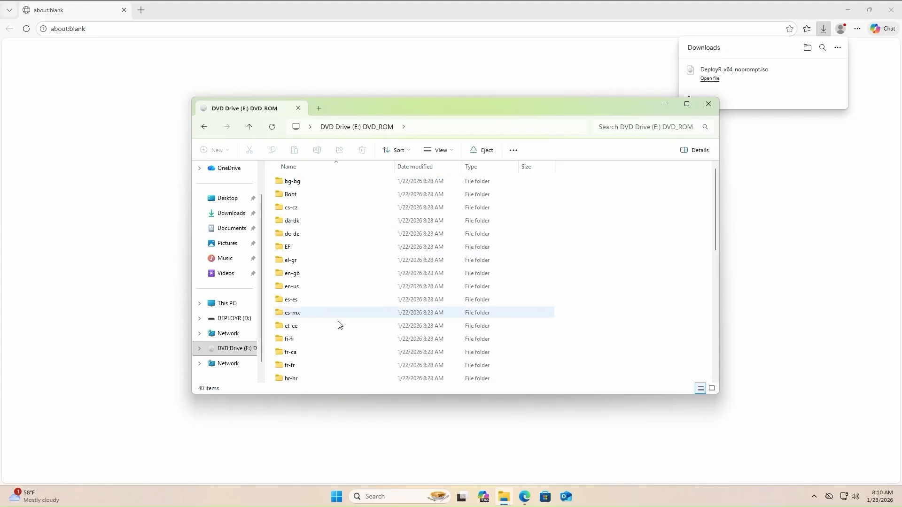
click(308, 184)
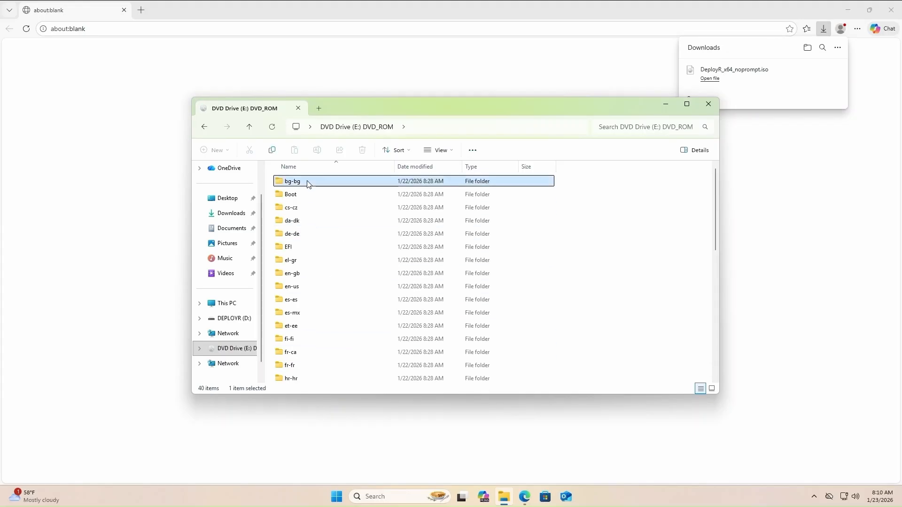
key(ctrl+a)
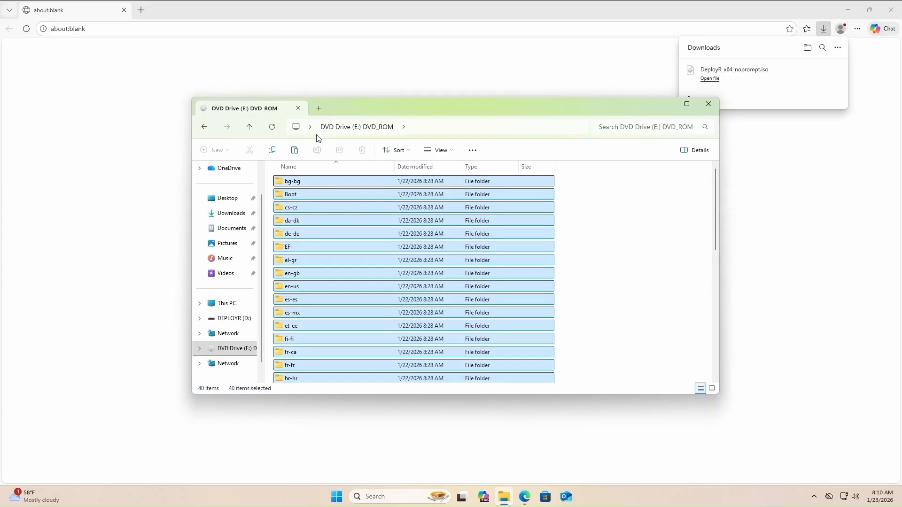
click(322, 109)
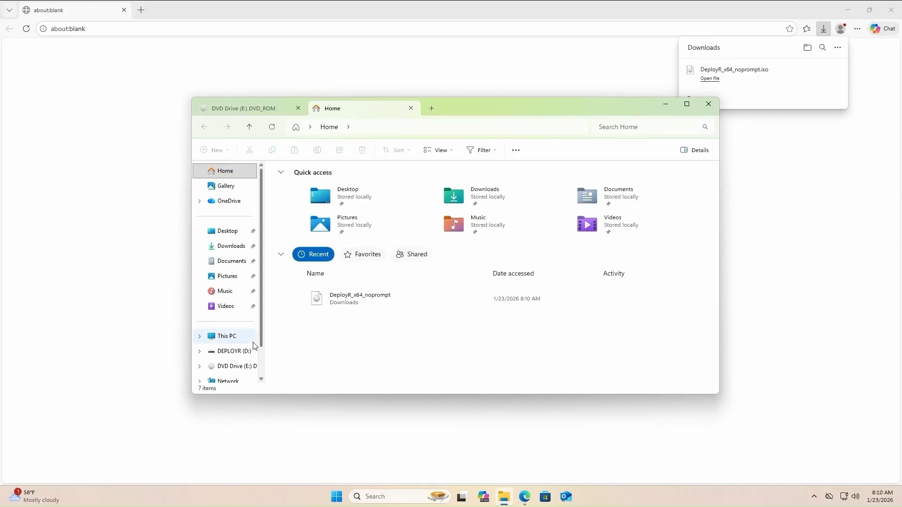
click(235, 352)
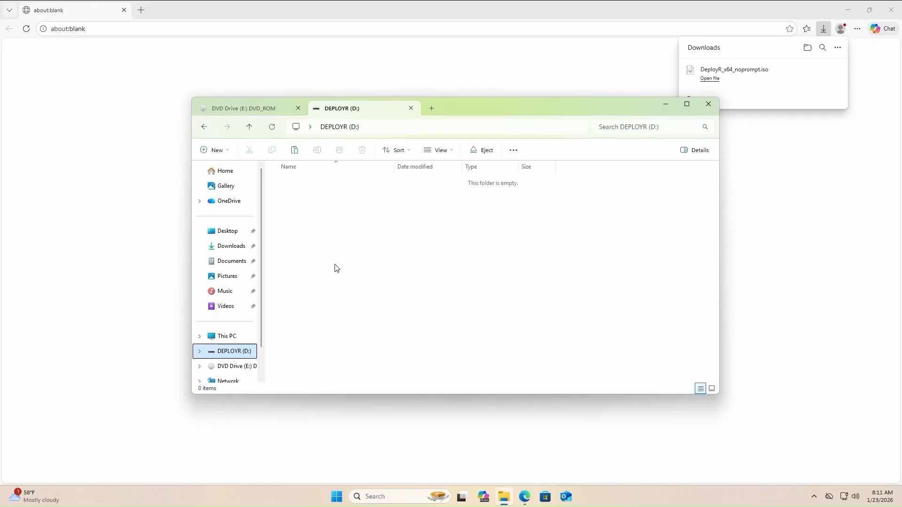
key(ctrl+v)
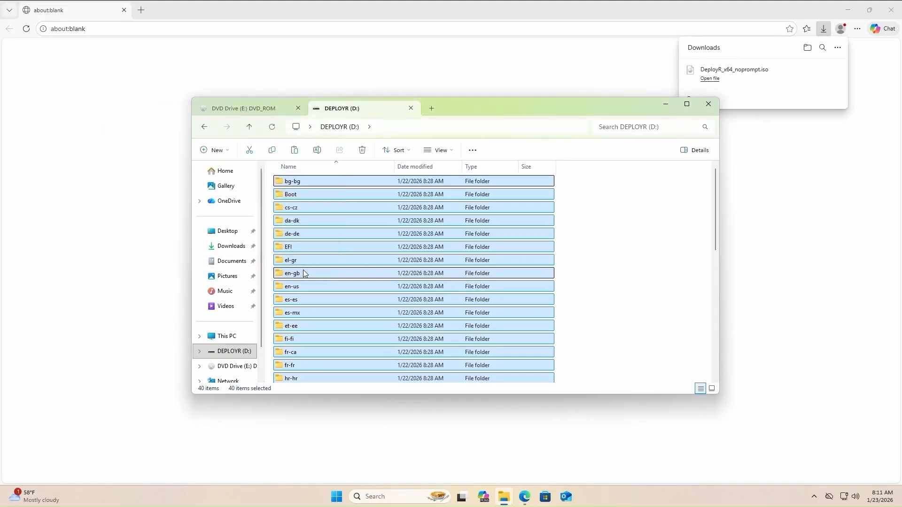
click(338, 499)
click(569, 466)
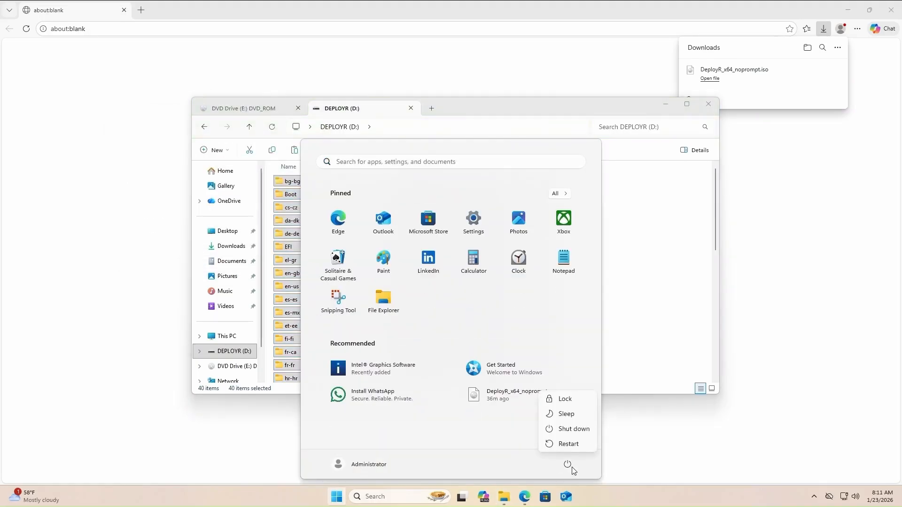
Restart the PC and pick the onboard IPv4 NIC in the Dell one-time boot menu
click(569, 444)
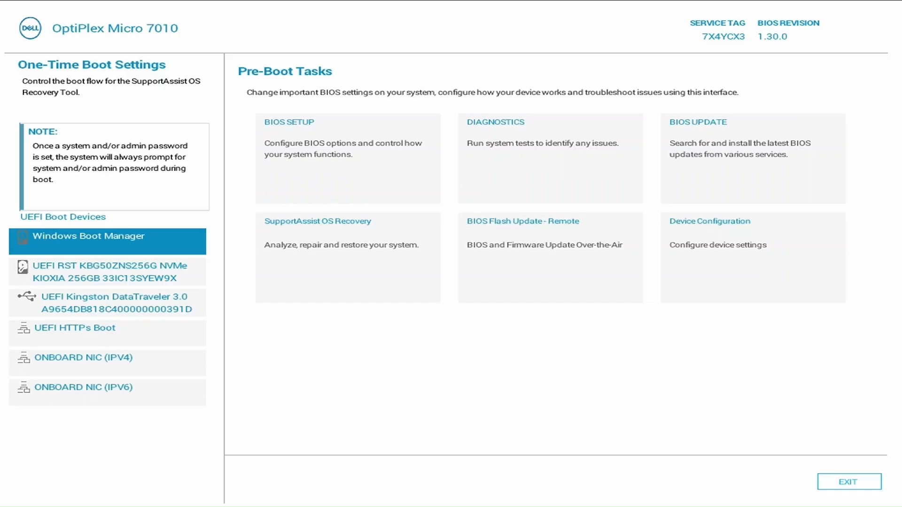
key(Down)
key(Down)
key(Return)
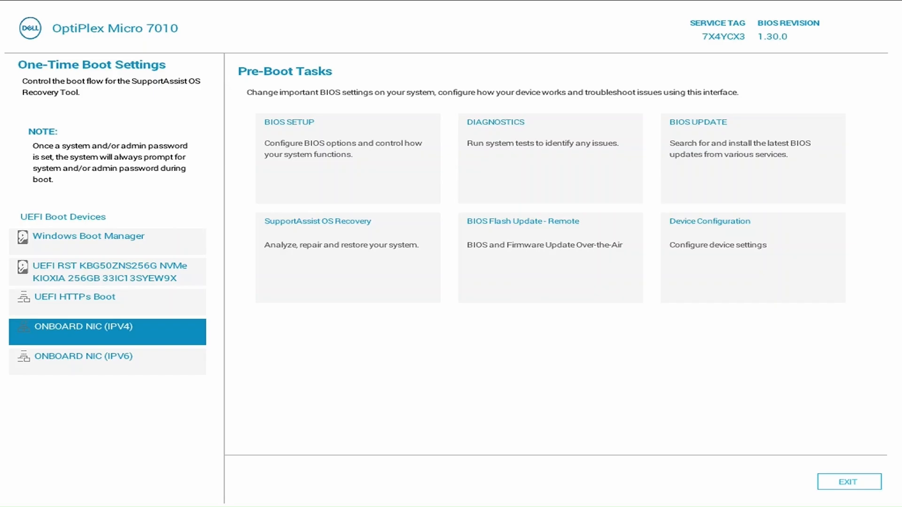
Network-boot from the onboard IPv4 NIC and authenticate to iPXE Anywhere with the PIN
key(Return)
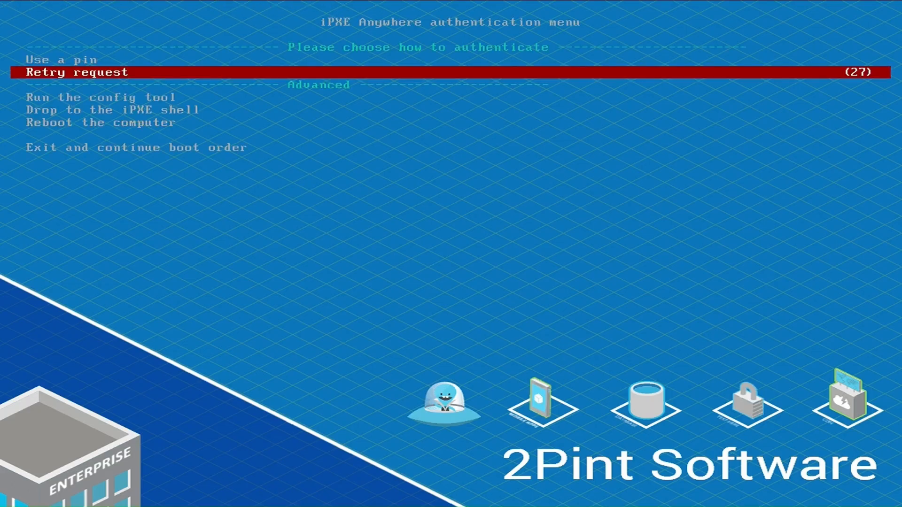
key(Up)
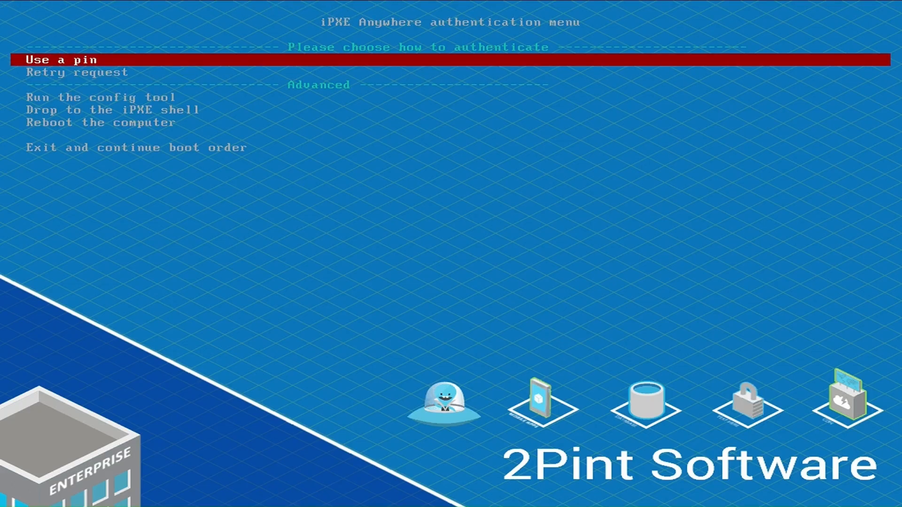
key(Return)
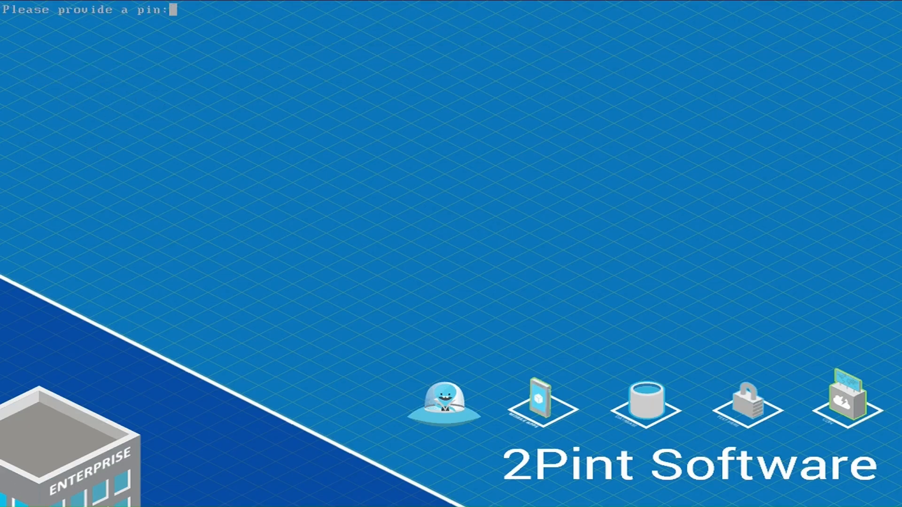
text(42)
key(Return)
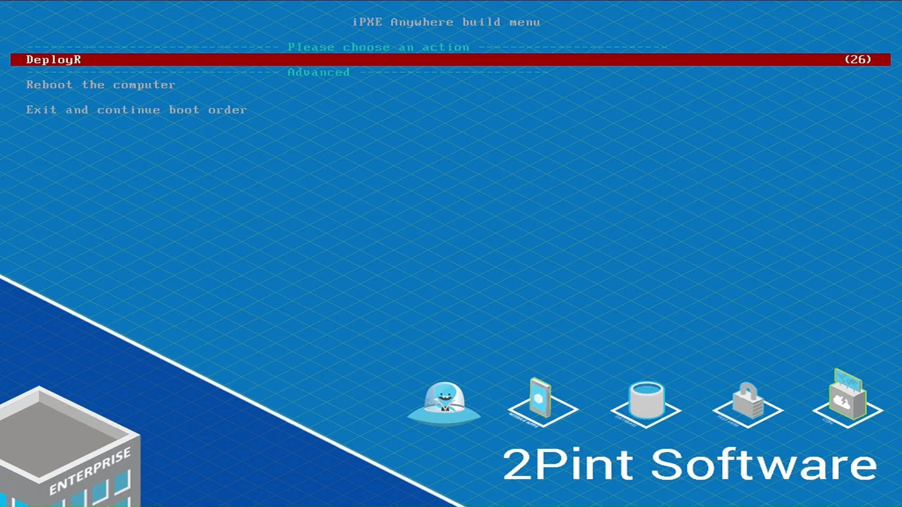
Boot into DeployR and choose the Windows 11 25H2 Pro Workgroup task sequence
key(Return)
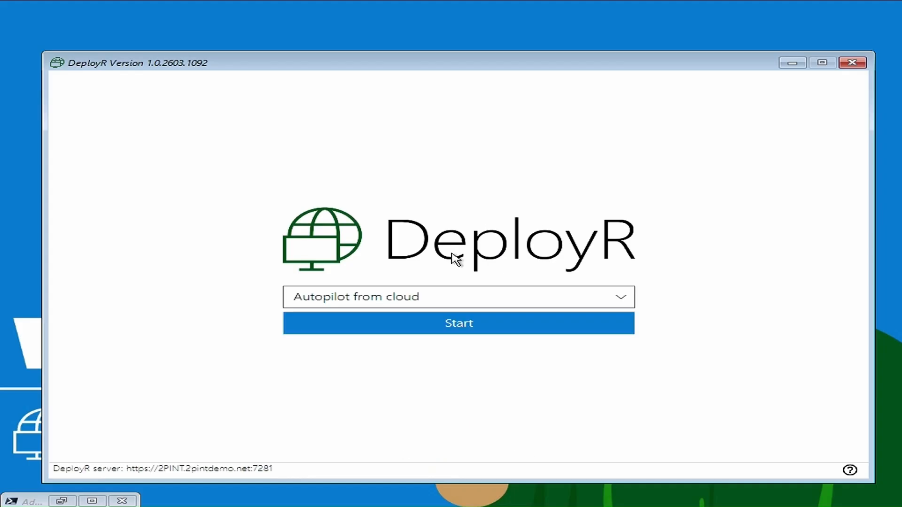
click(619, 299)
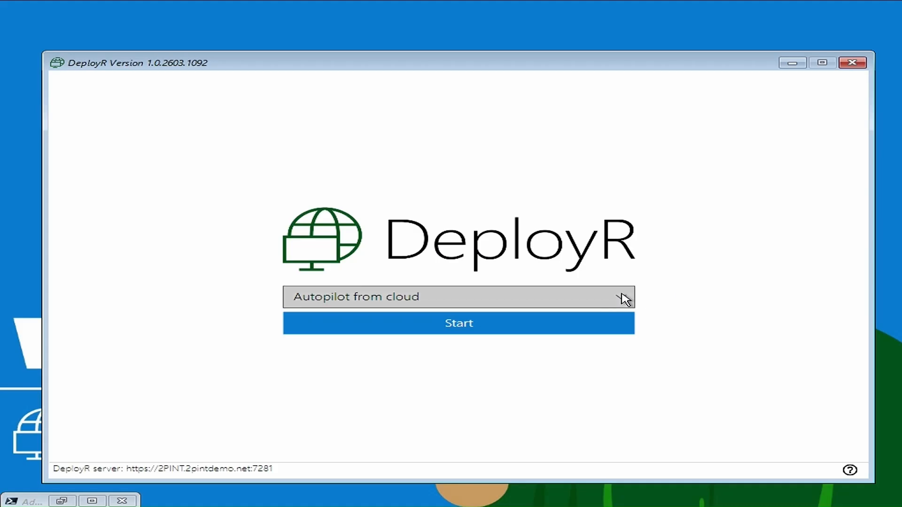
click(495, 370)
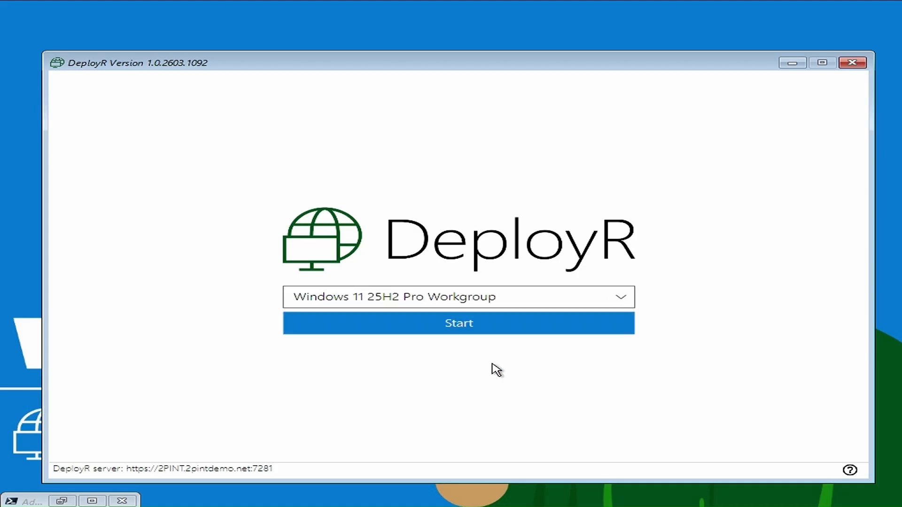